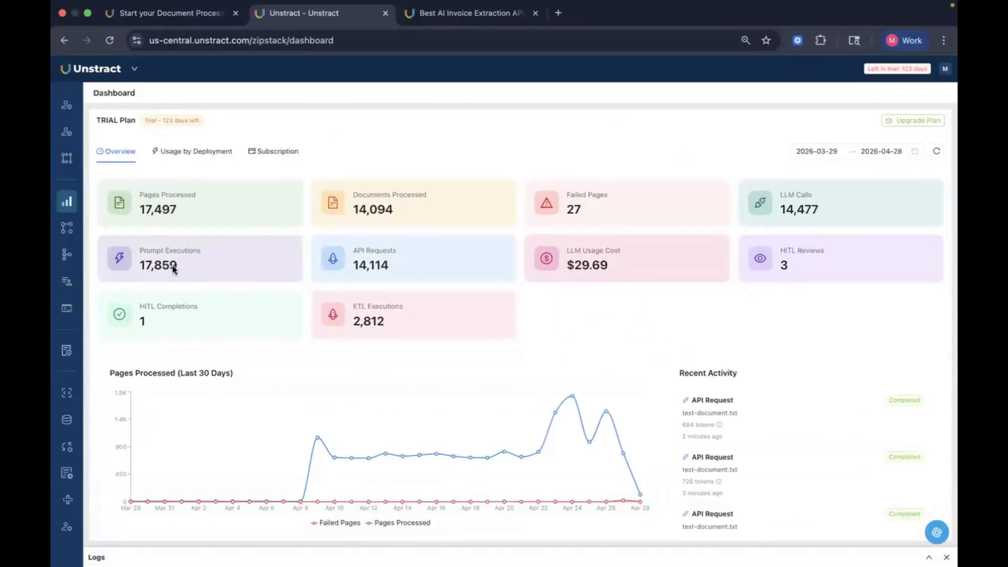
Step: Browse the configured LLM profiles and the list of available LLM providers without adding one
mouse_move(68, 268)
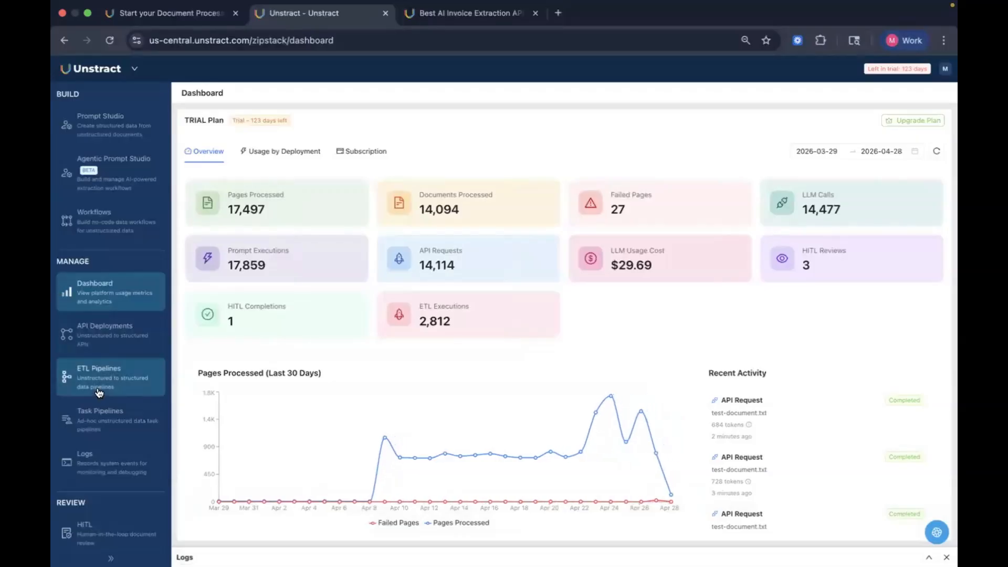
scroll(95, 380, down, 5)
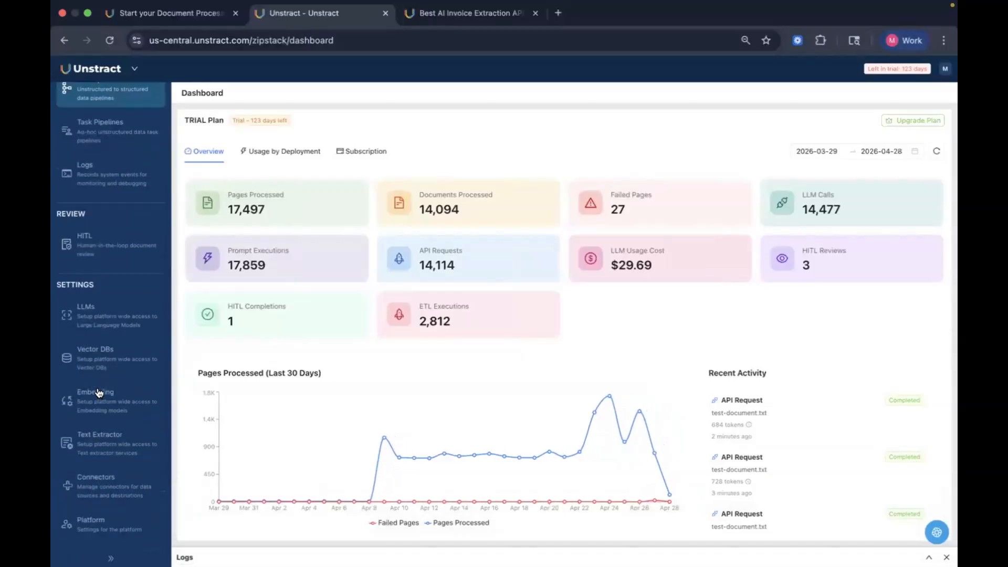
click(99, 334)
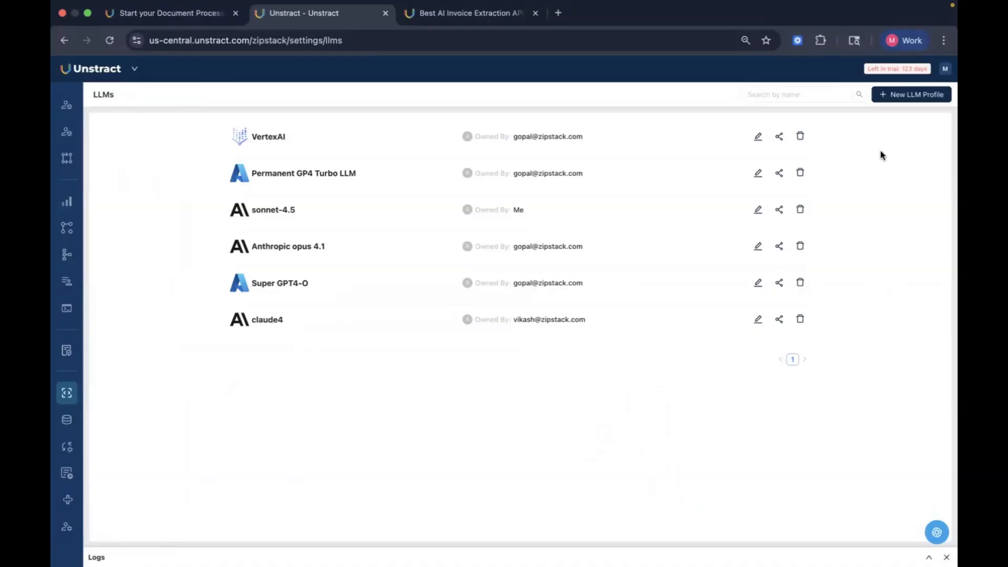
click(903, 96)
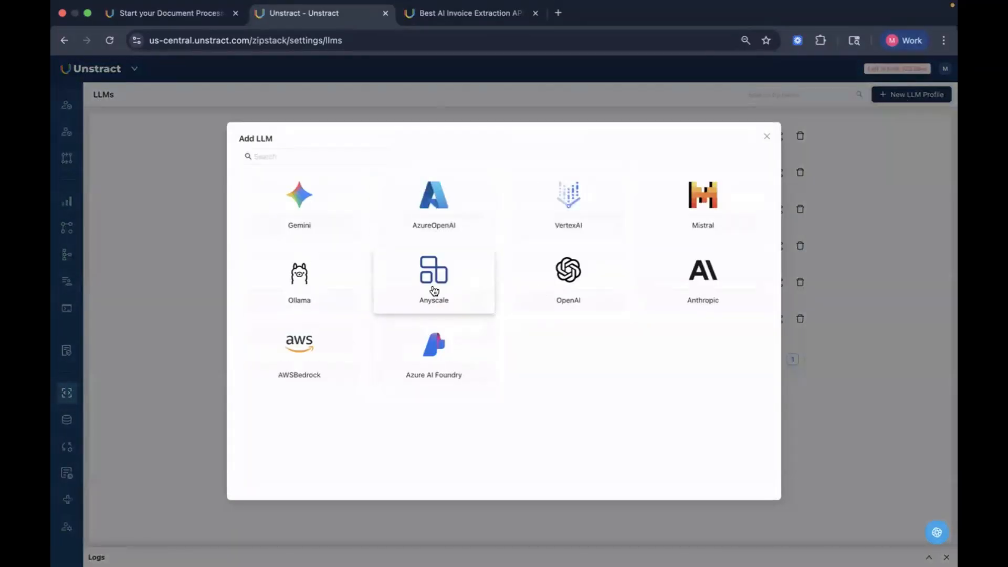
click(768, 137)
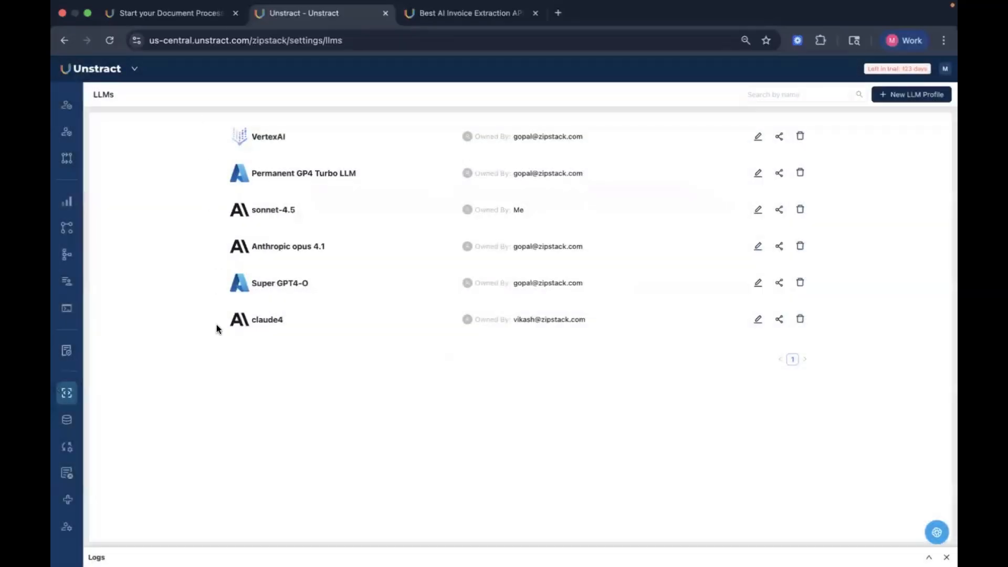
Step: Review the configured Vector DB, embedding and text extractor profiles in the settings
mouse_move(61, 395)
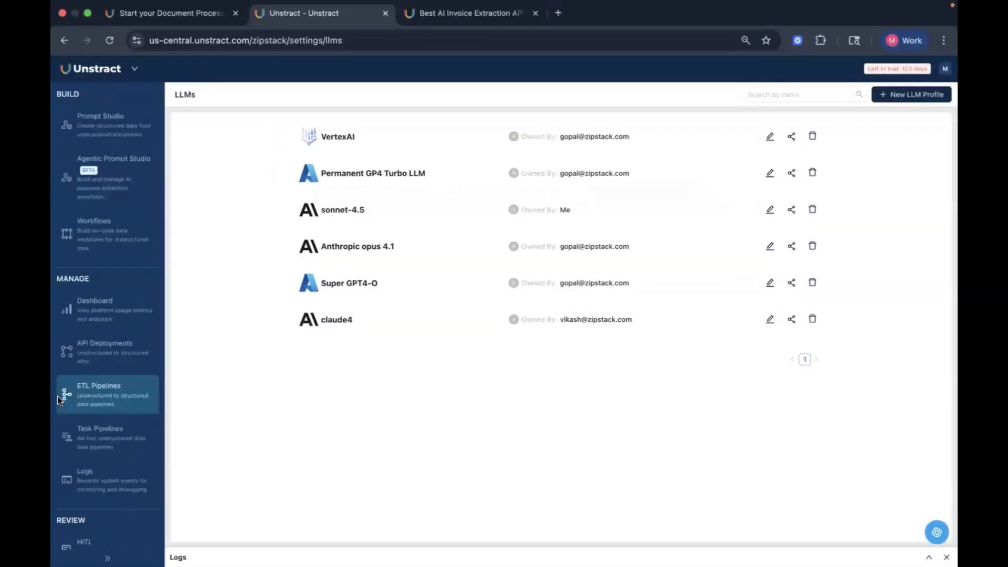
scroll(115, 357, down, 5)
click(112, 359)
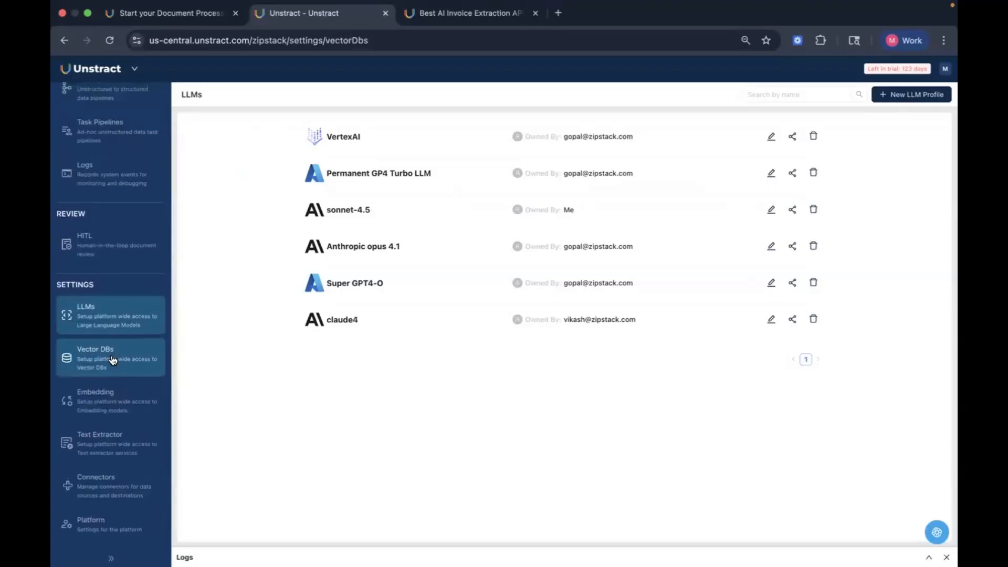
click(122, 405)
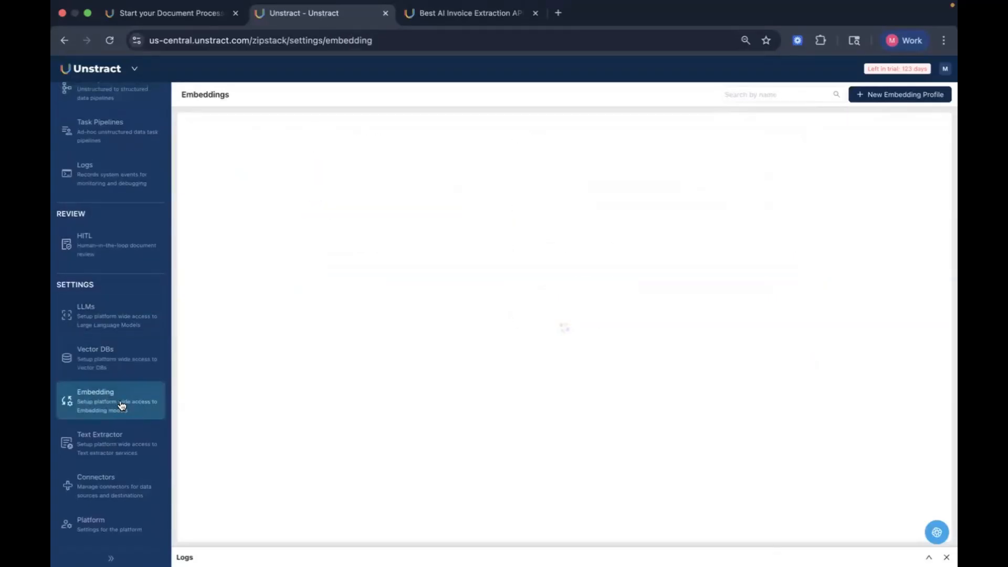
click(125, 441)
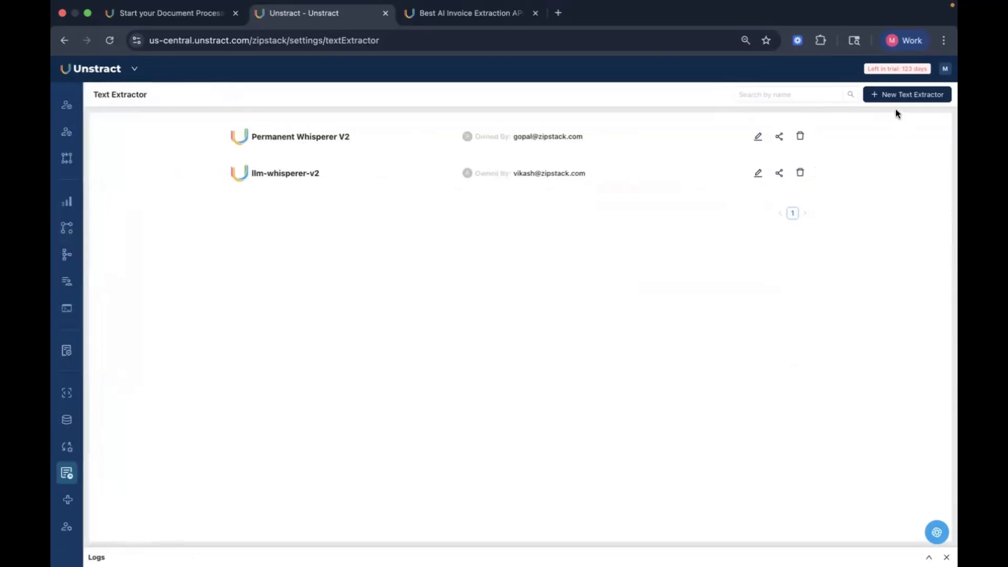
Step: Browse the available text extractor types without adding a new one
click(893, 94)
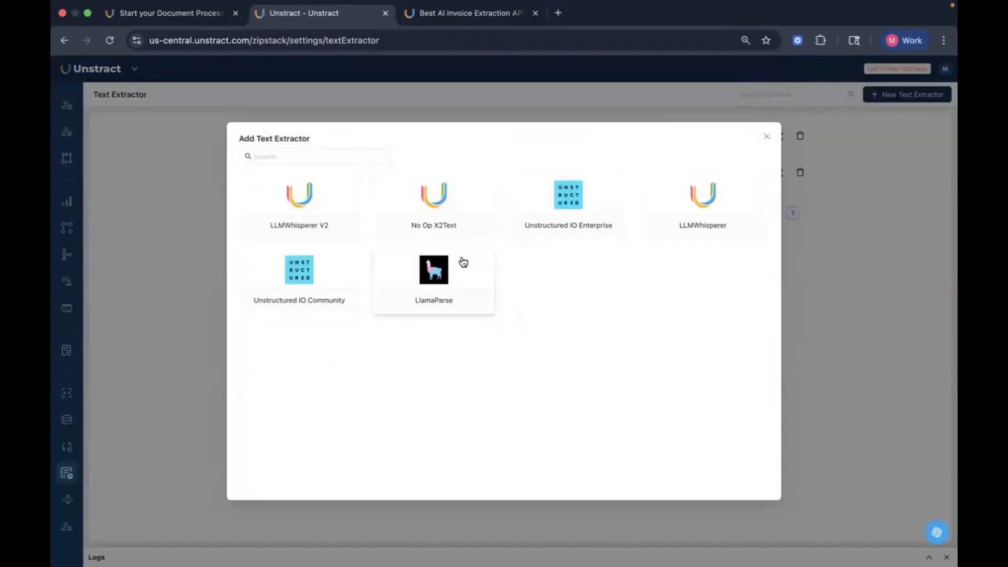
click(767, 136)
mouse_move(110, 371)
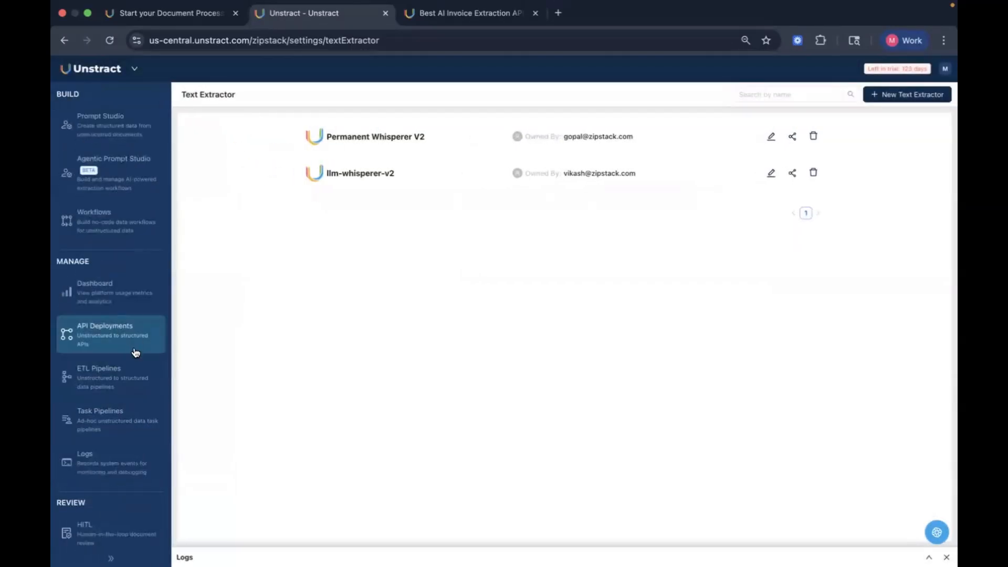
scroll(136, 352, down, 5)
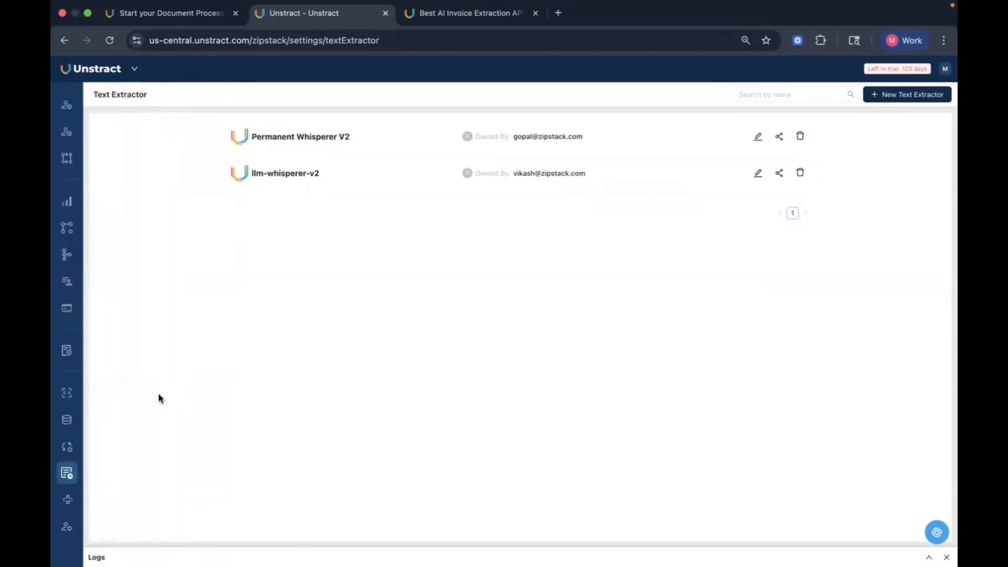
mouse_move(98, 197)
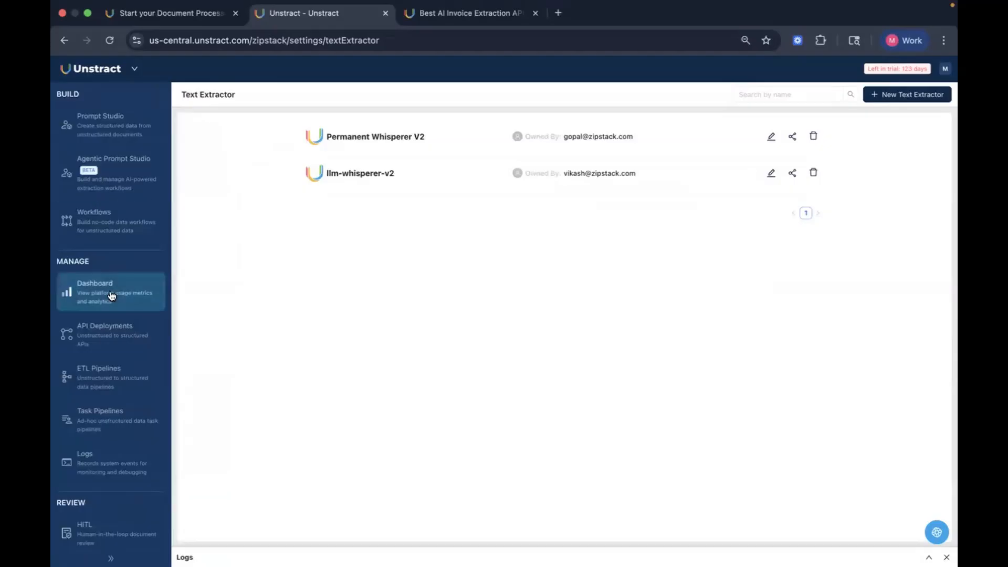
Step: Create a new Agentic Prompt Studio project named Multilingual Document Ext, using the same text as its description
click(122, 189)
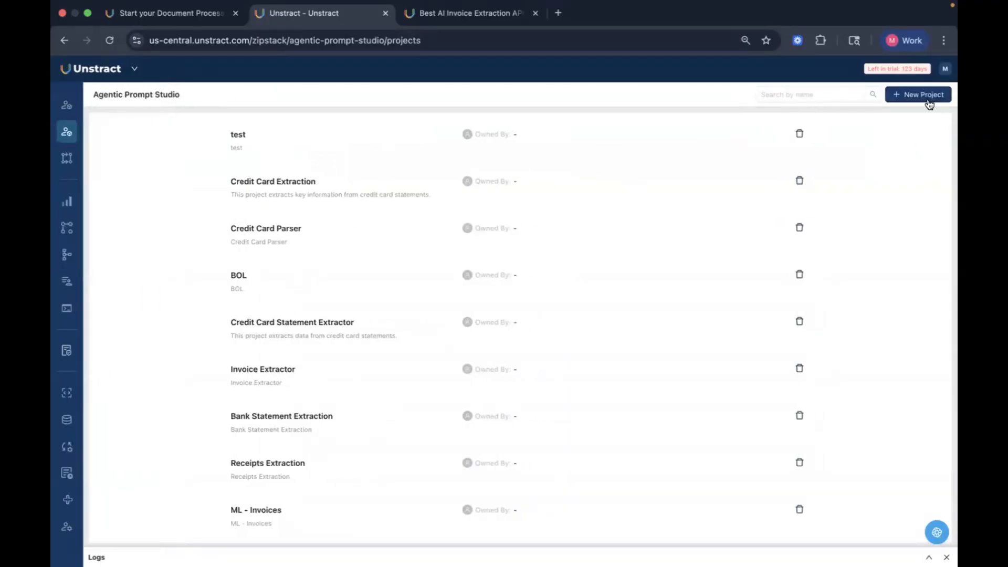
click(927, 99)
click(412, 157)
text(M)
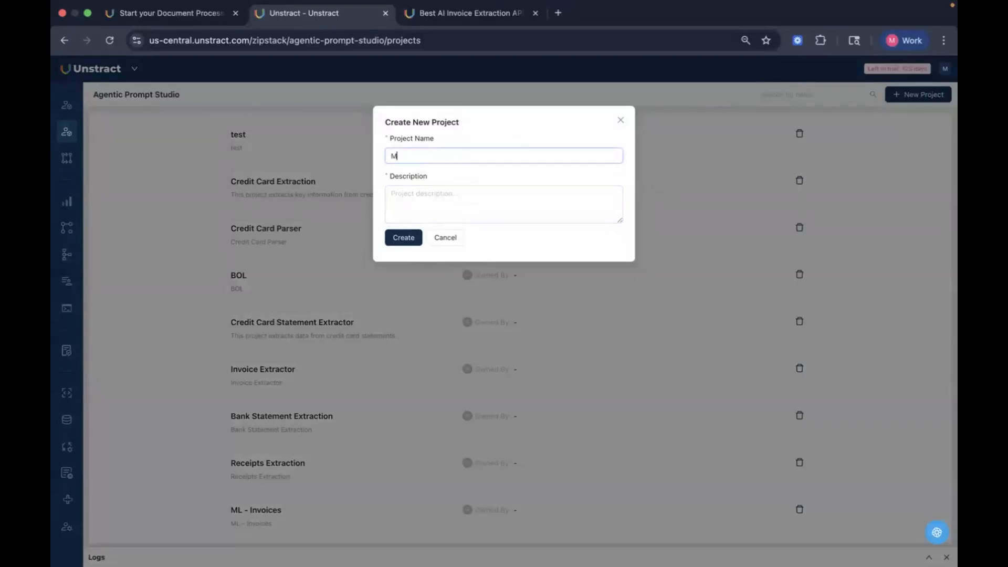
text(ultilingual Document Ext)
triple_click(514, 160)
key(ctrl+c)
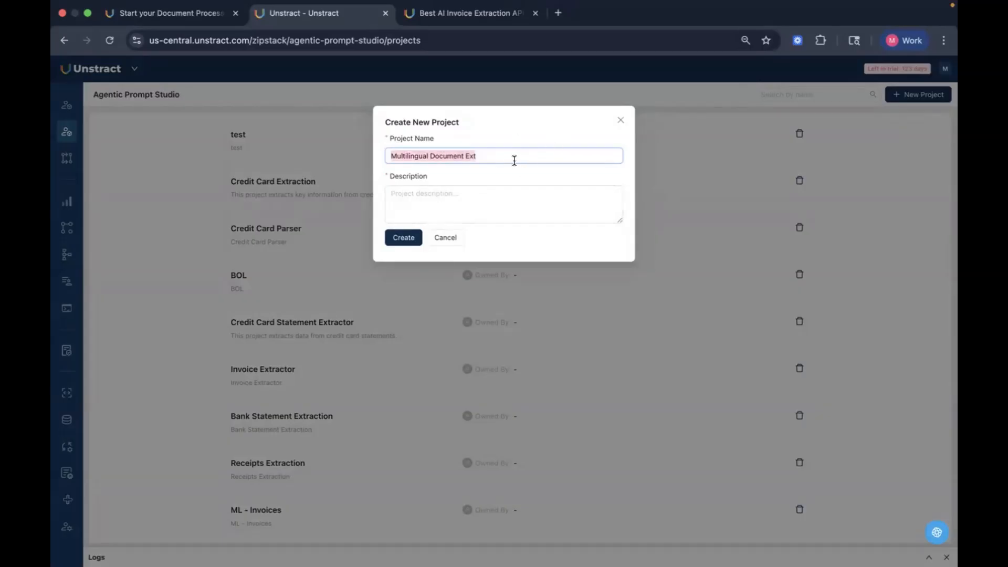
click(518, 202)
key(ctrl+v)
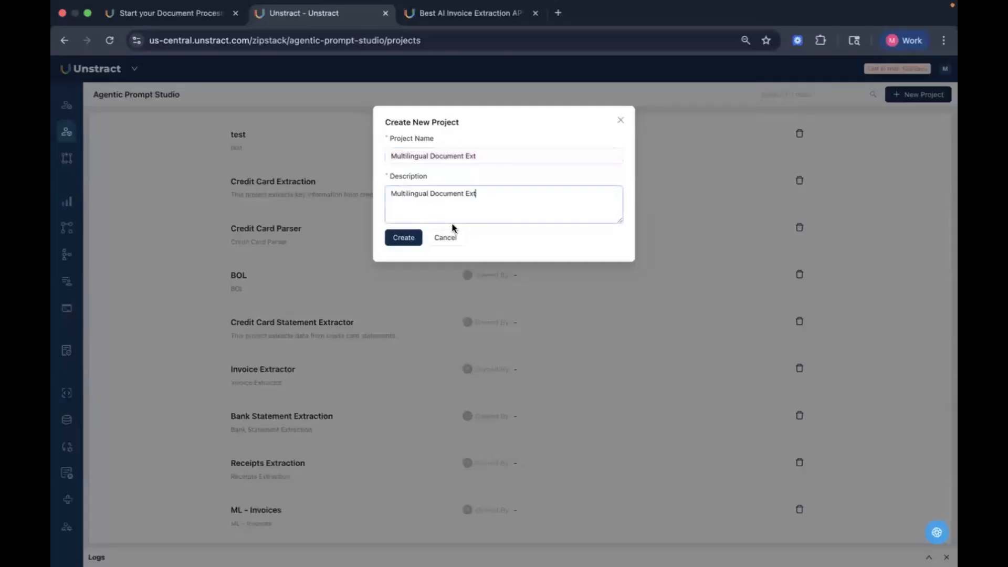
click(412, 240)
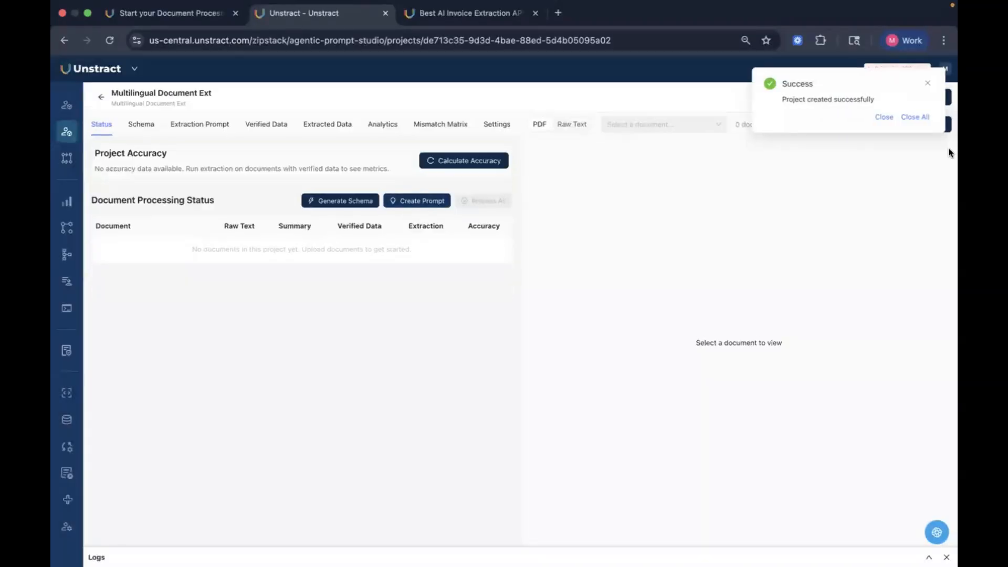
Step: Set the project's Extractor and Agent LLMs to sonnet-4.5, LLMWhisperer to llm-whisperer-v2, Lightweight LLM to Super GPT4-O, and save
click(926, 119)
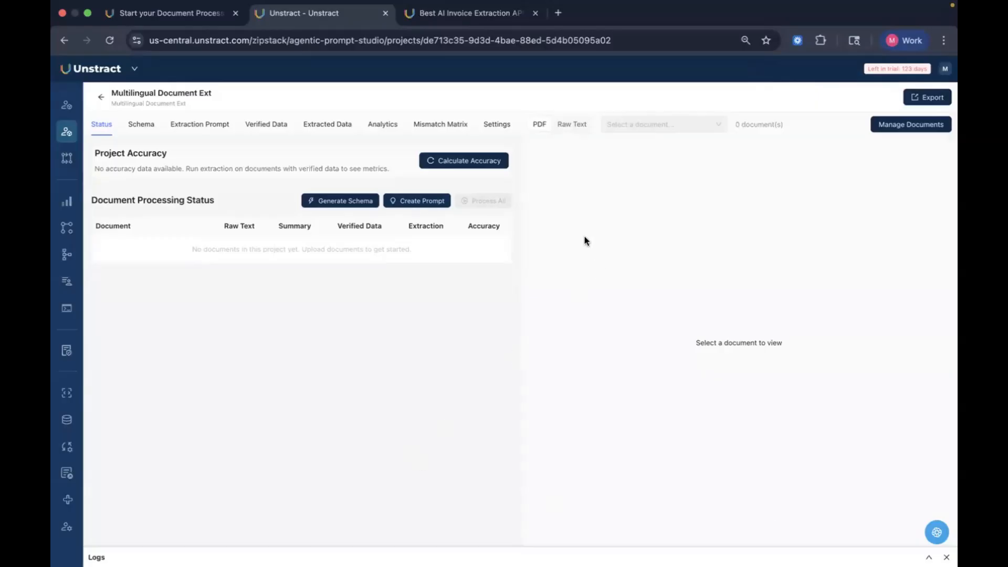
click(496, 126)
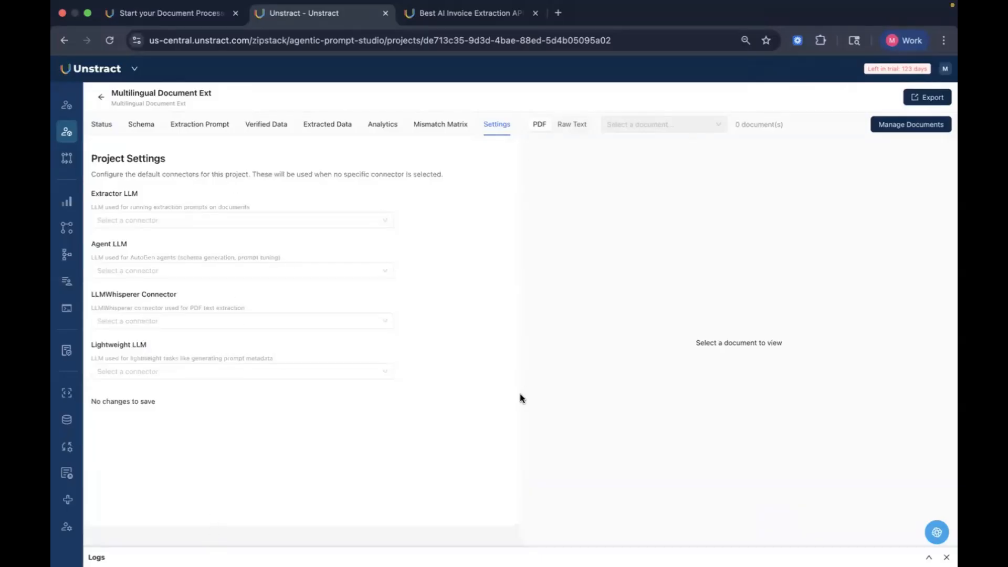
click(359, 220)
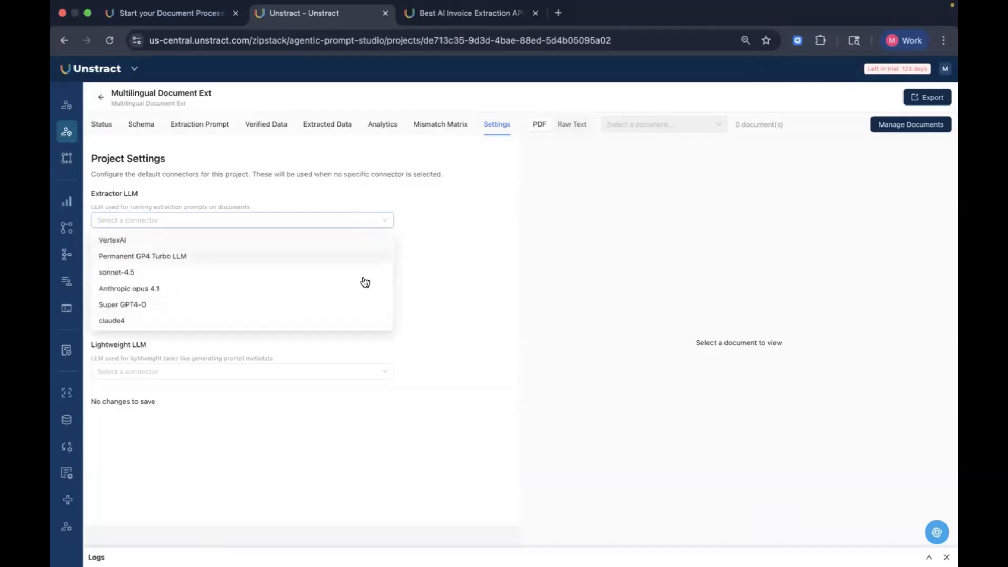
click(360, 273)
click(333, 273)
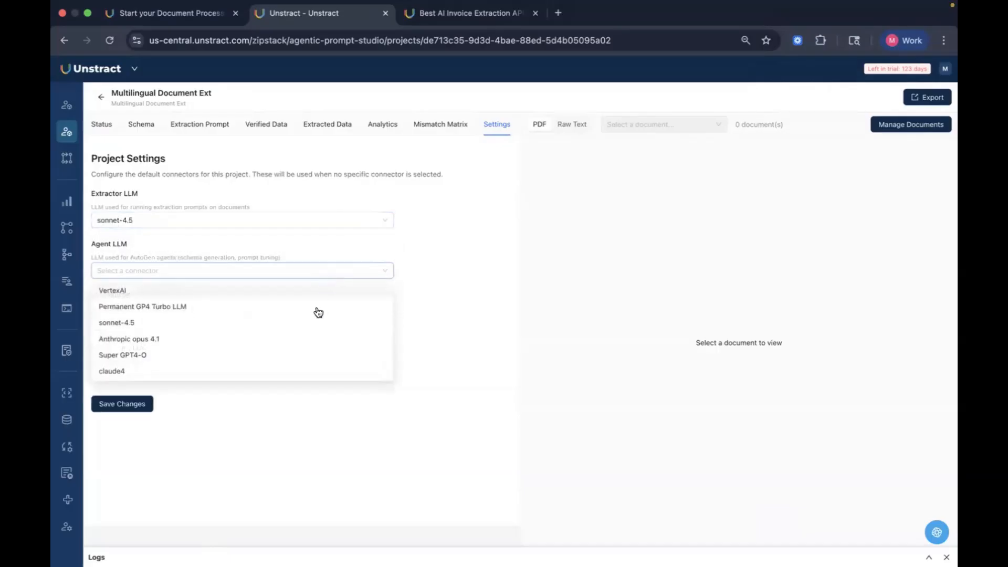
click(315, 322)
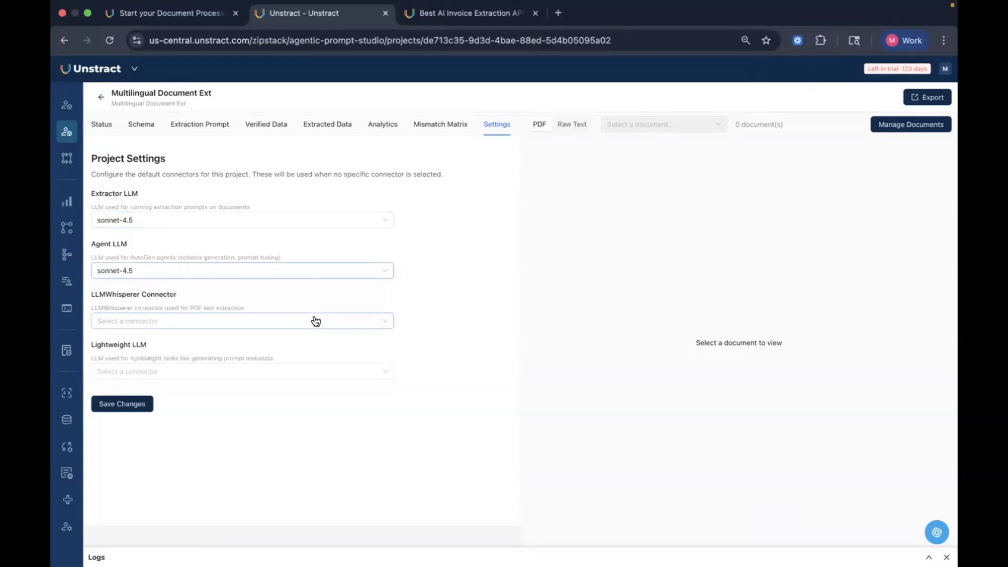
click(315, 321)
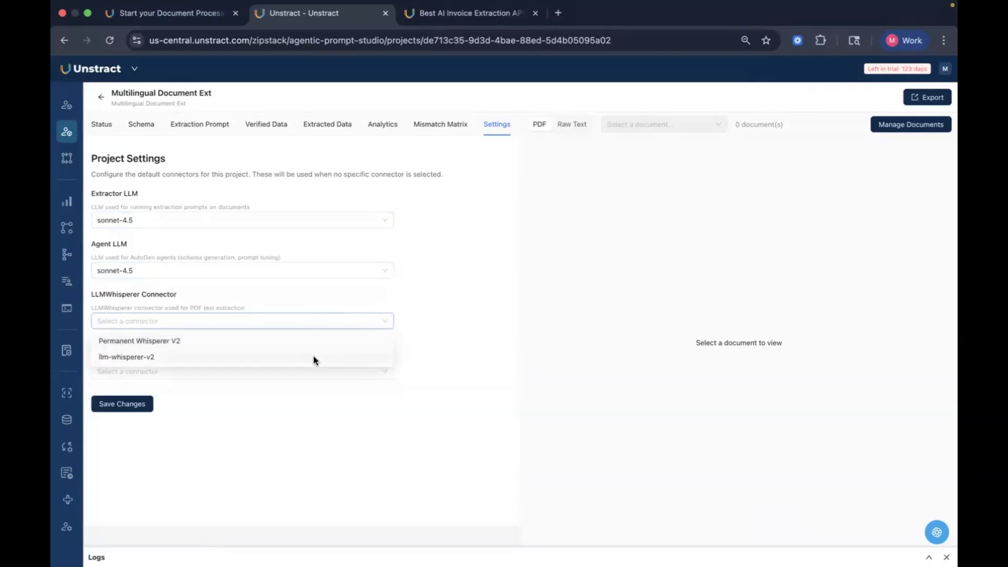
click(315, 358)
click(269, 371)
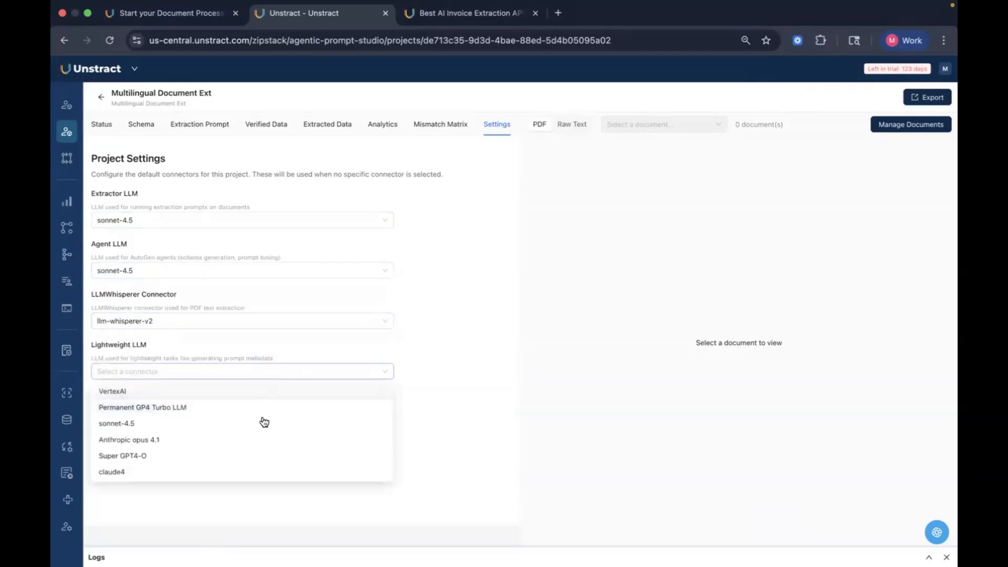
click(248, 456)
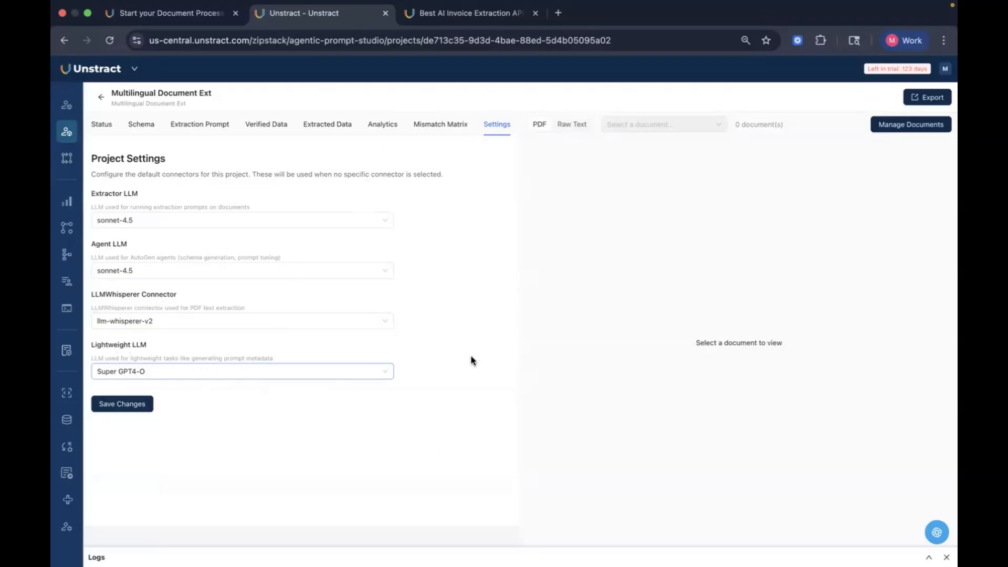
click(134, 407)
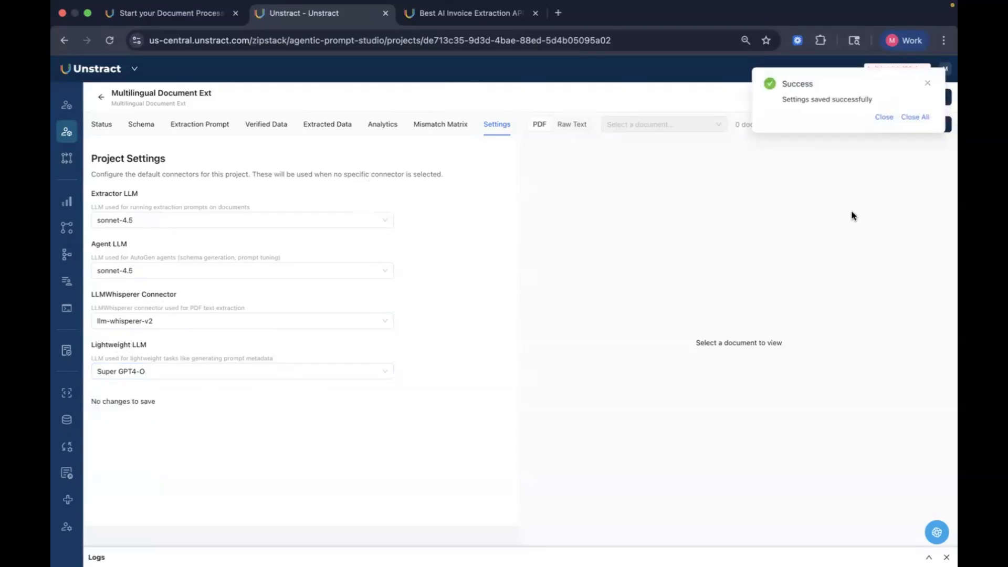
Step: Upload Arabic Invoice (1).pdf, English Invoice.pdf, French Invoice.pdf and japanese_invoice (2) (1).pdf as project documents
click(884, 117)
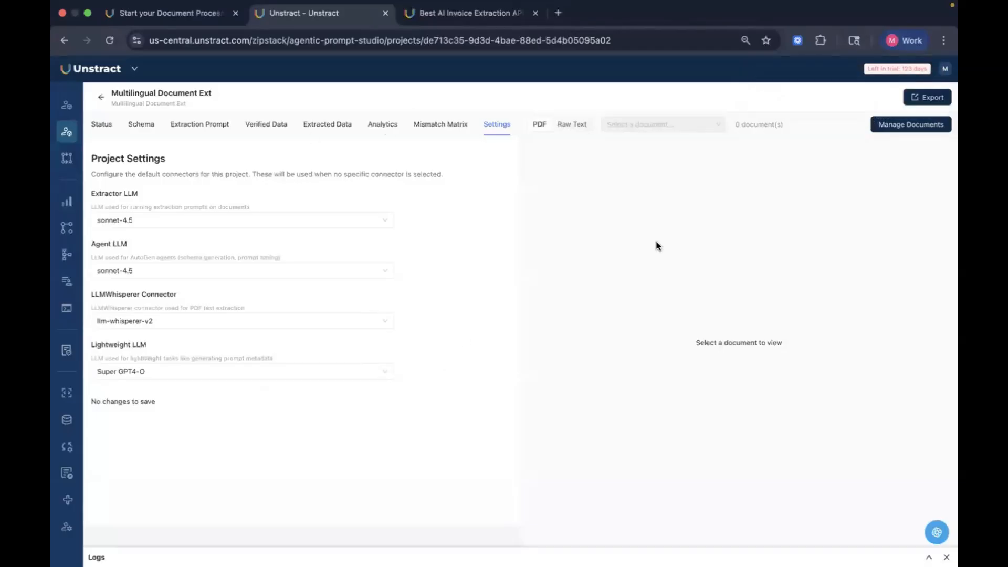
click(900, 125)
click(475, 223)
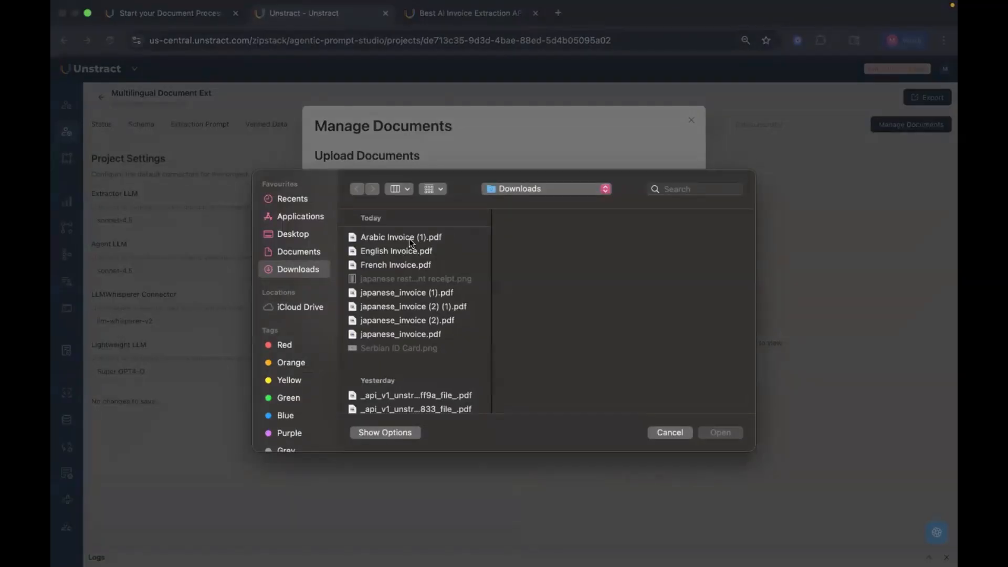
click(409, 238)
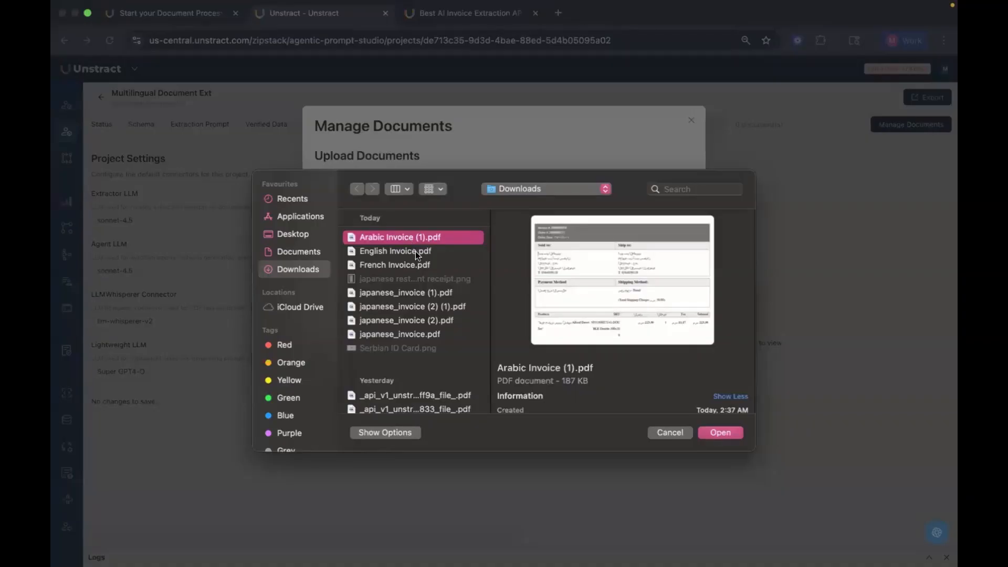
super+click(415, 251)
super+click(423, 265)
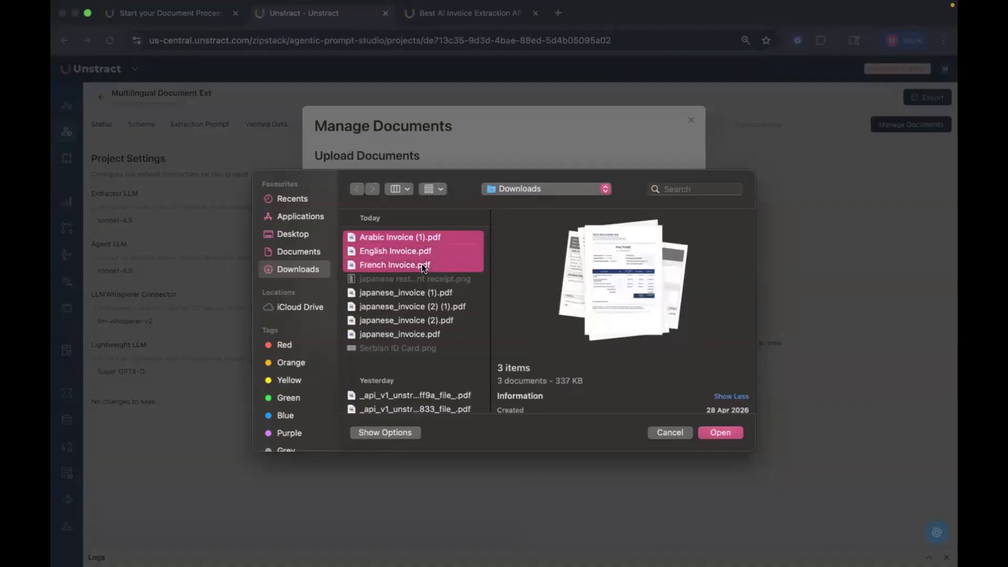
super+click(434, 306)
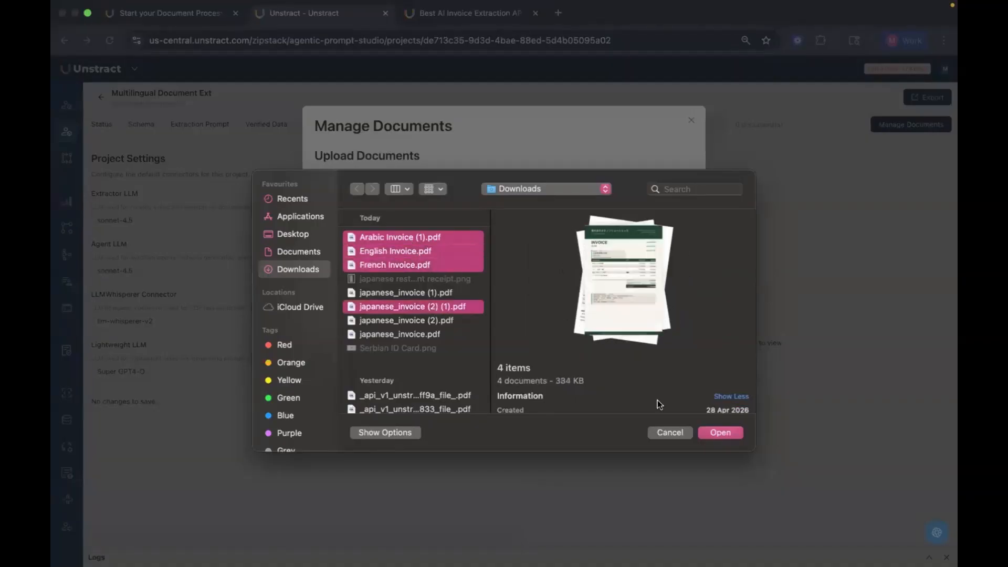
click(714, 430)
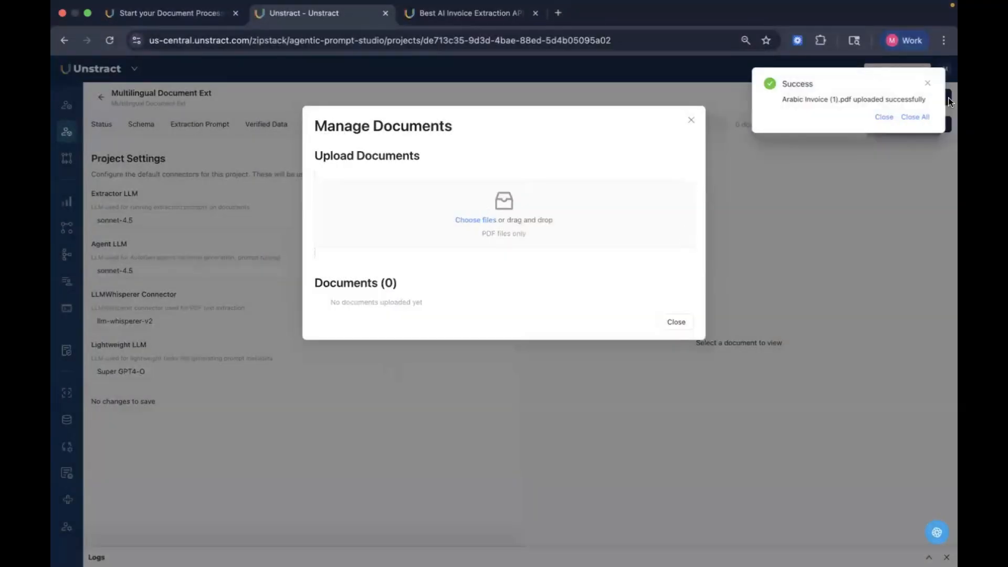
click(916, 117)
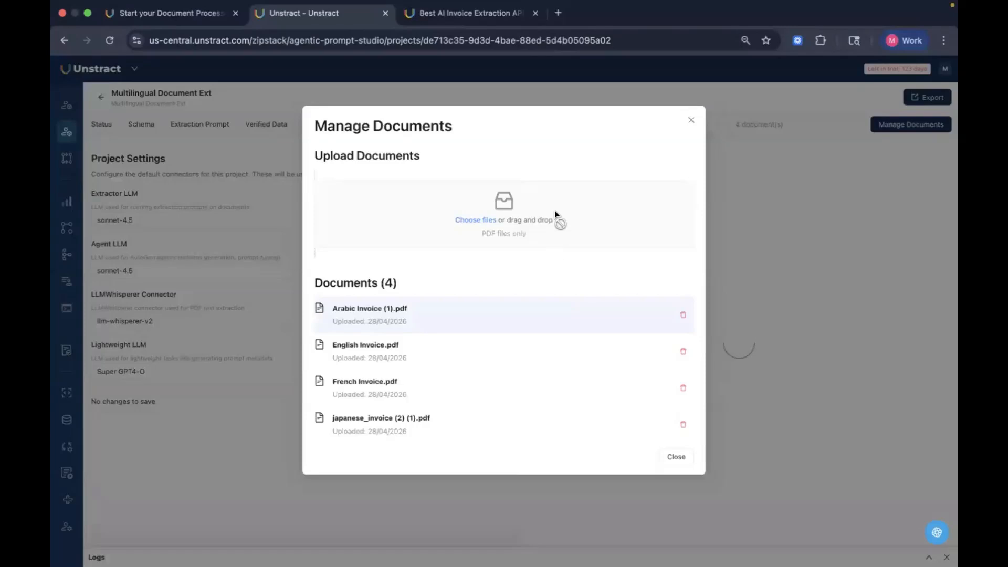
click(691, 120)
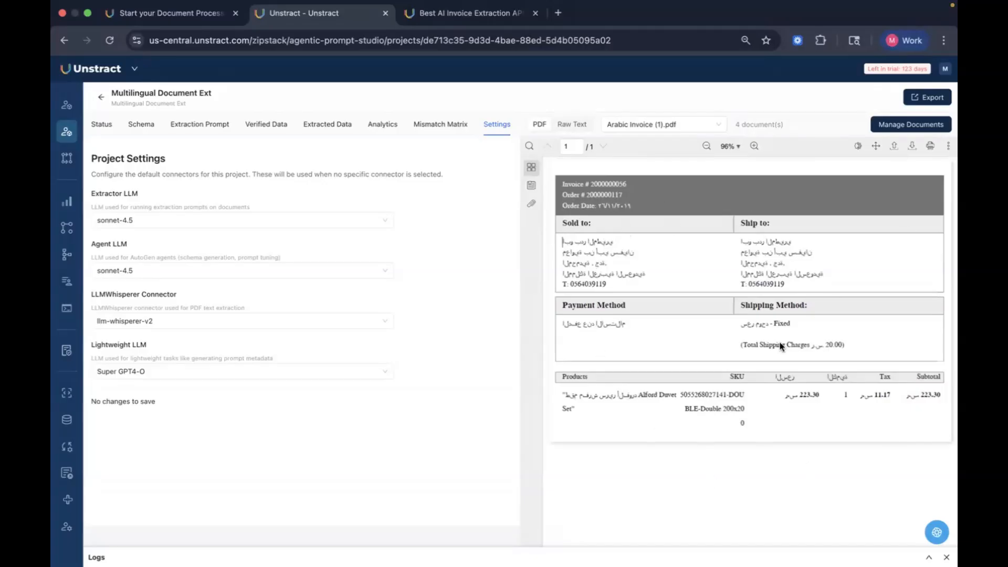
Step: Preview the English, French and Japanese invoices one after another in the PDF viewer
click(658, 120)
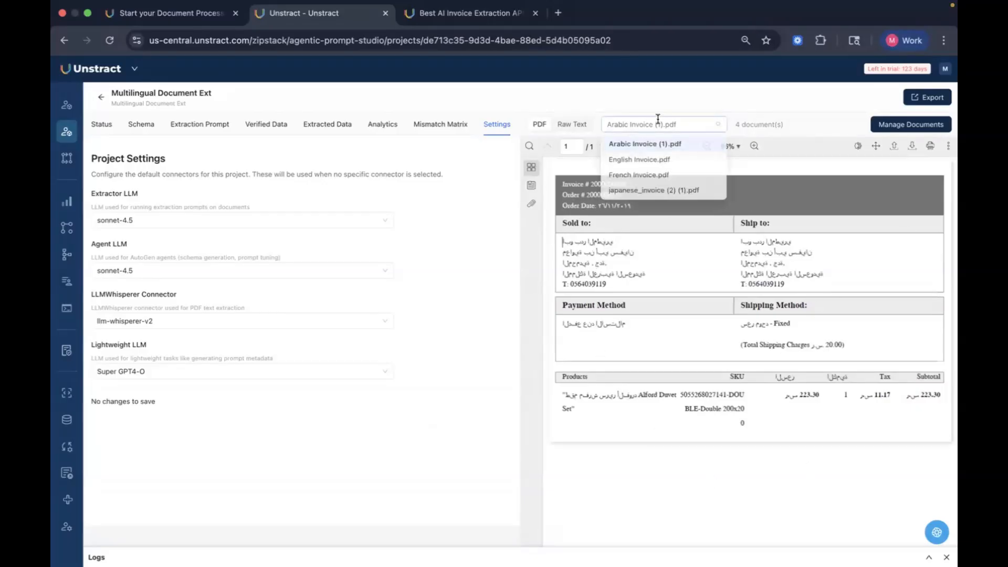
click(672, 163)
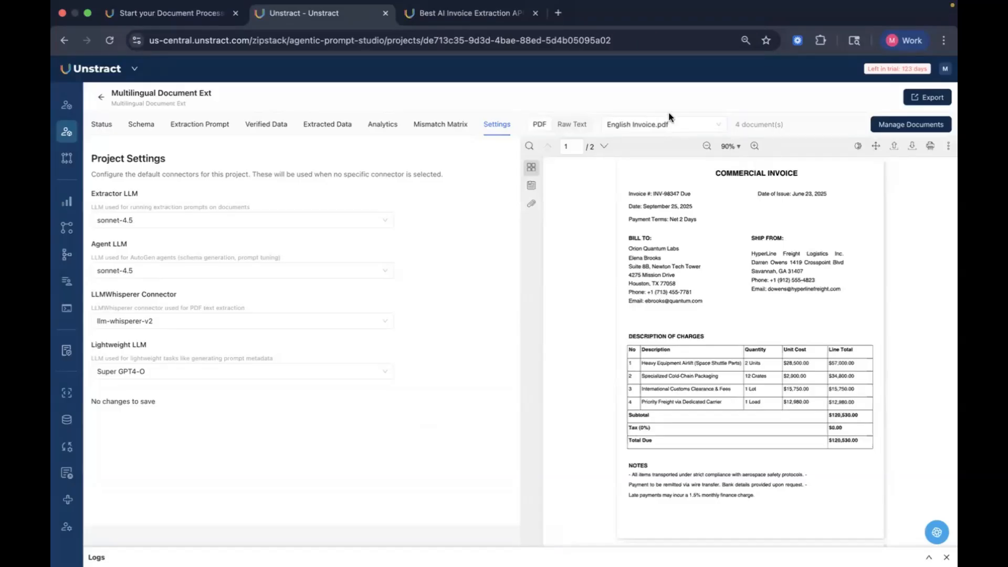
click(674, 125)
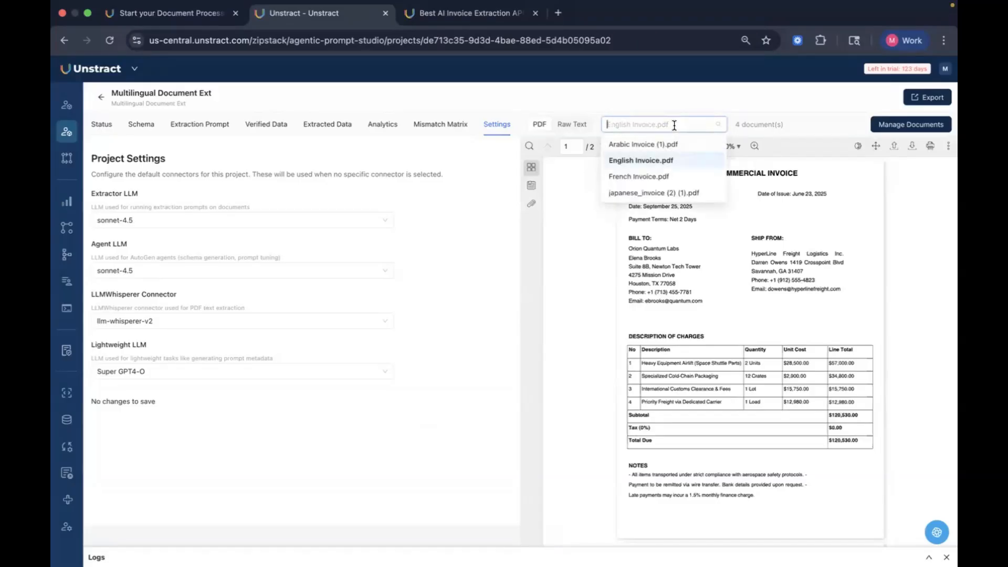
click(682, 180)
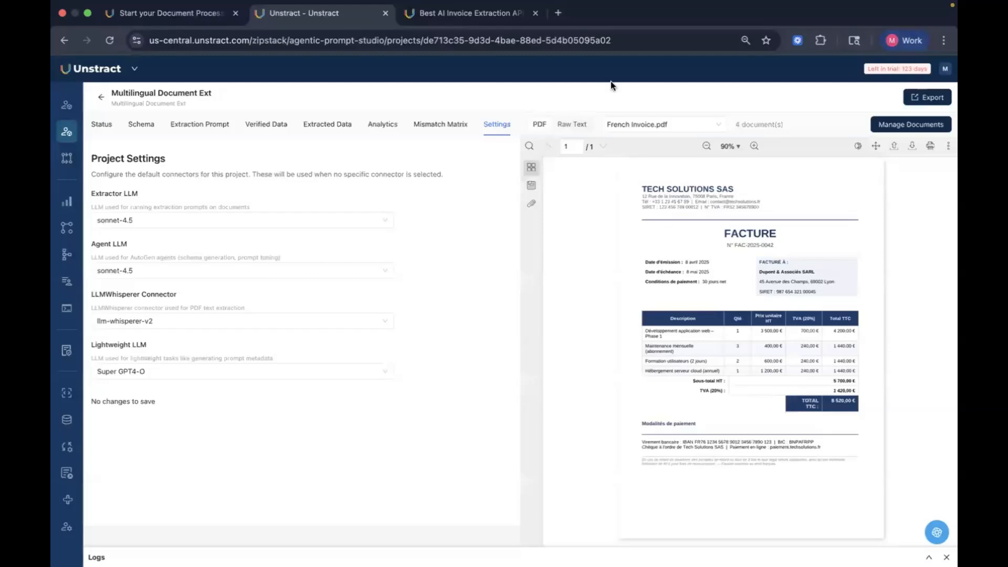
click(651, 126)
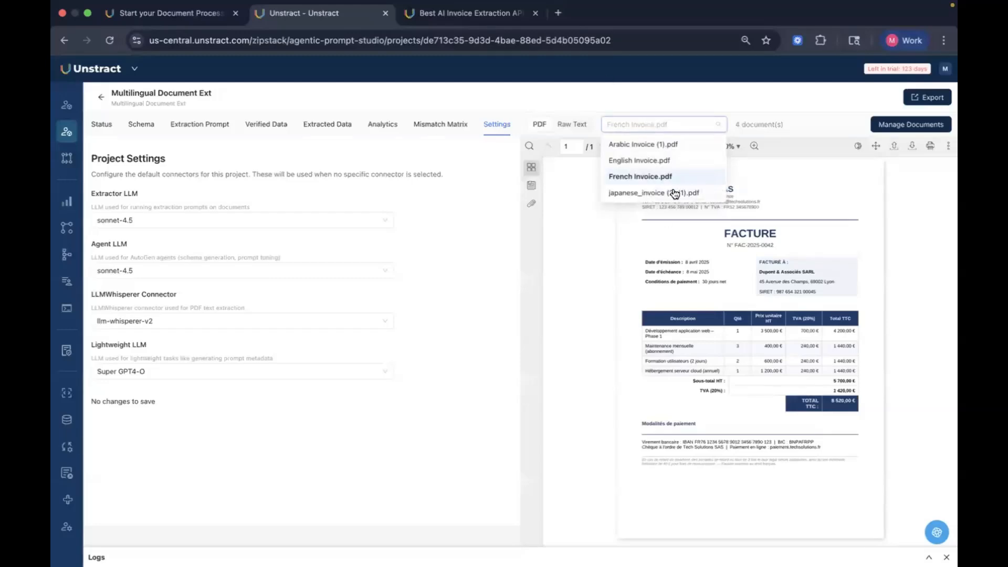
click(674, 190)
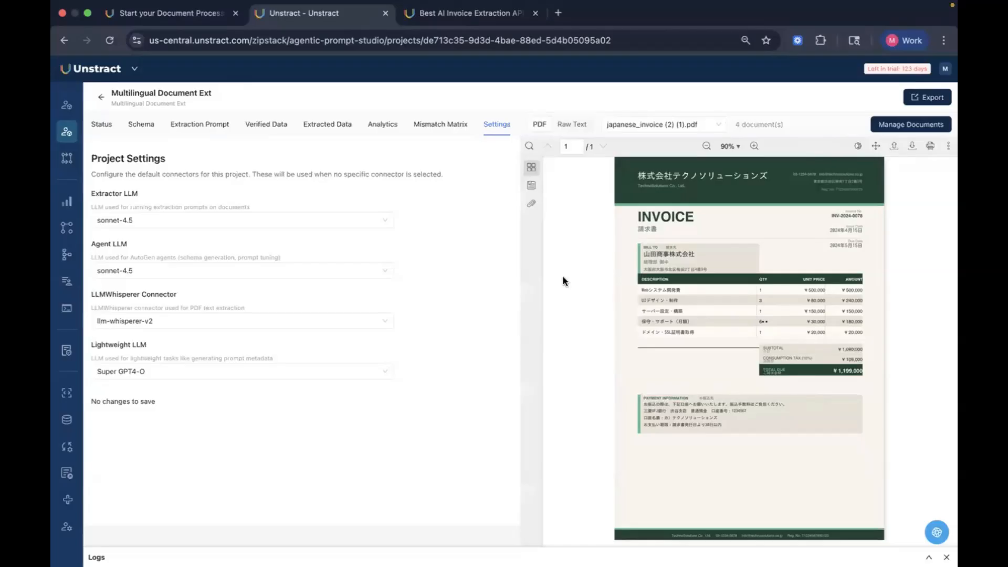
Step: Run raw text extraction on all four uploaded invoices from the project status page
click(93, 129)
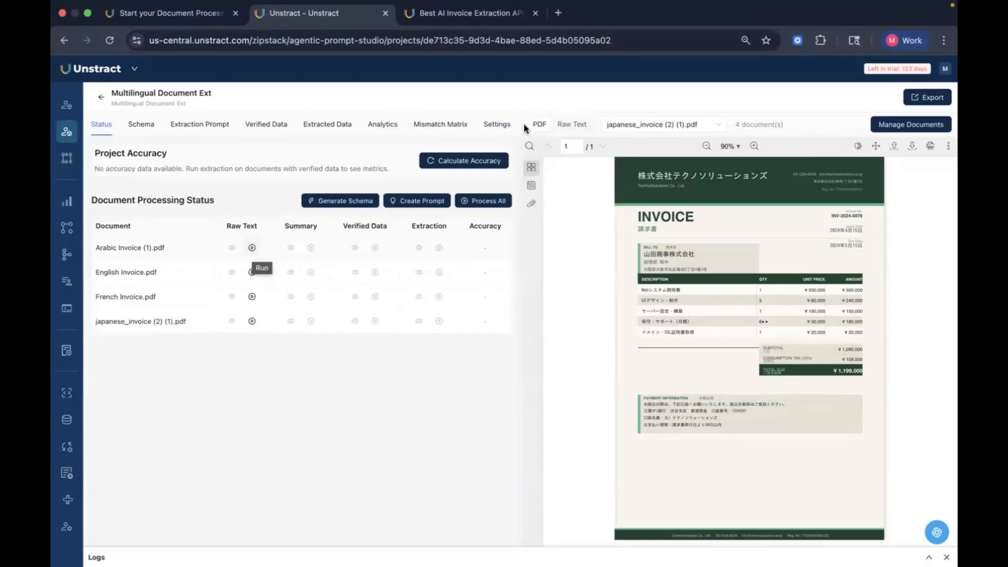
click(252, 249)
click(258, 273)
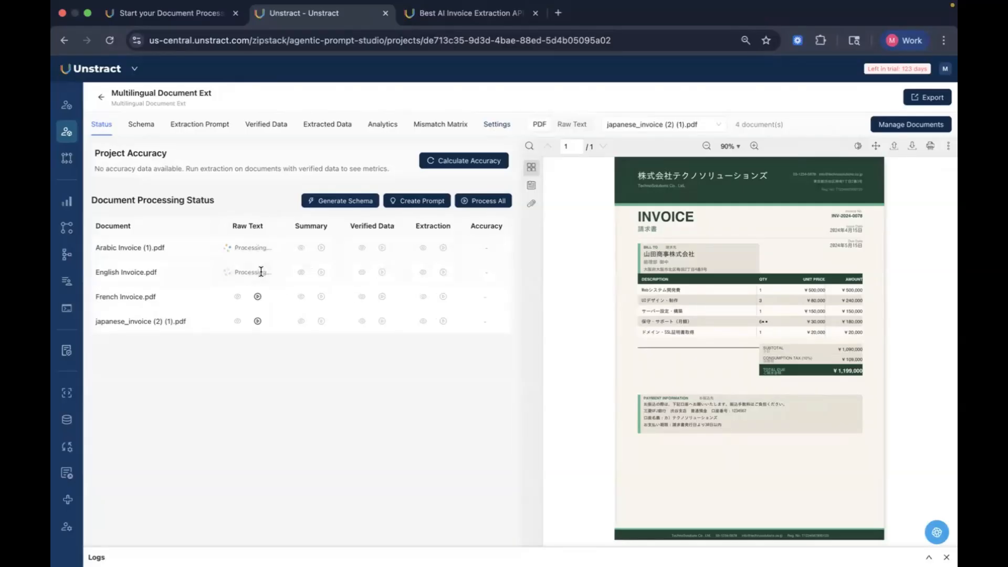
click(258, 297)
click(258, 321)
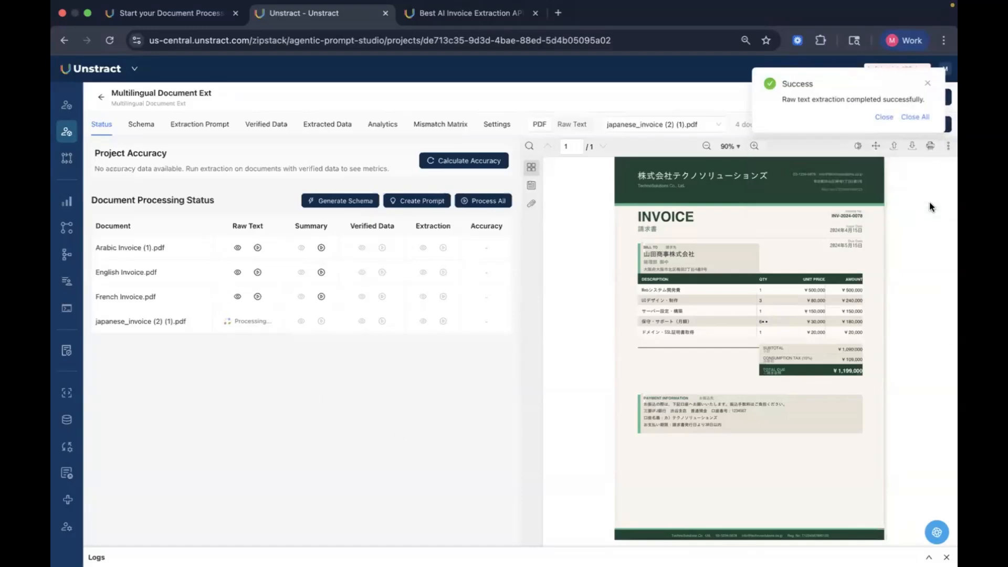
click(916, 192)
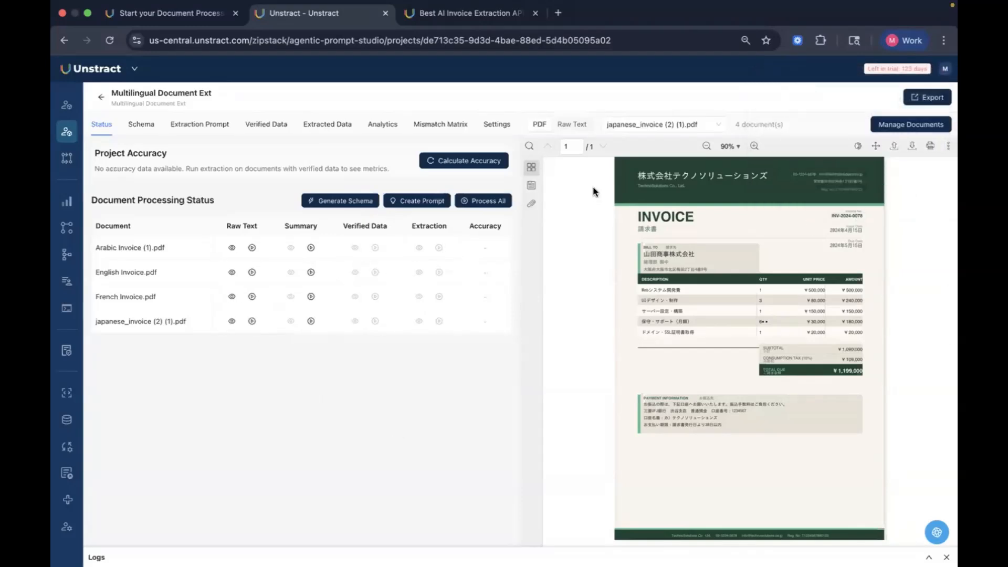
Step: Inspect the Japanese invoice's extracted raw text, then return to the PDF view
click(572, 125)
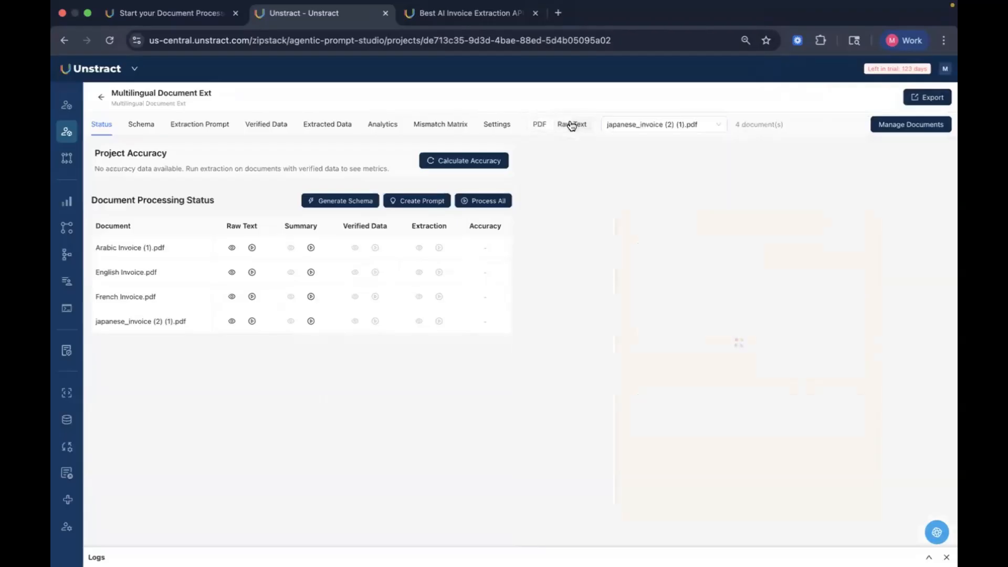
scroll(732, 260, right, 4)
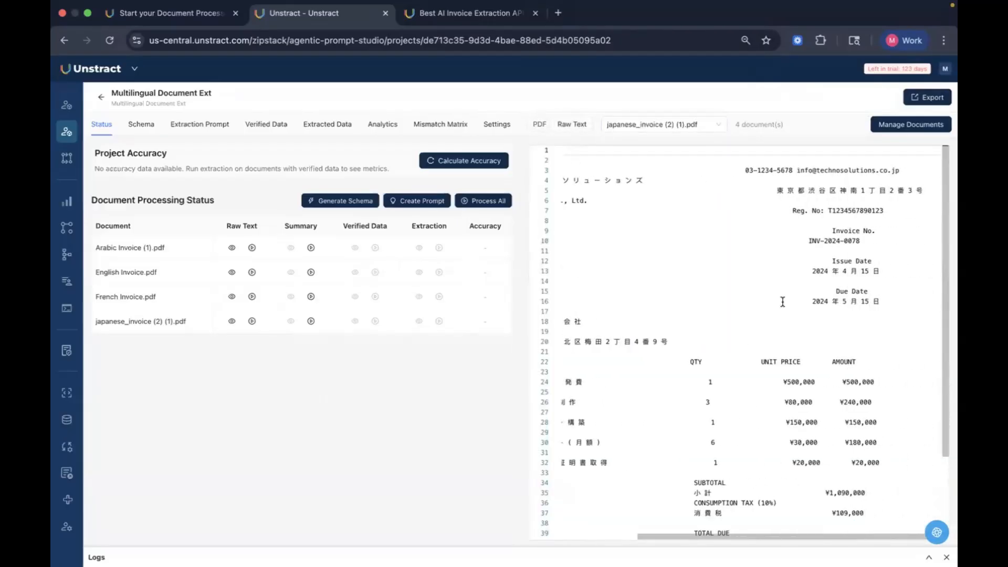
scroll(783, 302, left, 4)
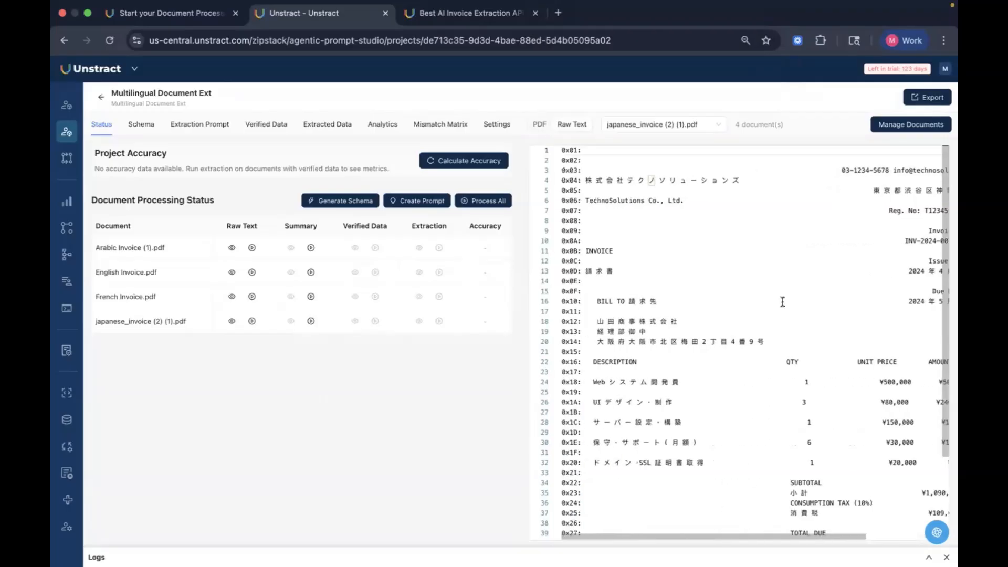
scroll(783, 302, down, 3)
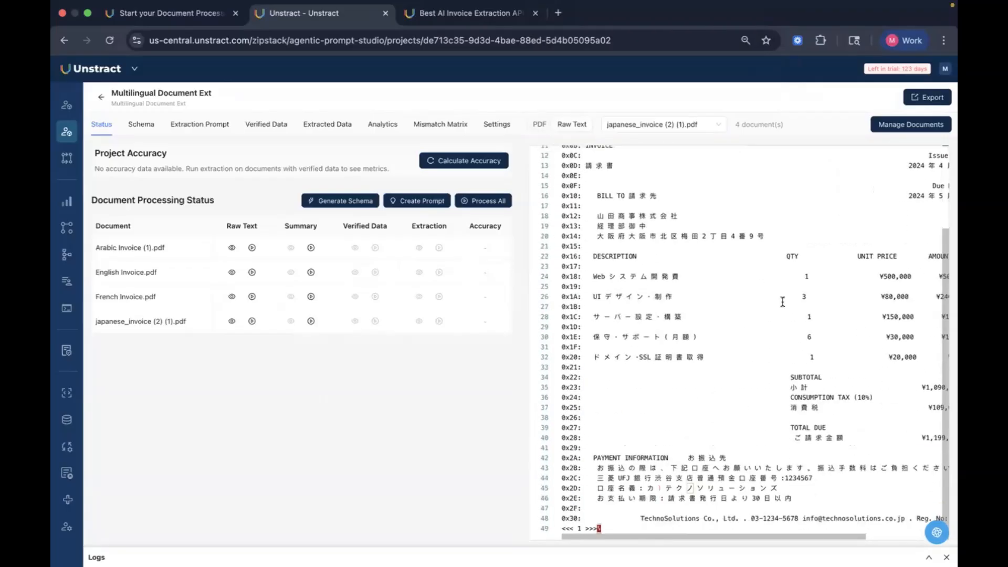
scroll(783, 302, right, 1)
click(539, 124)
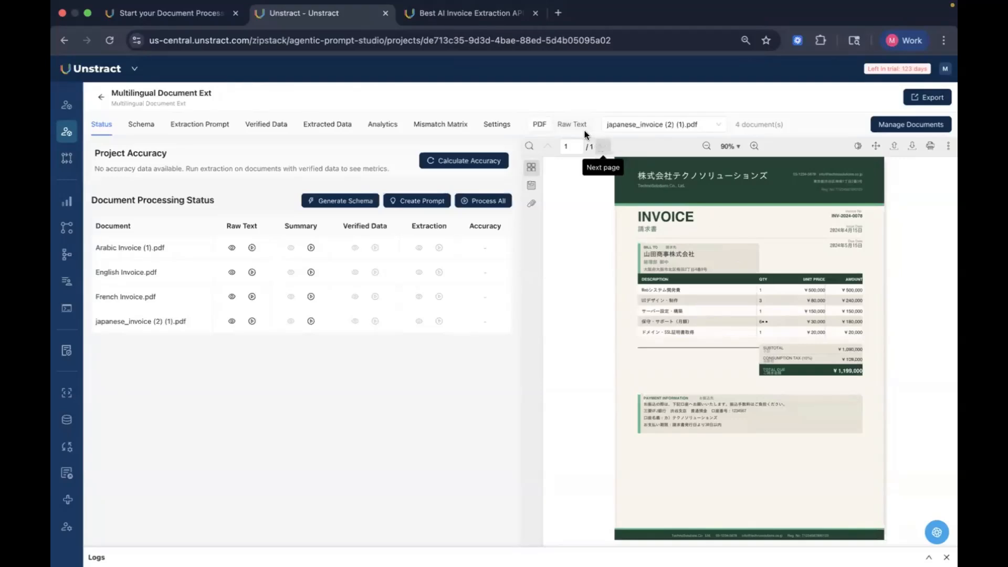
Step: Compare the French invoice's extracted raw text against its PDF
click(656, 130)
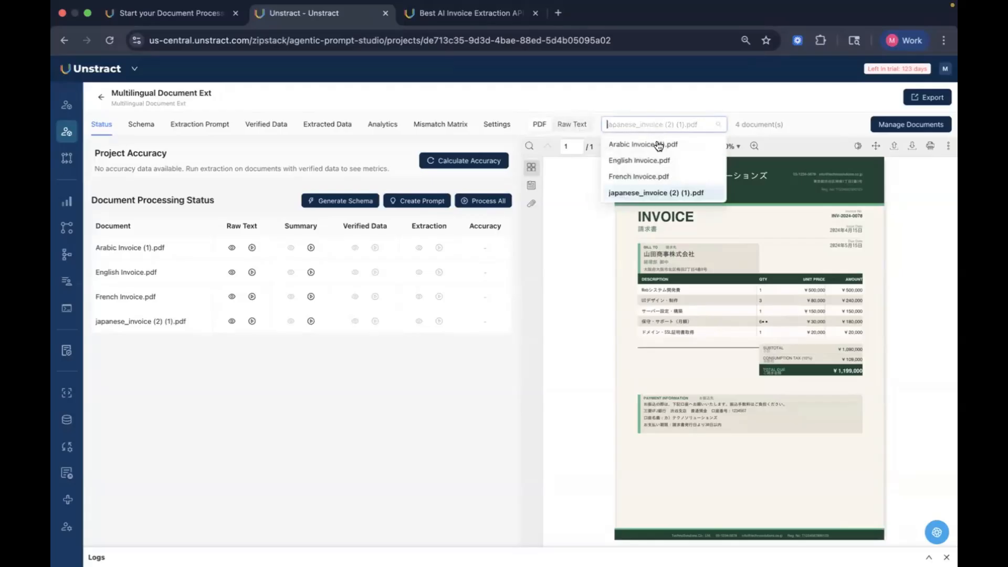
click(661, 175)
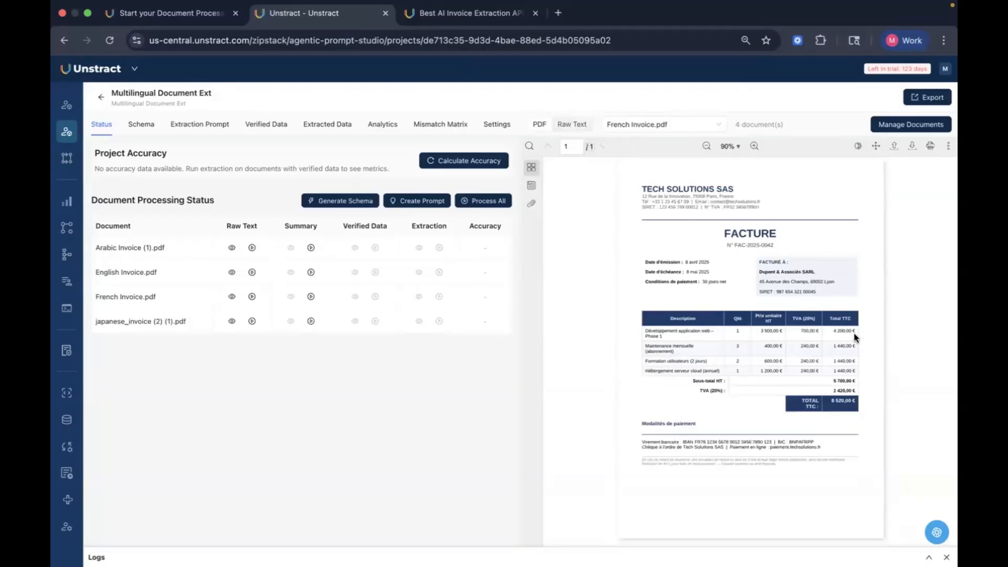
click(578, 125)
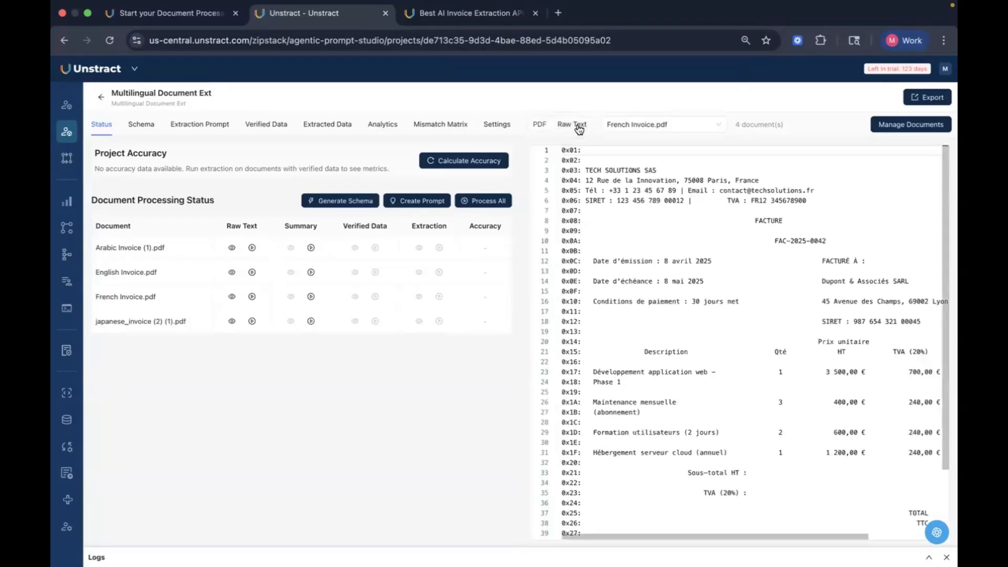
scroll(733, 287, right, 5)
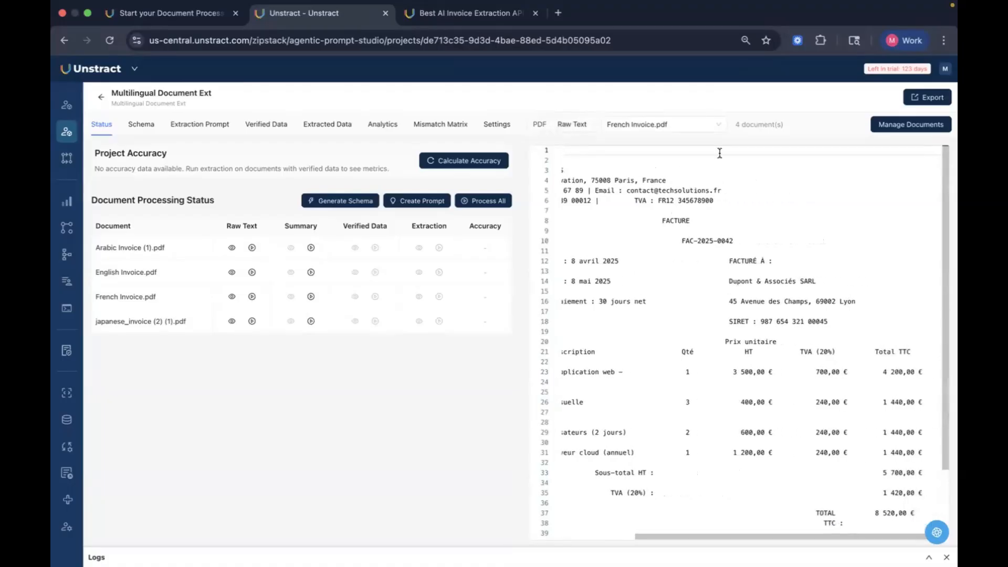
scroll(810, 326, down, 5)
scroll(811, 326, left, 5)
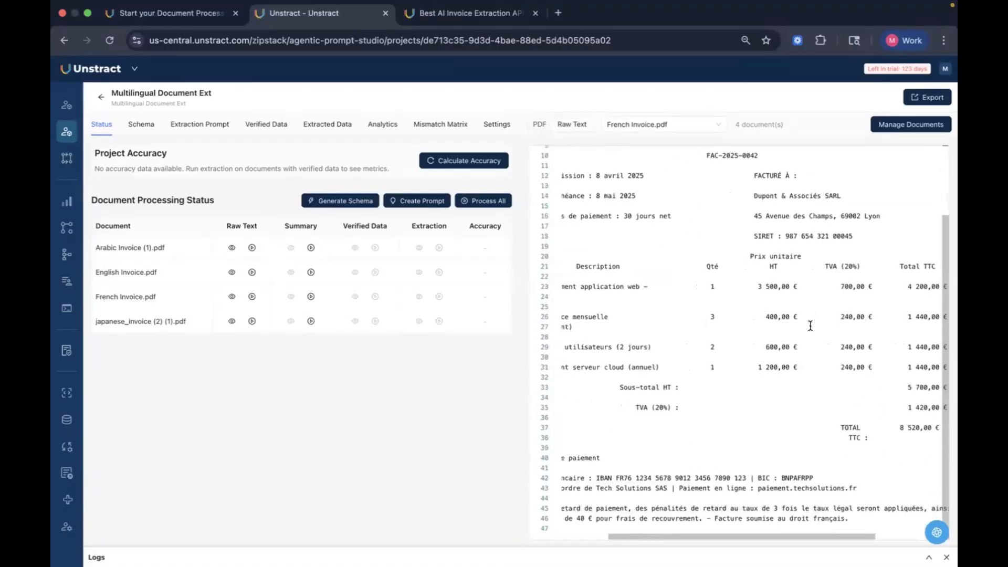
scroll(810, 326, up, 4)
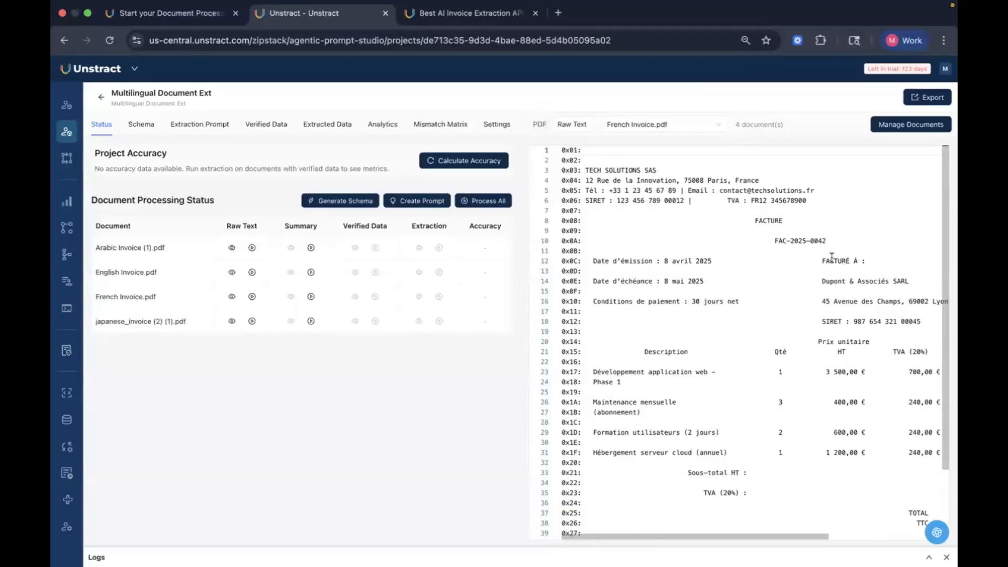
click(539, 124)
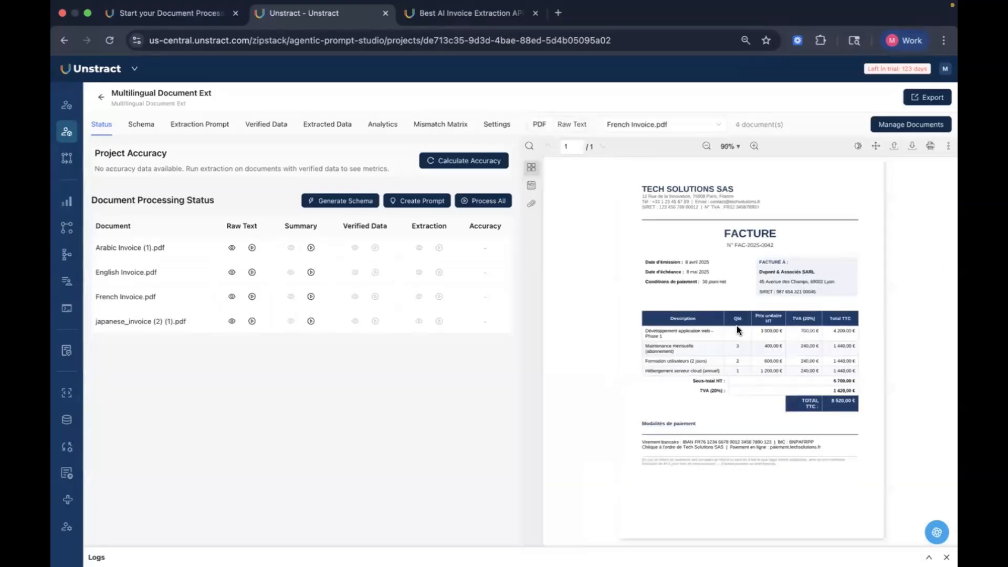
click(573, 126)
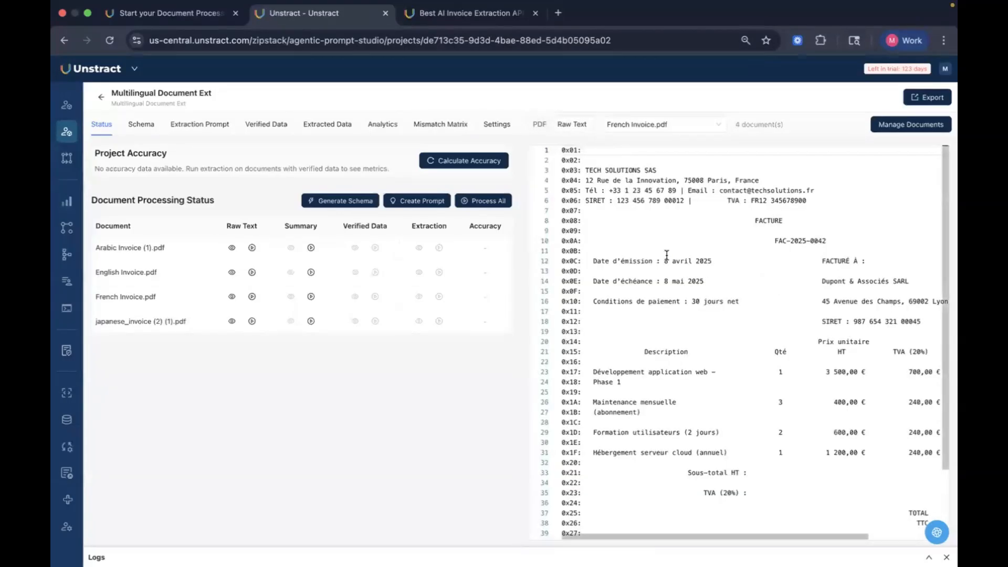
scroll(753, 323, right, 2)
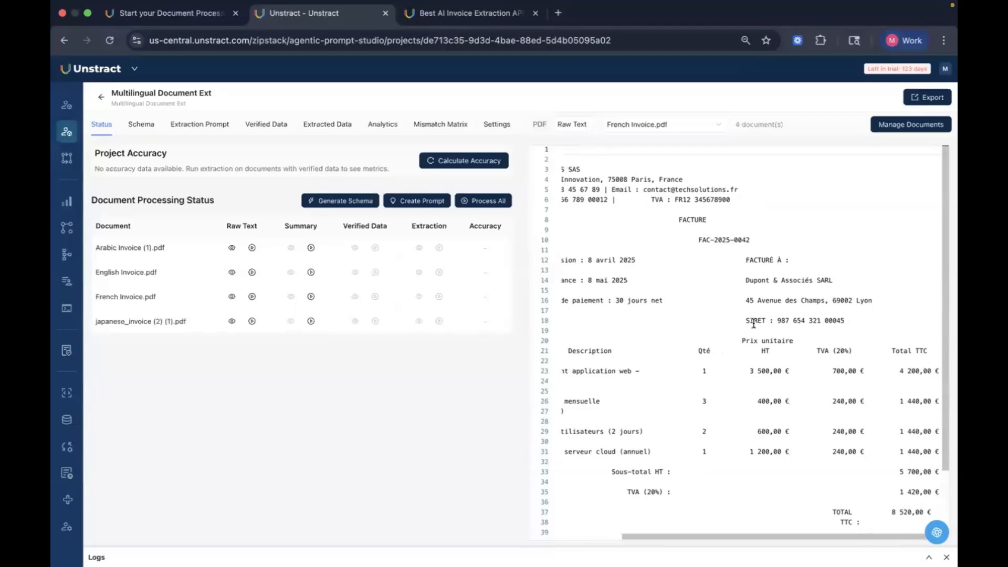
scroll(754, 323, left, 2)
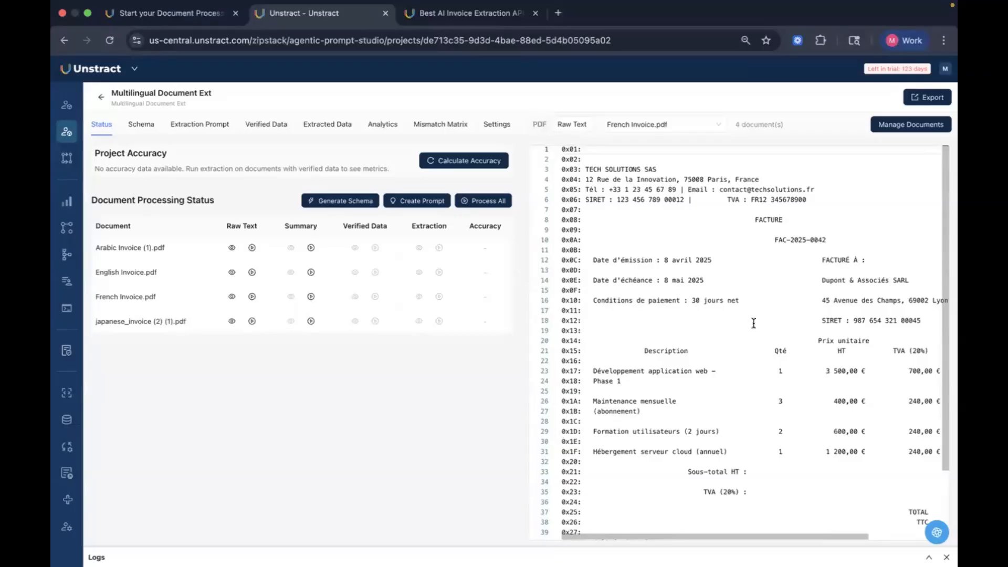
scroll(754, 323, right, 3)
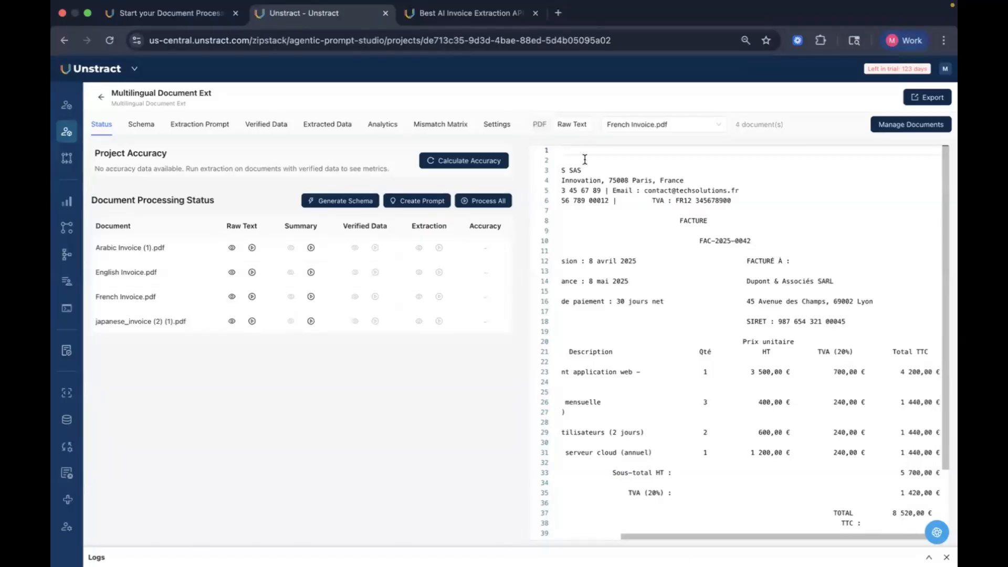
click(539, 124)
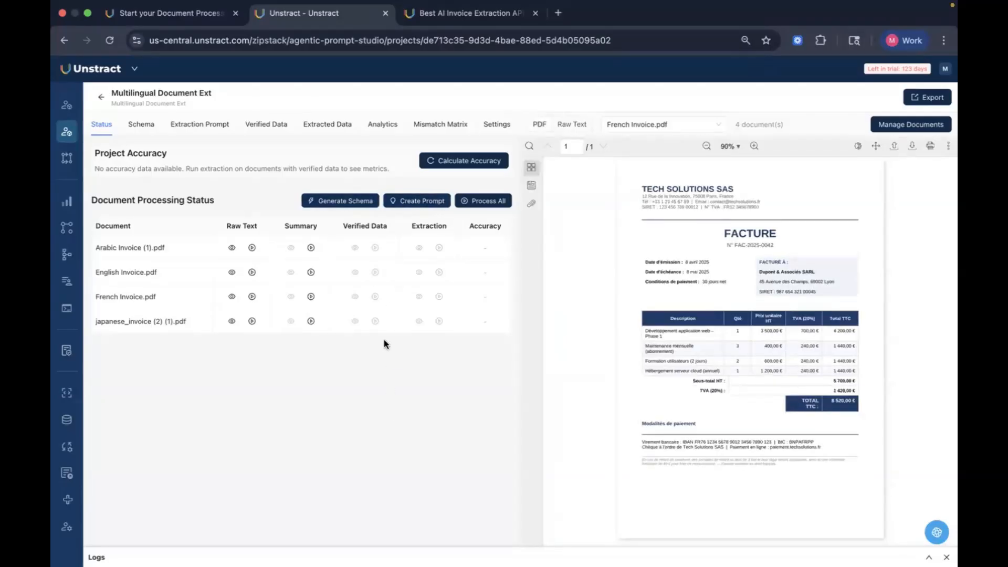
Step: Generate summaries for all four invoices
click(311, 247)
click(311, 272)
click(314, 296)
click(314, 320)
Step: Open the Arabic invoice's summary and review its field definitions before closing it
click(291, 247)
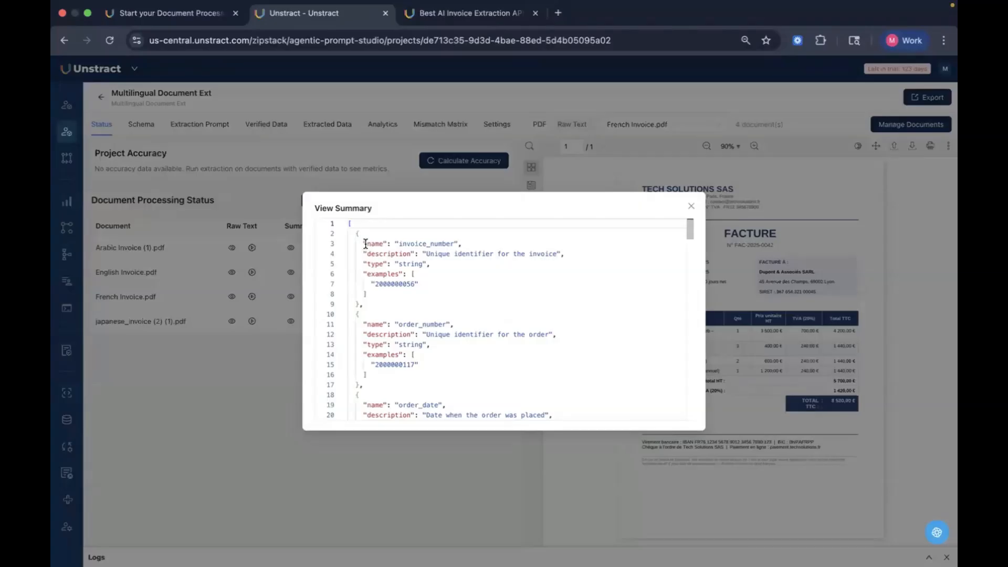
drag(366, 243, 483, 243)
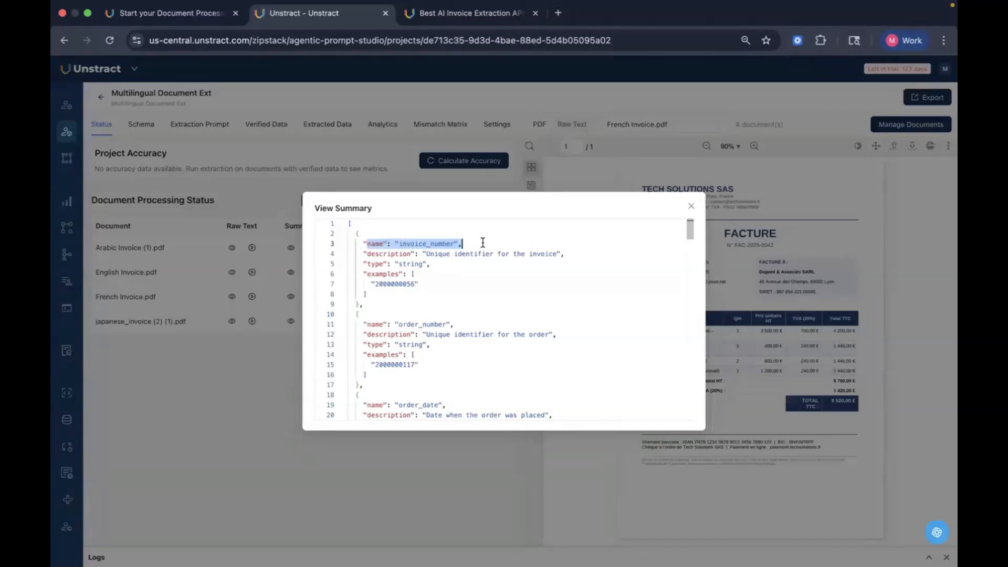
click(482, 242)
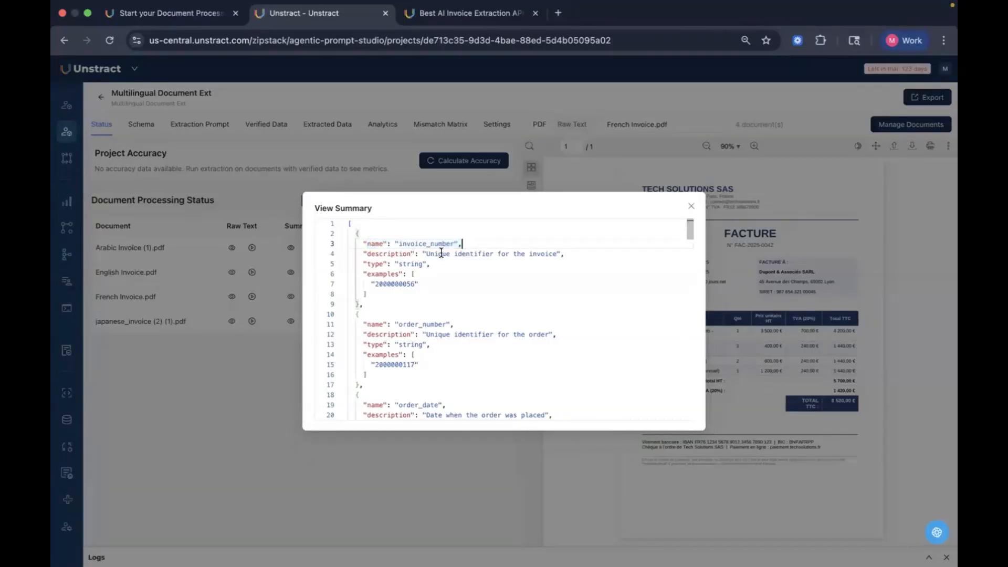
drag(366, 254, 662, 256)
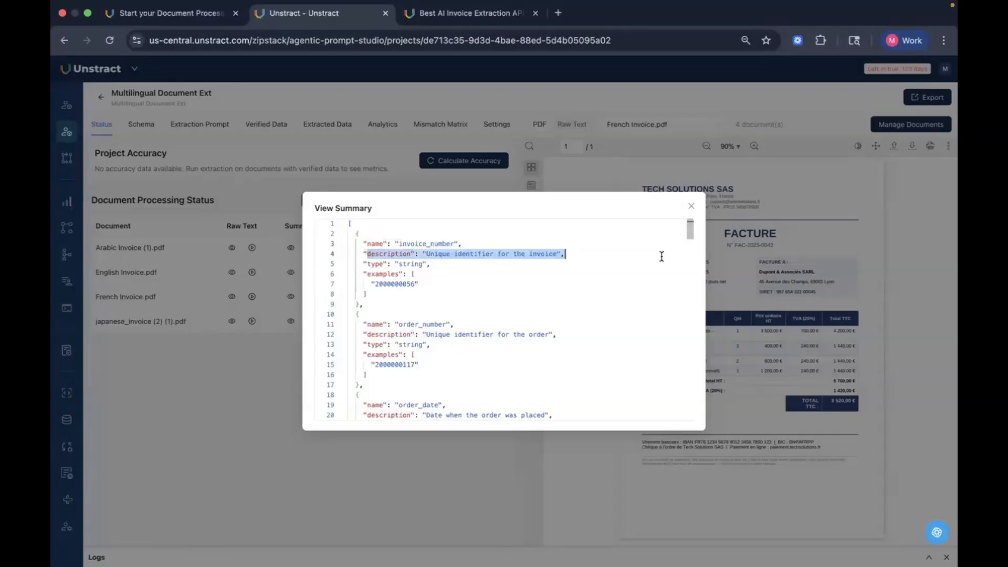
drag(478, 259, 362, 254)
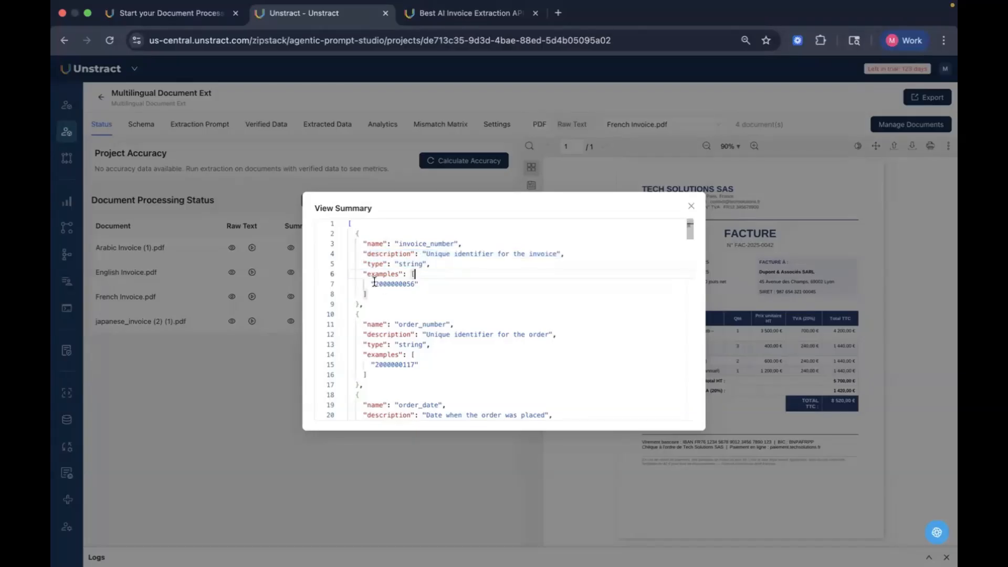
drag(362, 273, 421, 285)
click(421, 285)
scroll(479, 312, down, 3)
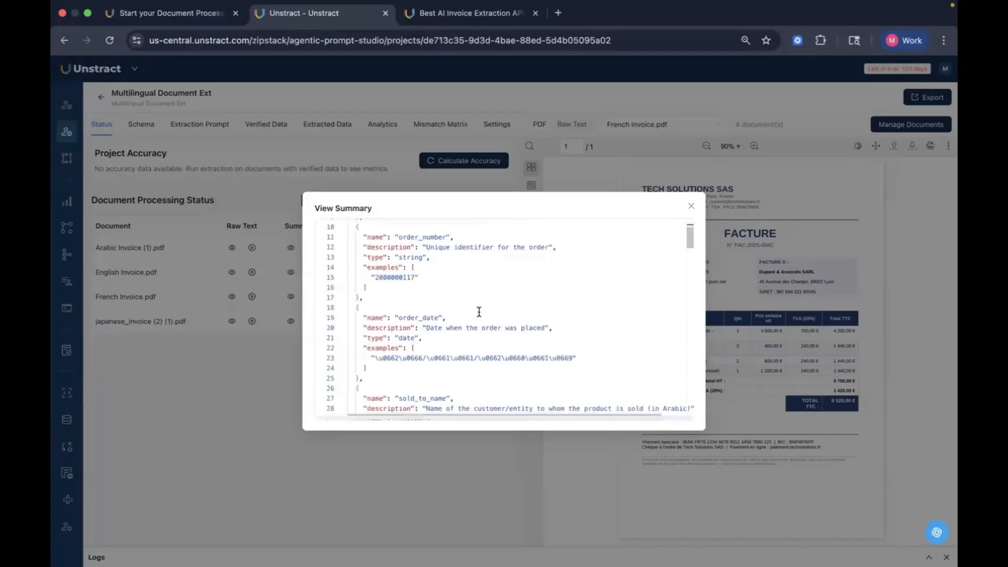
scroll(498, 362, down, 10)
scroll(508, 365, down, 20)
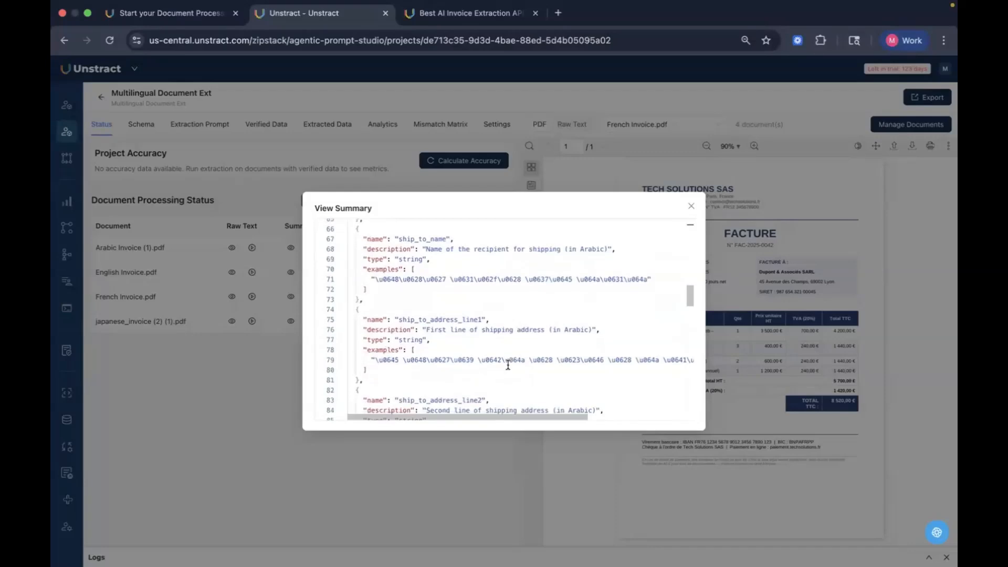
click(691, 206)
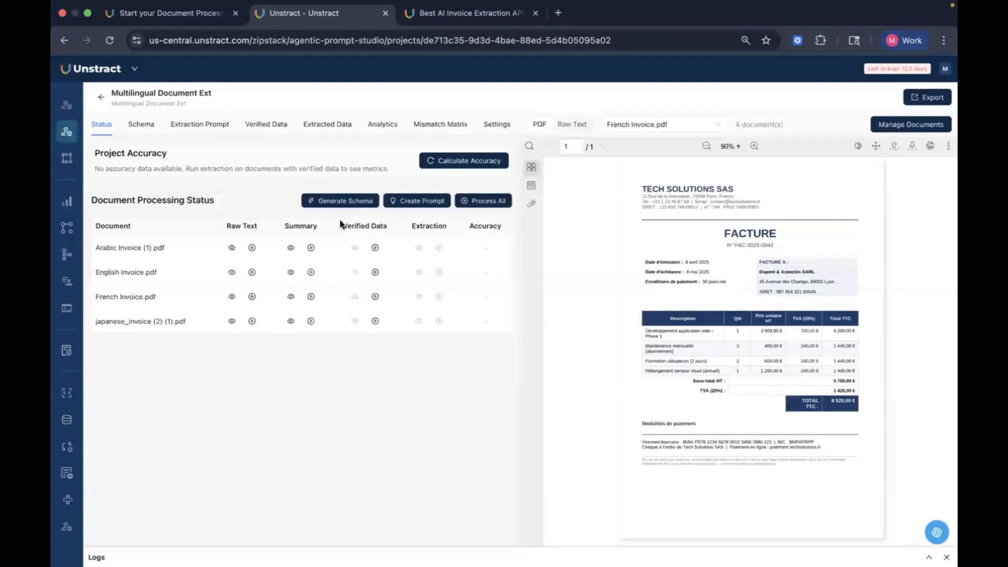
Step: Open the French invoice's summary, scroll through its field definitions to the end, and close it
click(290, 298)
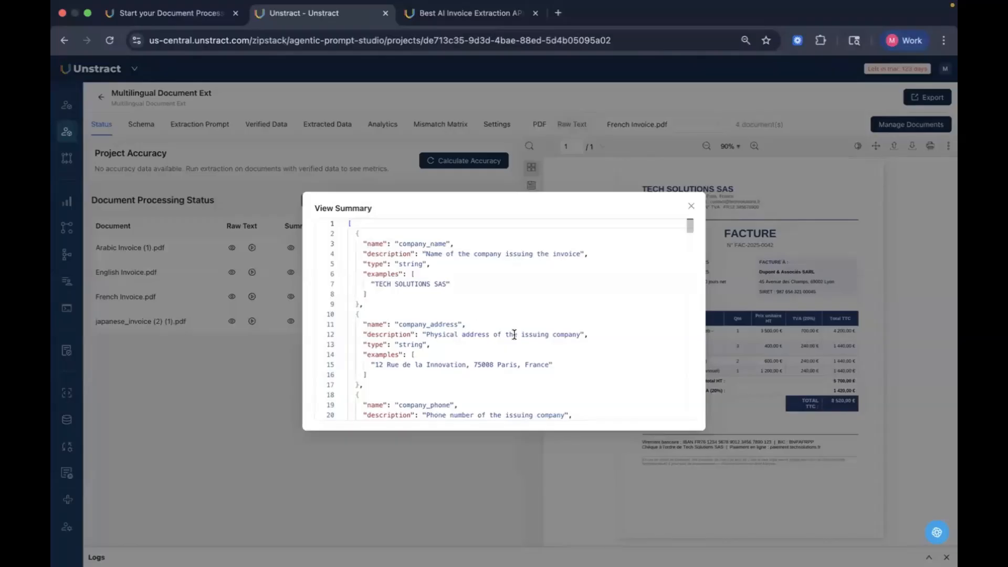
double_click(376, 245)
double_click(386, 254)
click(387, 265)
scroll(568, 307, down, 7)
scroll(568, 307, down, 20)
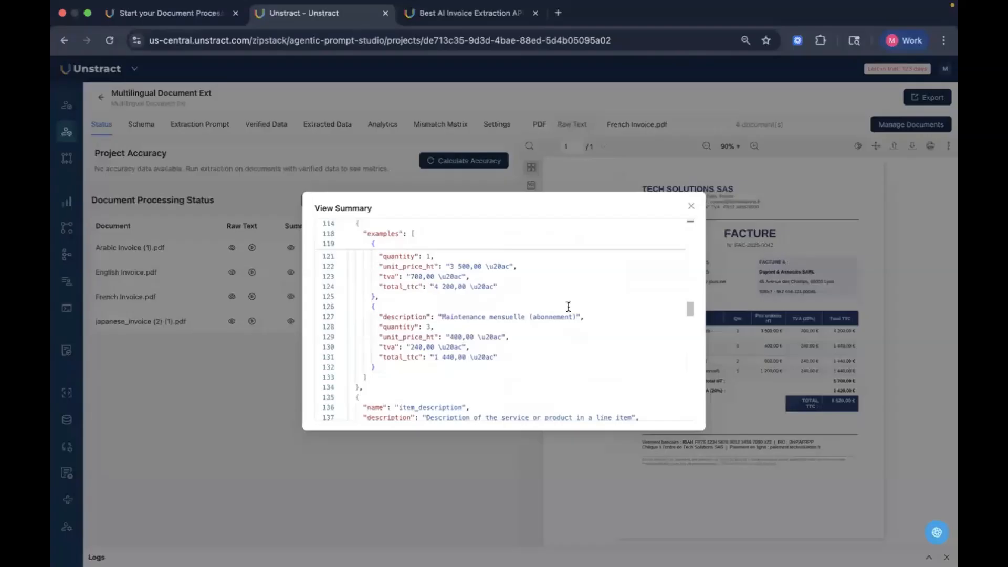
click(692, 205)
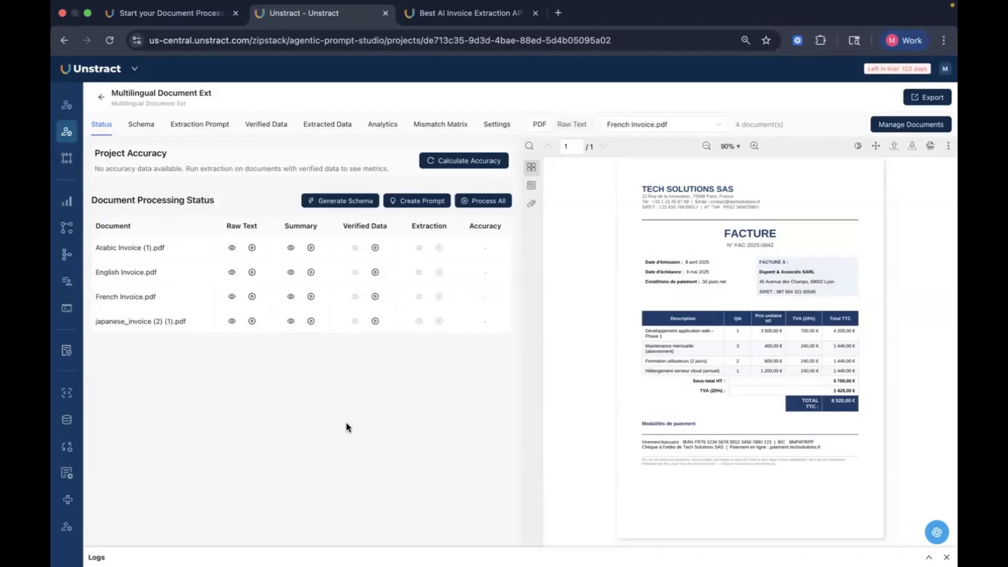
Step: Generate a JSON schema with the Regular generation type and the sonnet-4.5 connector, and open the schema view
click(369, 202)
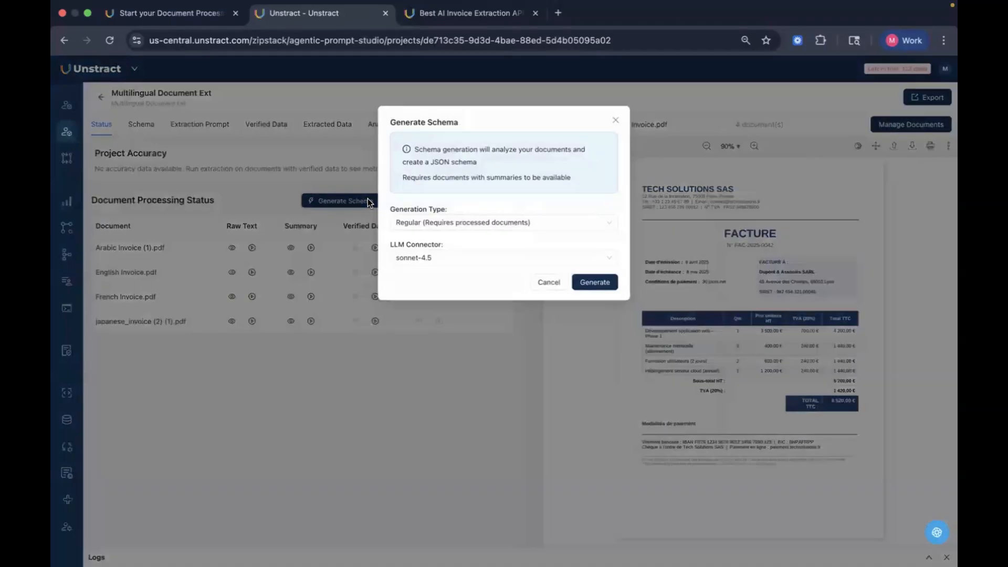
click(595, 283)
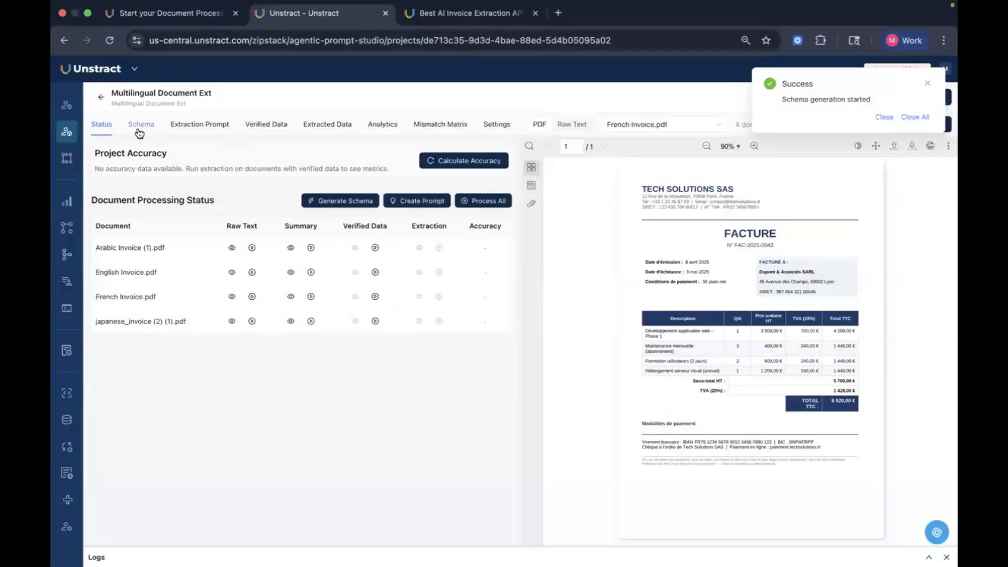
click(140, 130)
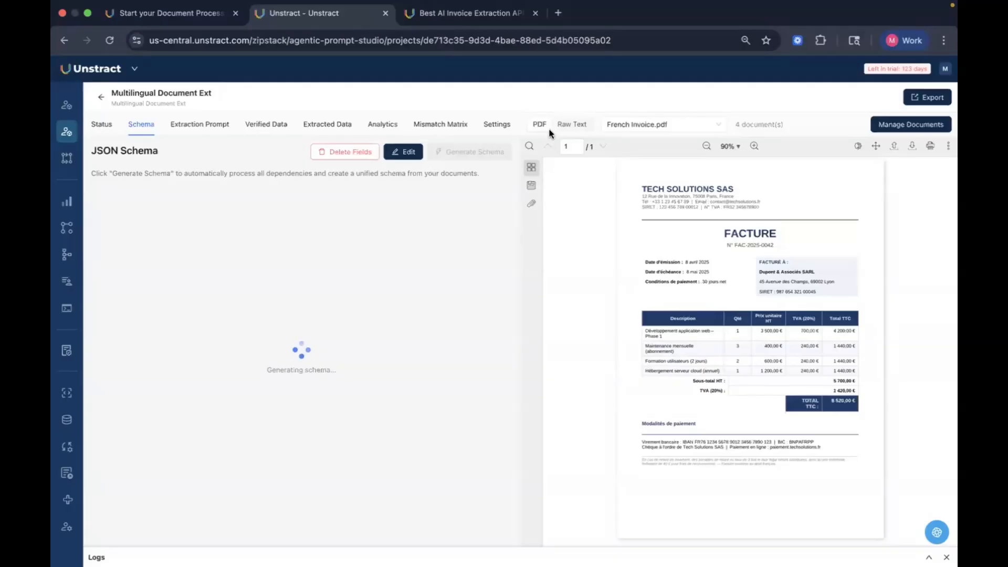
Step: In the third browser tab, close the extraction playground and open the Multilingual Invoices project in Agentic Prompt Studio
click(436, 14)
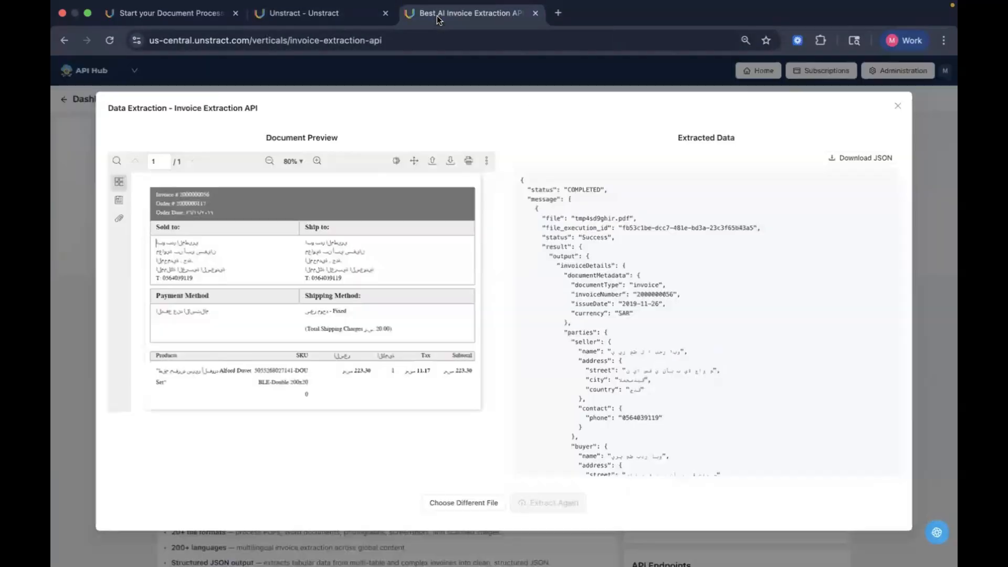
click(898, 106)
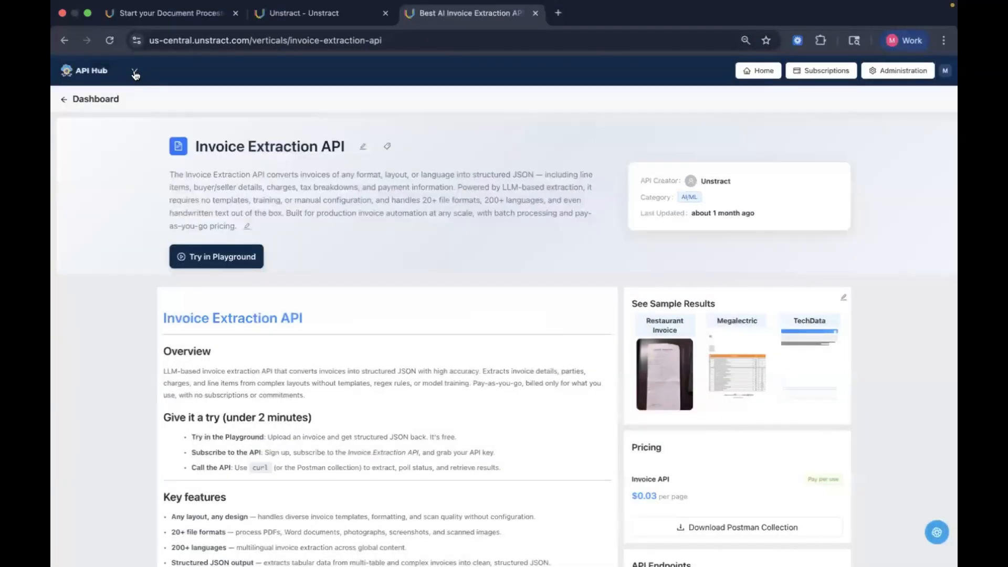
click(135, 74)
click(177, 86)
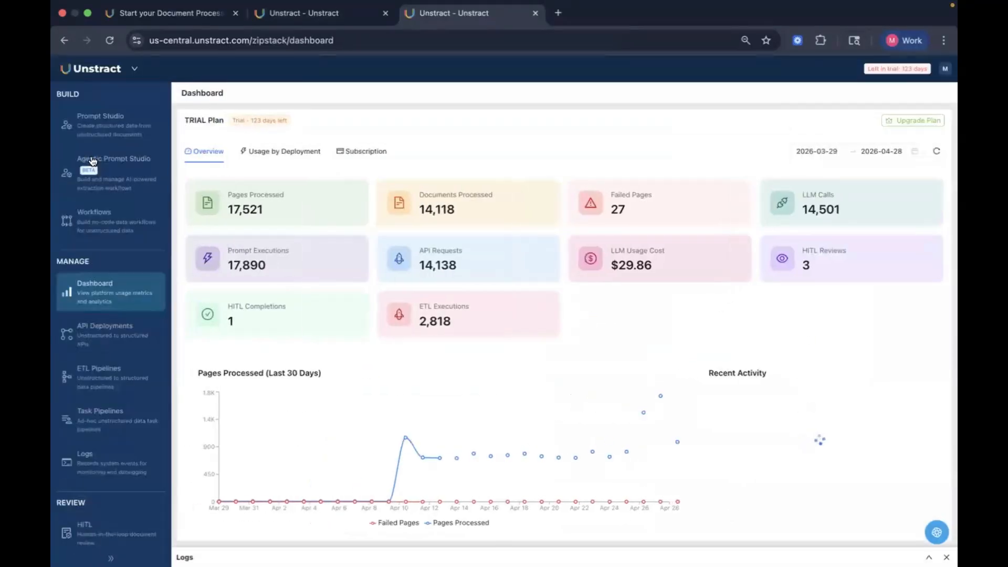
click(93, 160)
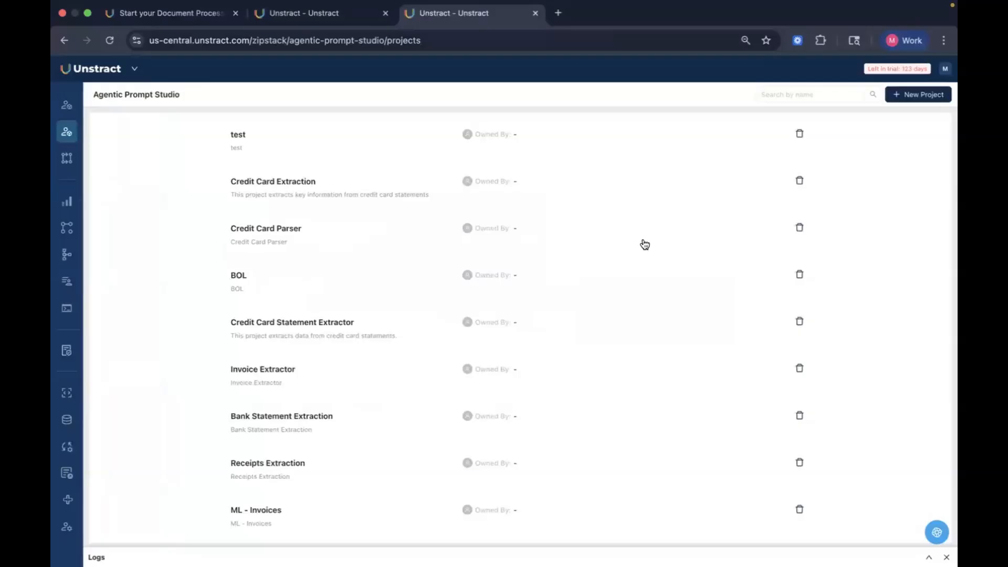
scroll(384, 373, down, 2)
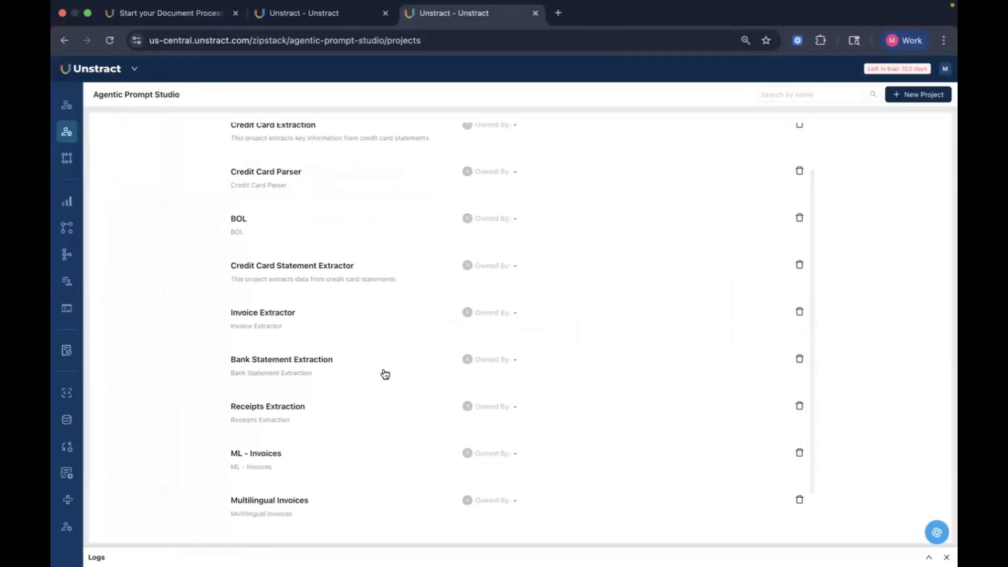
click(294, 494)
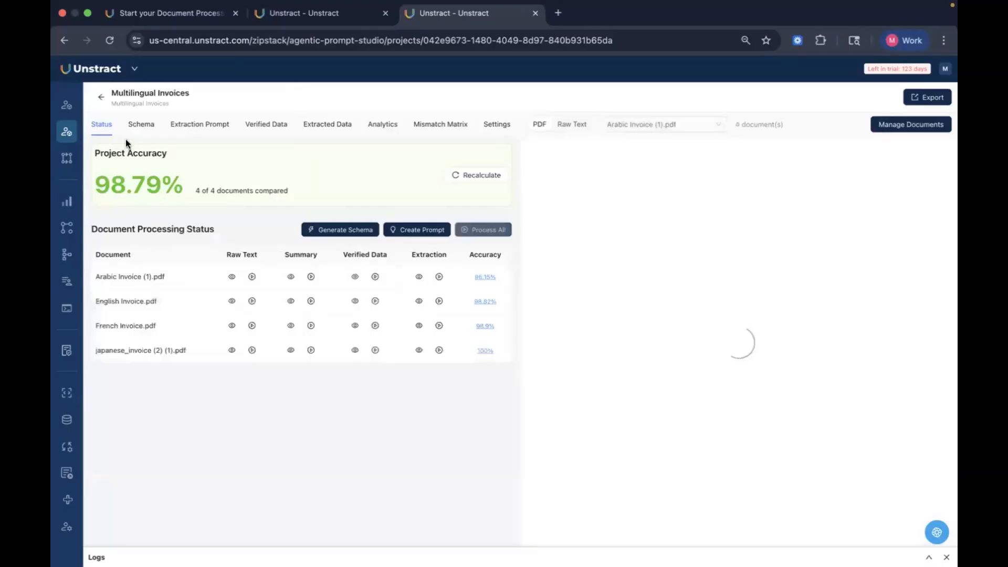
Step: Switch between both projects to compare the pending schema with the Multilingual Invoices project's schema and documents
click(266, 20)
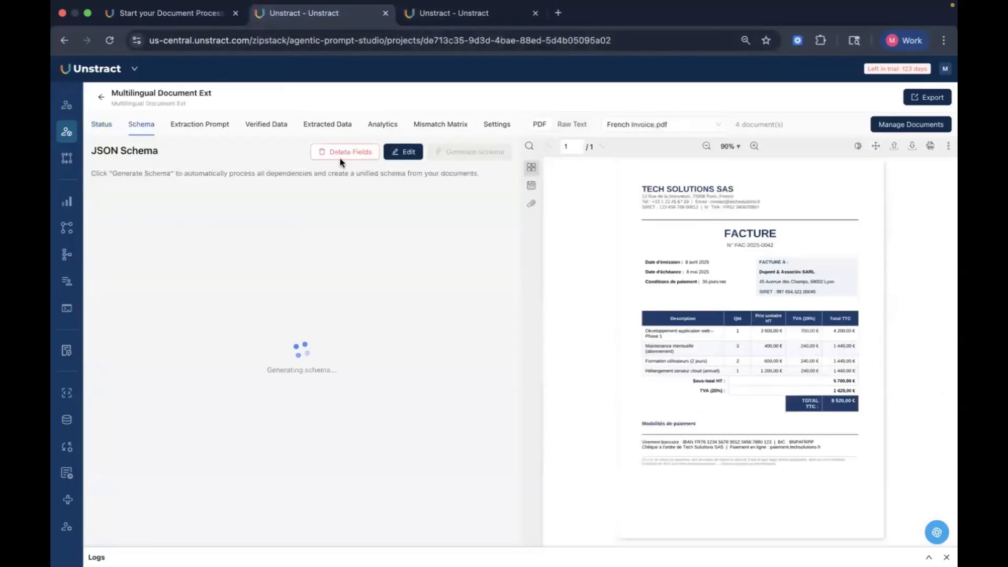
click(497, 8)
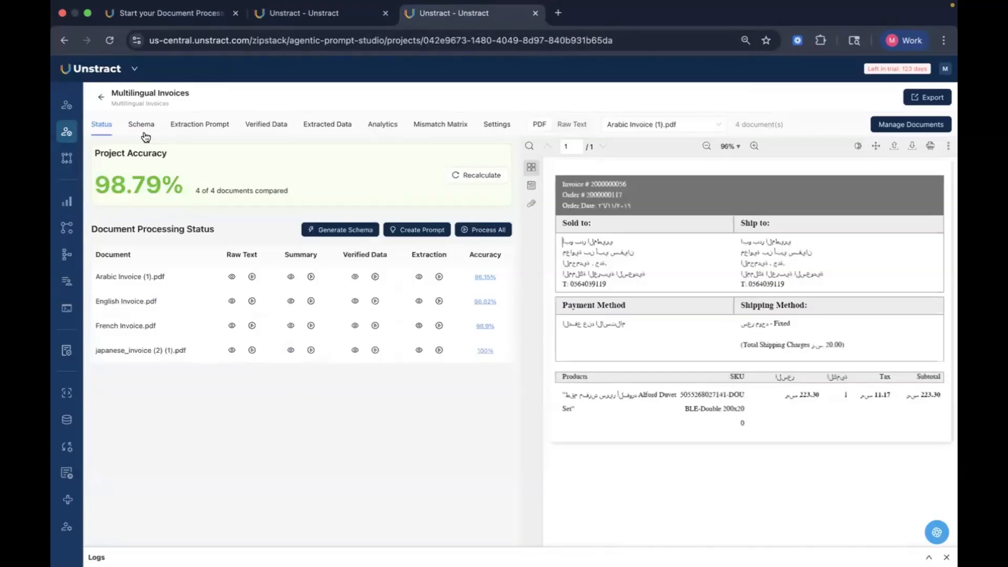
click(141, 130)
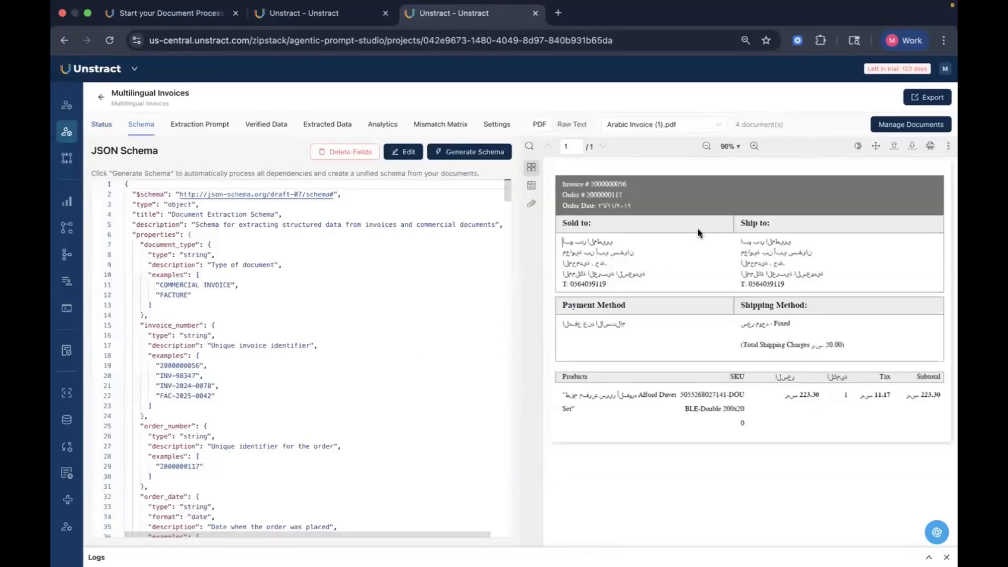
click(652, 126)
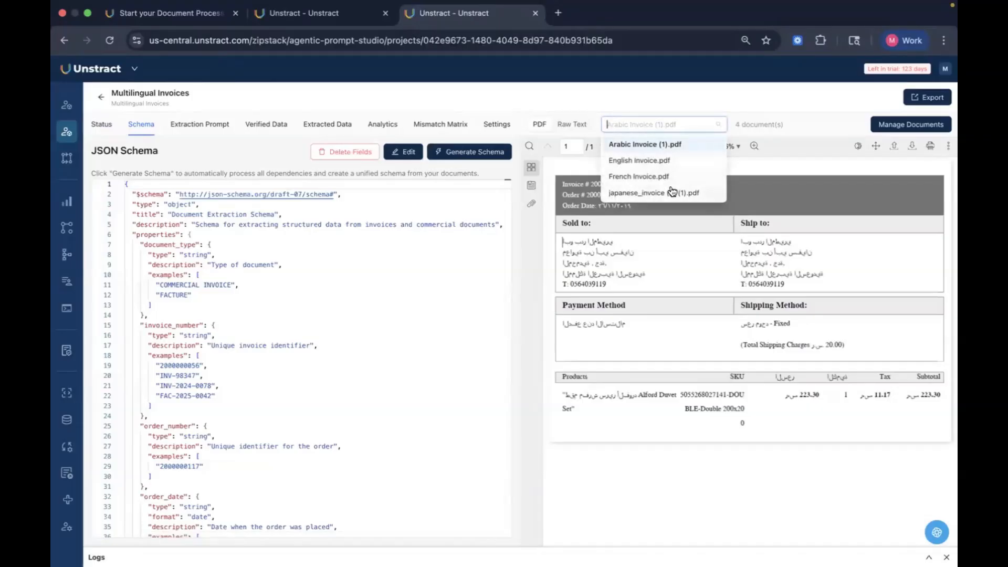
click(547, 104)
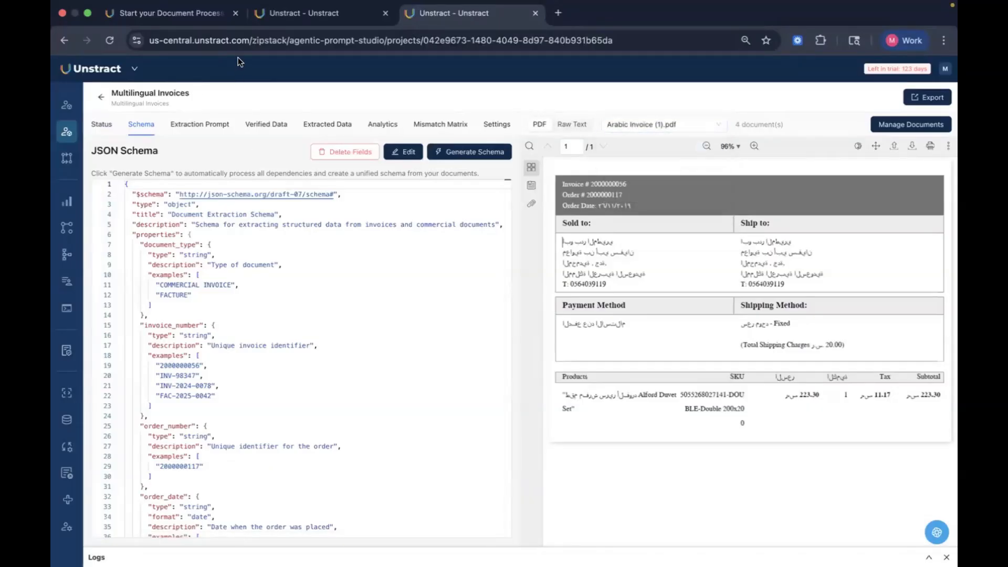
click(292, 18)
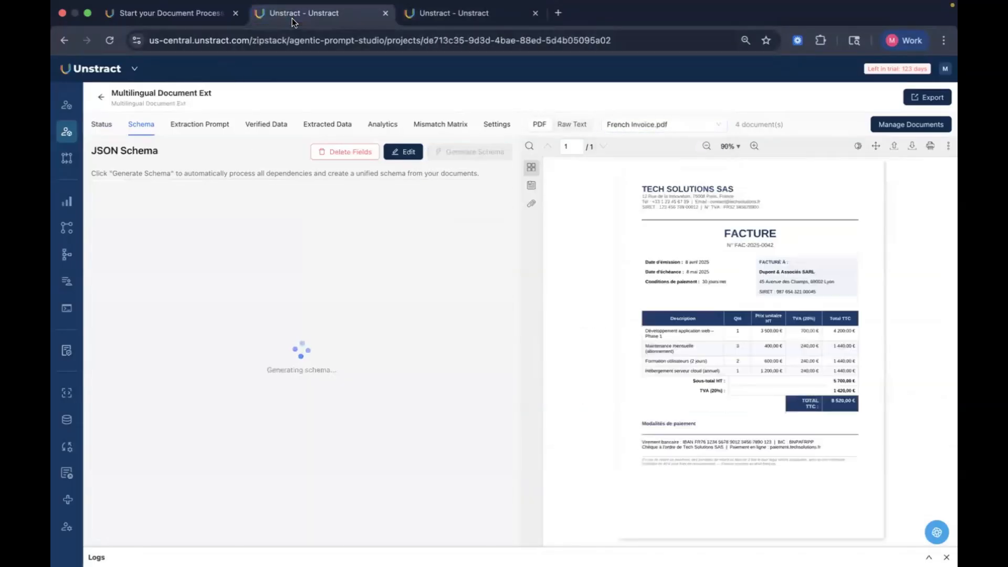
click(426, 17)
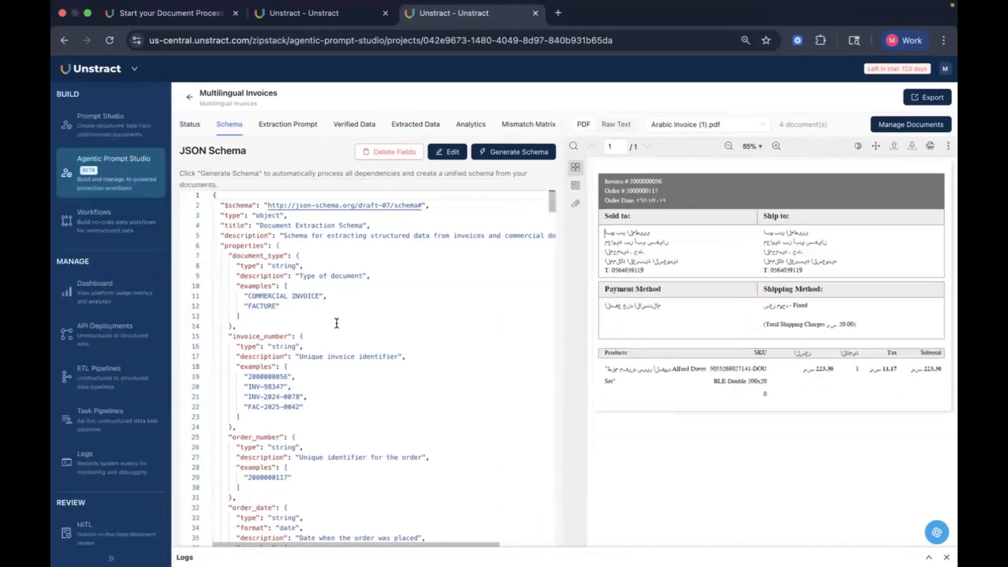
Step: Review the Multilingual Invoices JSON schema, highlighting the invoice_number field's type, description and examples, and scroll through the remaining fields
drag(146, 325, 215, 326)
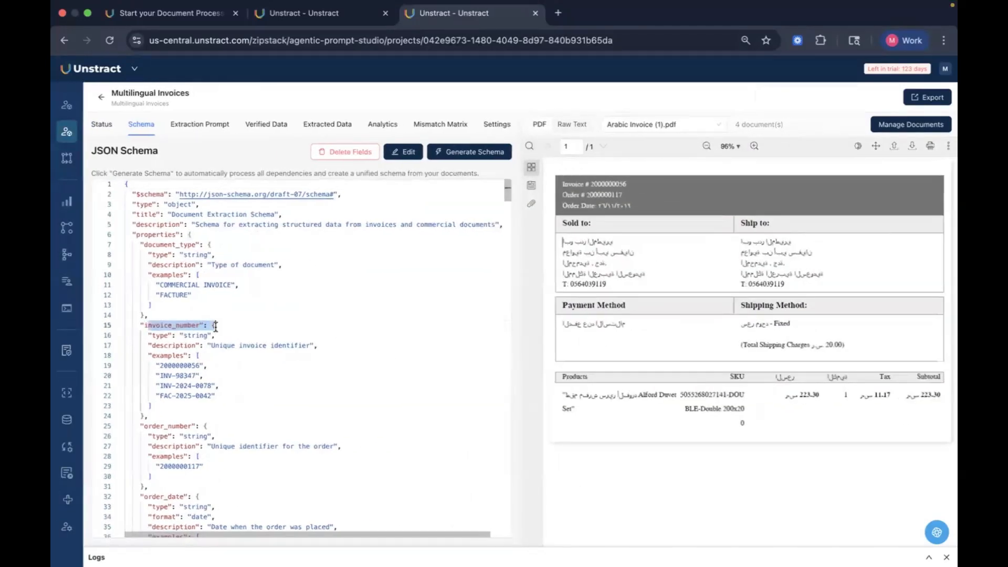
drag(147, 336, 257, 337)
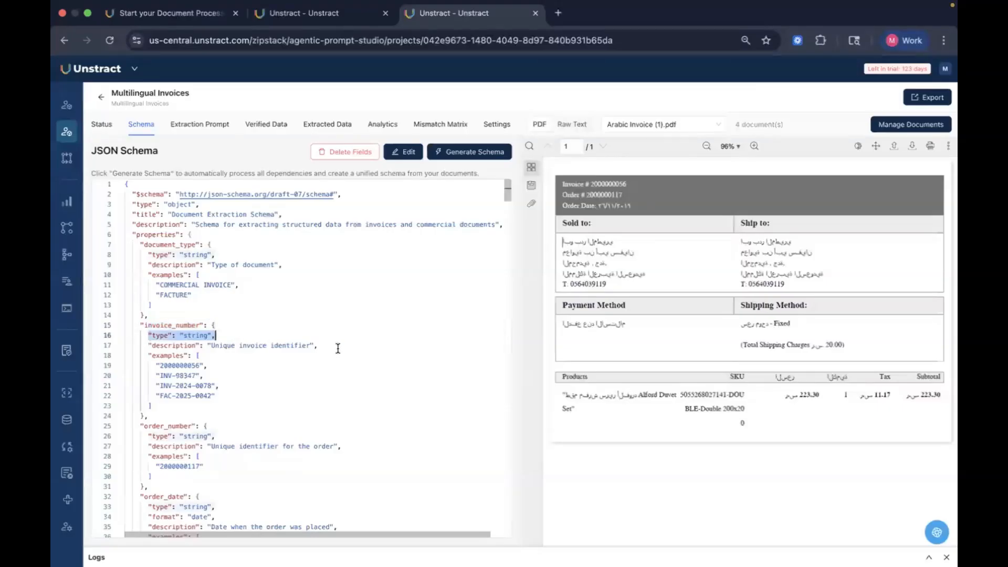
drag(338, 348, 181, 345)
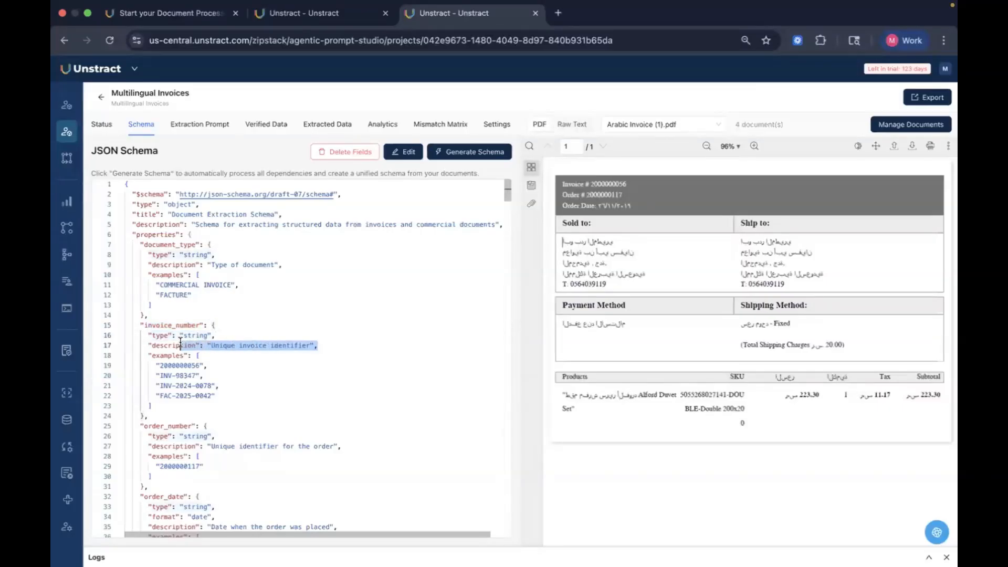
drag(242, 398, 193, 362)
click(193, 362)
scroll(353, 426, down, 15)
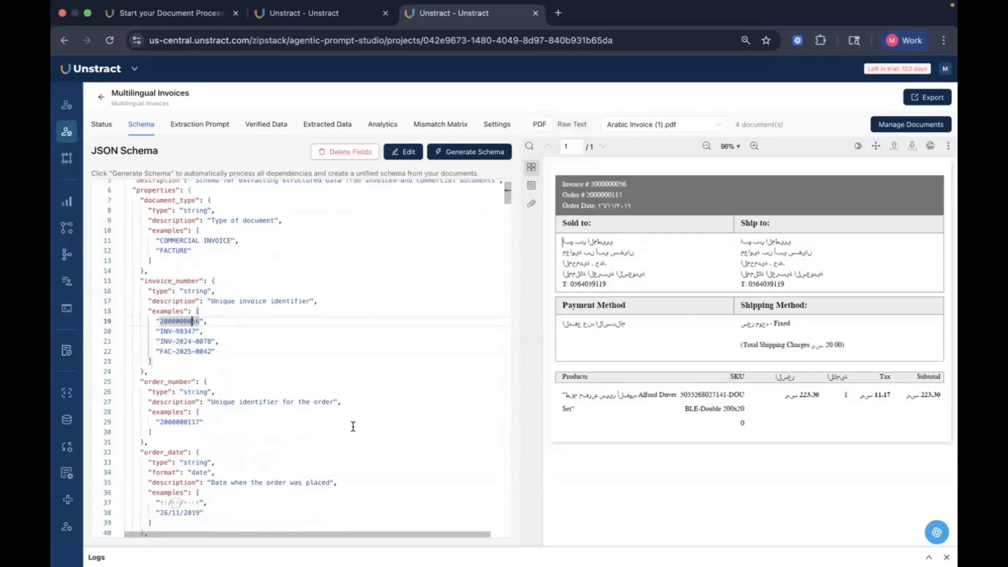
scroll(353, 426, down, 20)
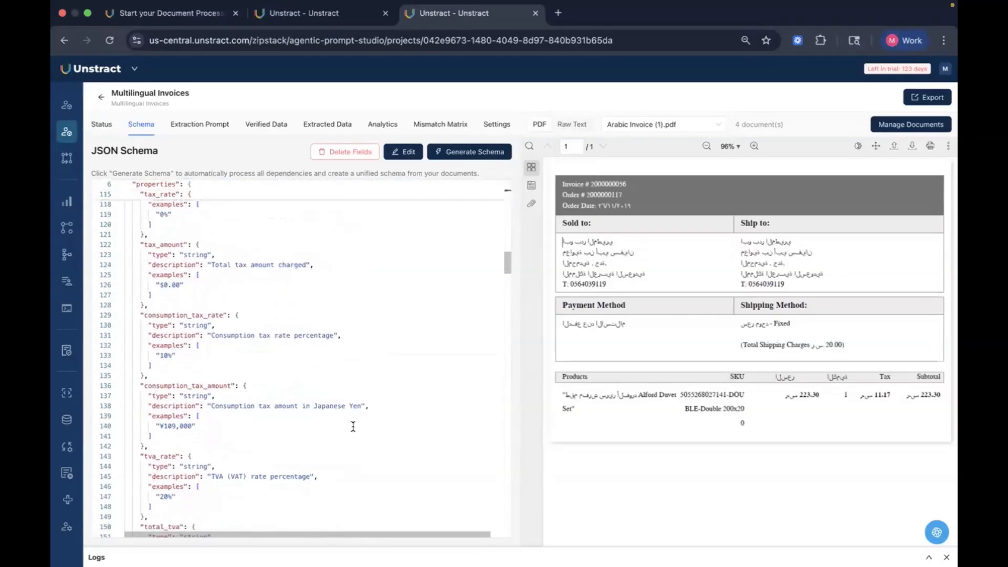
scroll(352, 426, down, 20)
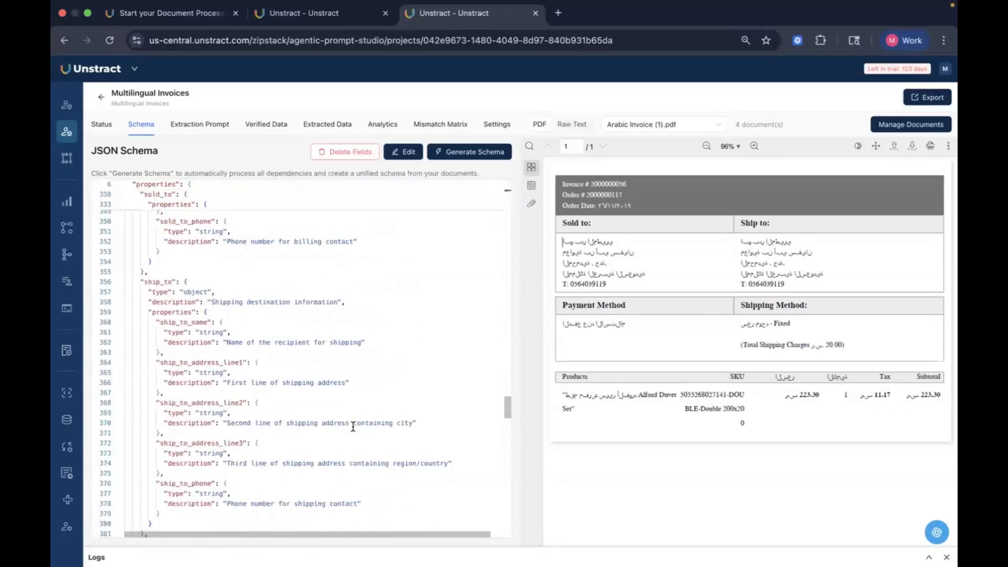
scroll(353, 426, down, 5)
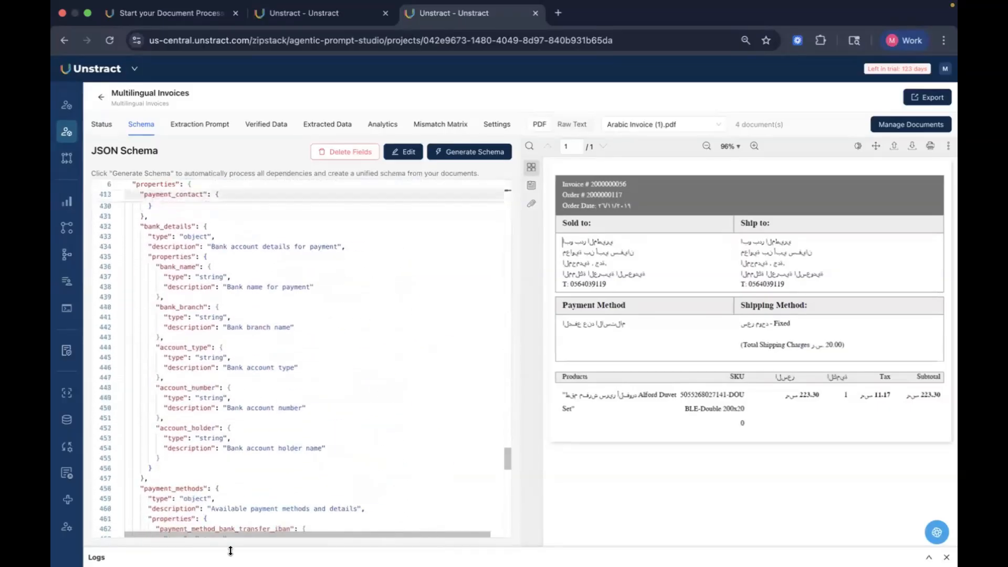
scroll(248, 490, down, 10)
scroll(247, 489, up, 15)
scroll(248, 489, up, 20)
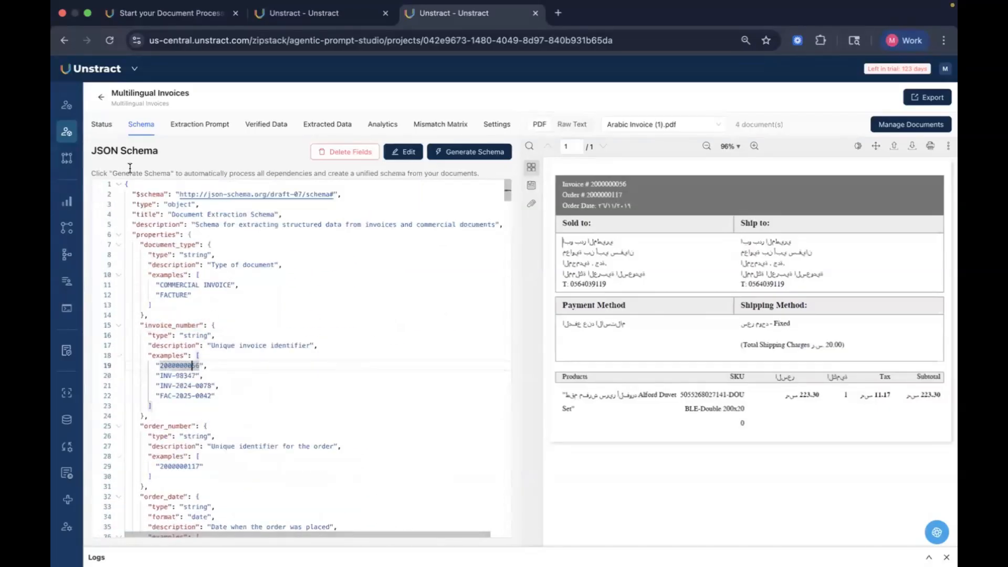
Step: Open the Multilingual Invoices project's extraction prompt and scroll through its embedded schema definitions
click(101, 125)
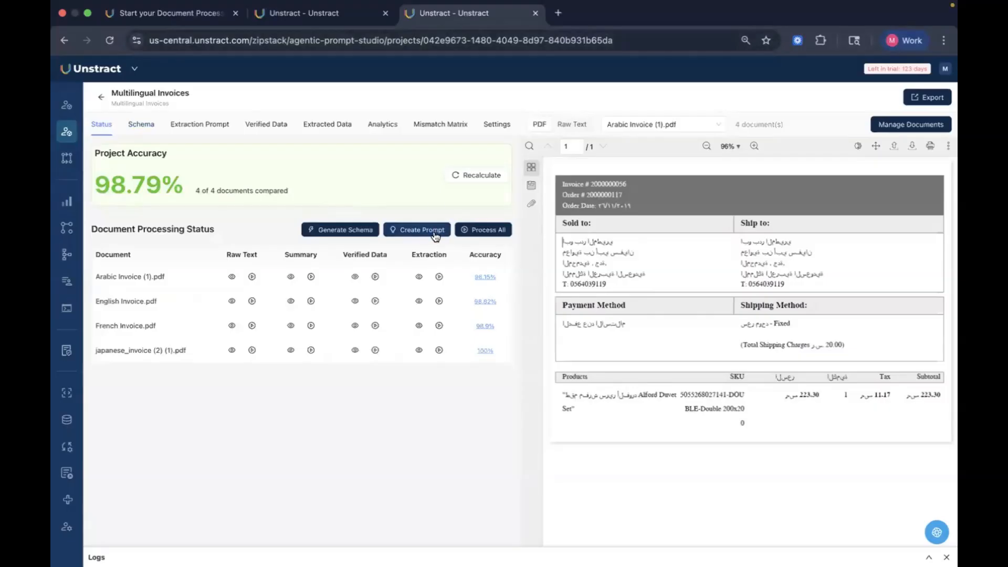
click(288, 12)
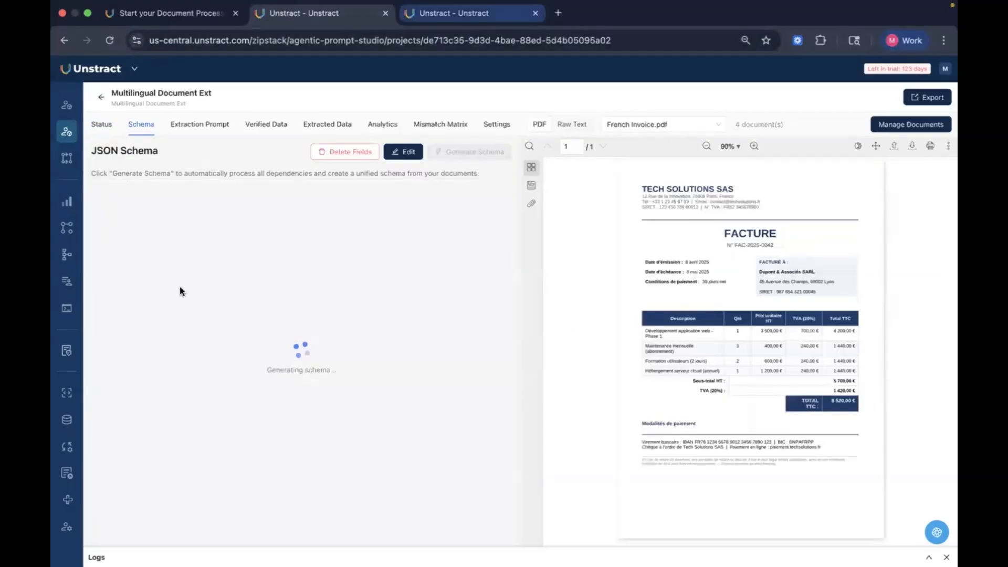
click(452, 15)
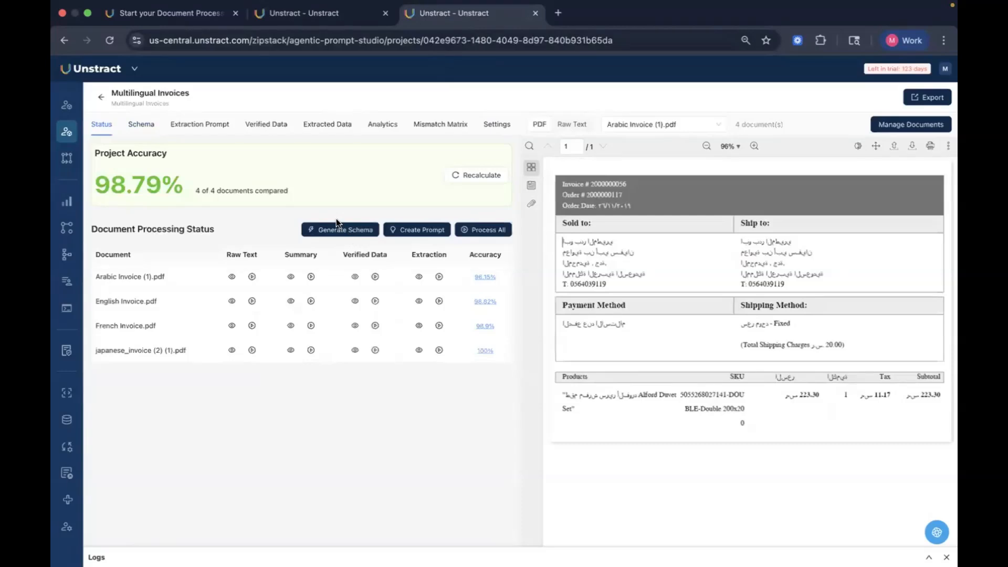
click(193, 133)
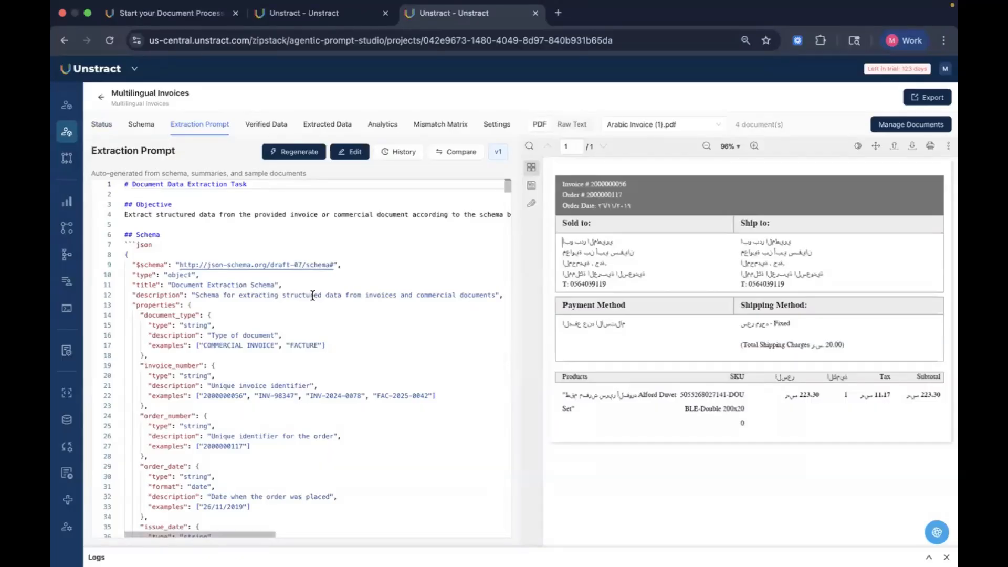
scroll(313, 295, down, 3)
scroll(241, 309, up, 2)
scroll(241, 308, down, 20)
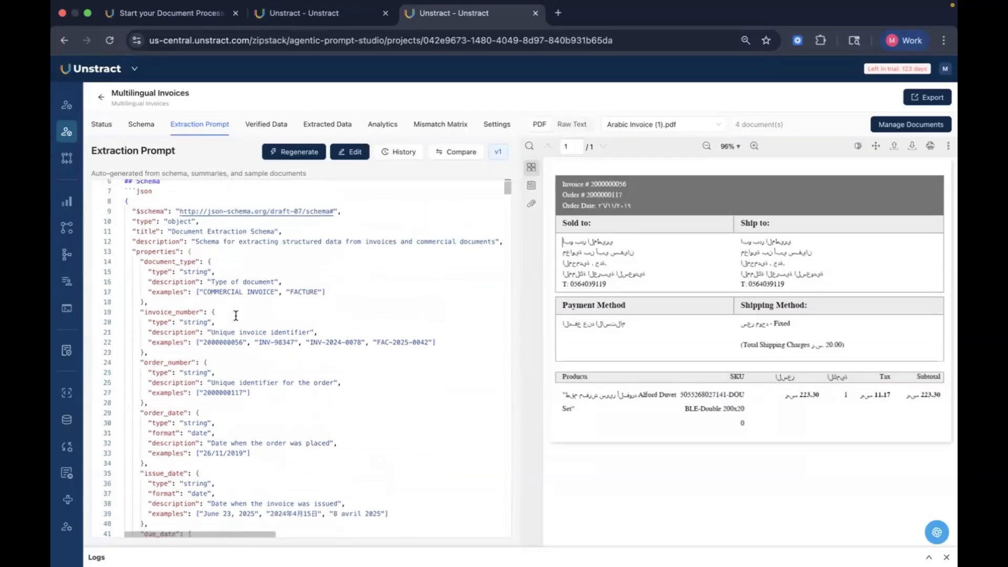
scroll(236, 316, down, 20)
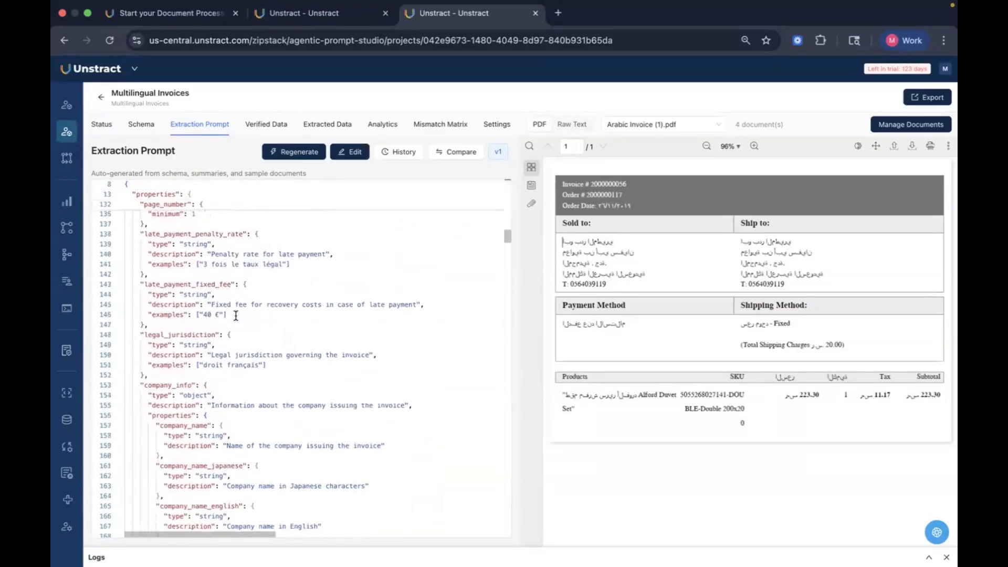
scroll(235, 316, down, 20)
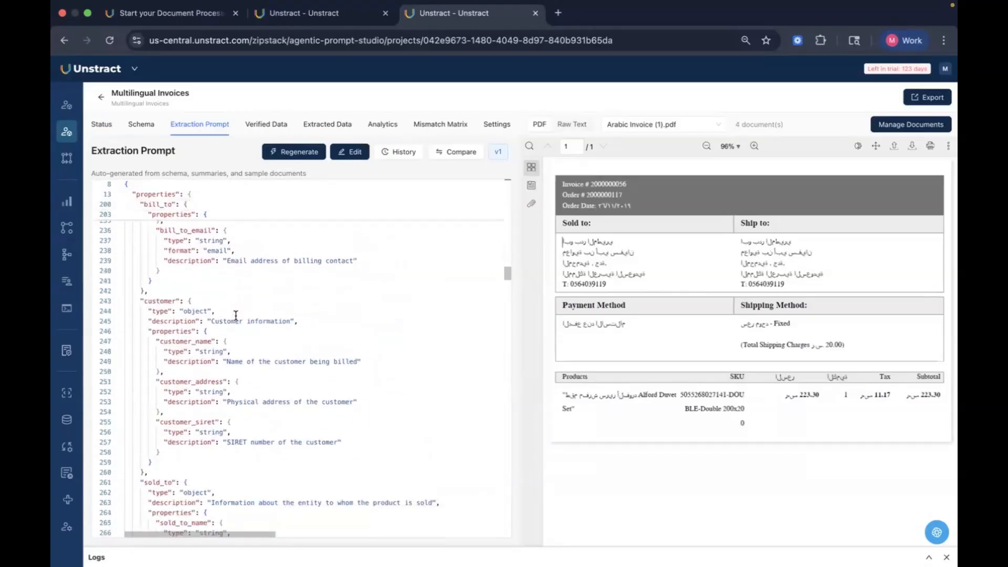
scroll(236, 315, down, 15)
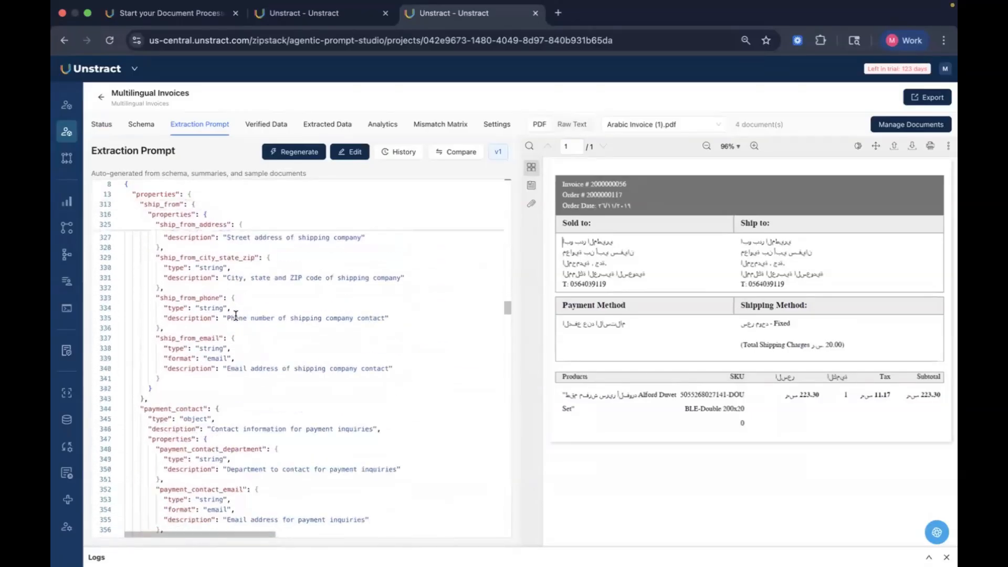
Step: Read the extraction prompt's general guidelines, highlighting the rules on extracting all fields, null for missing fields and exact data types
scroll(235, 315, down, 20)
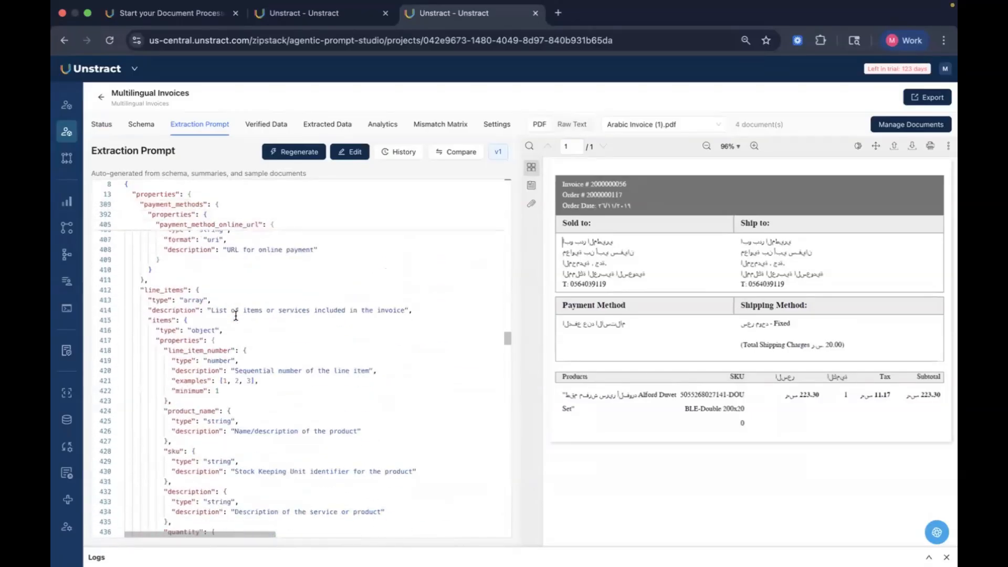
scroll(235, 315, up, 1)
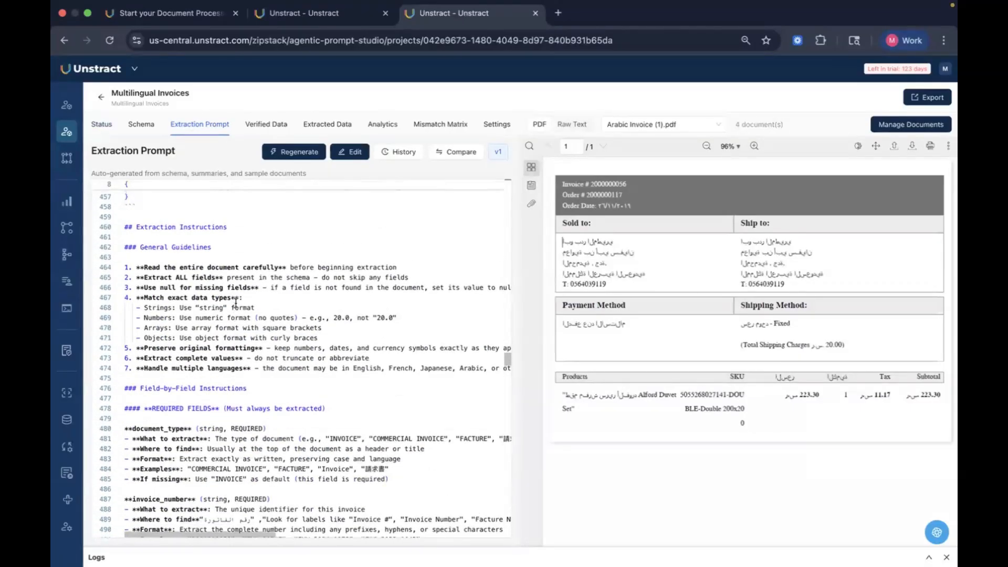
drag(139, 238, 362, 368)
click(361, 368)
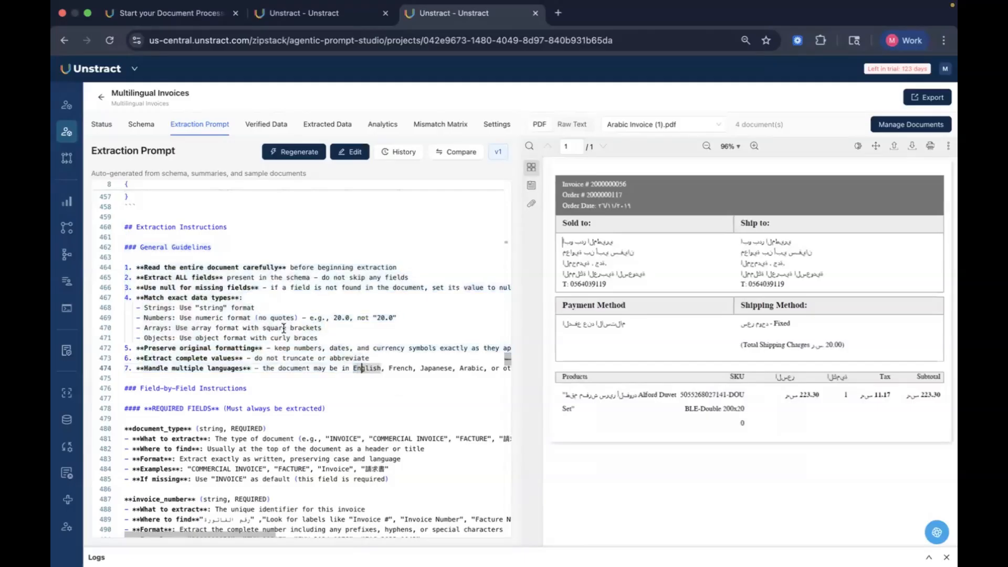
drag(147, 269, 290, 268)
drag(163, 267, 259, 269)
drag(176, 288, 274, 289)
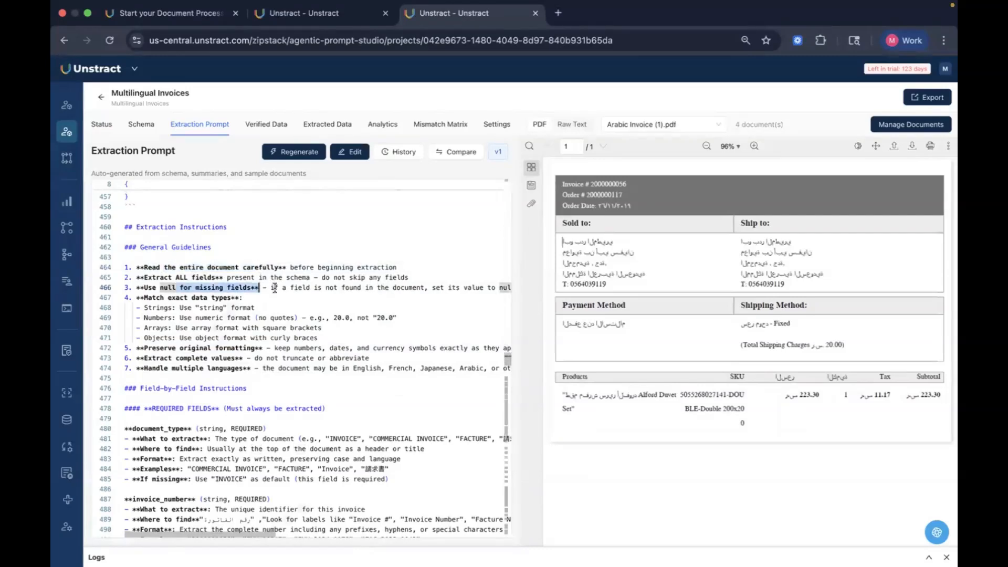
drag(151, 297, 250, 301)
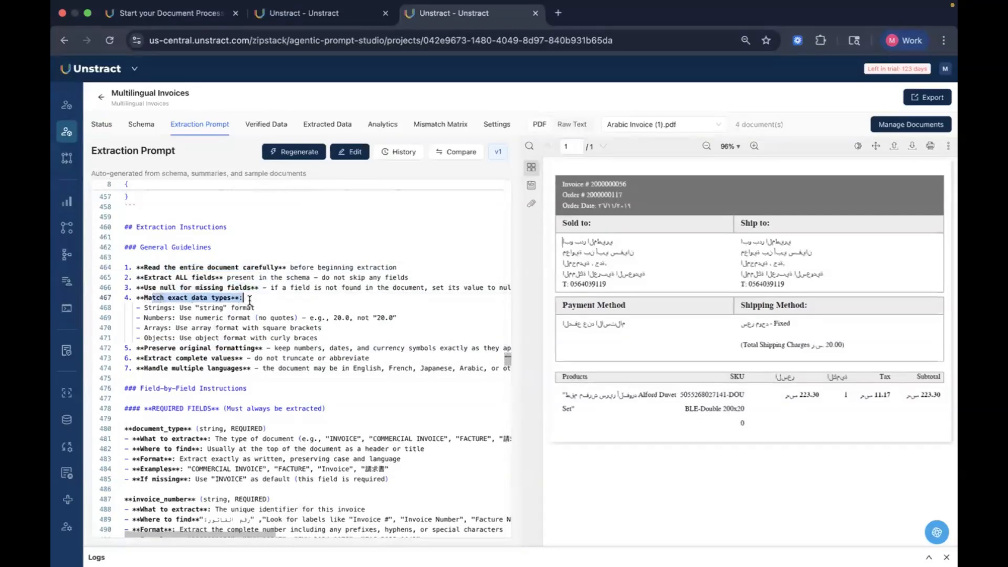
click(274, 301)
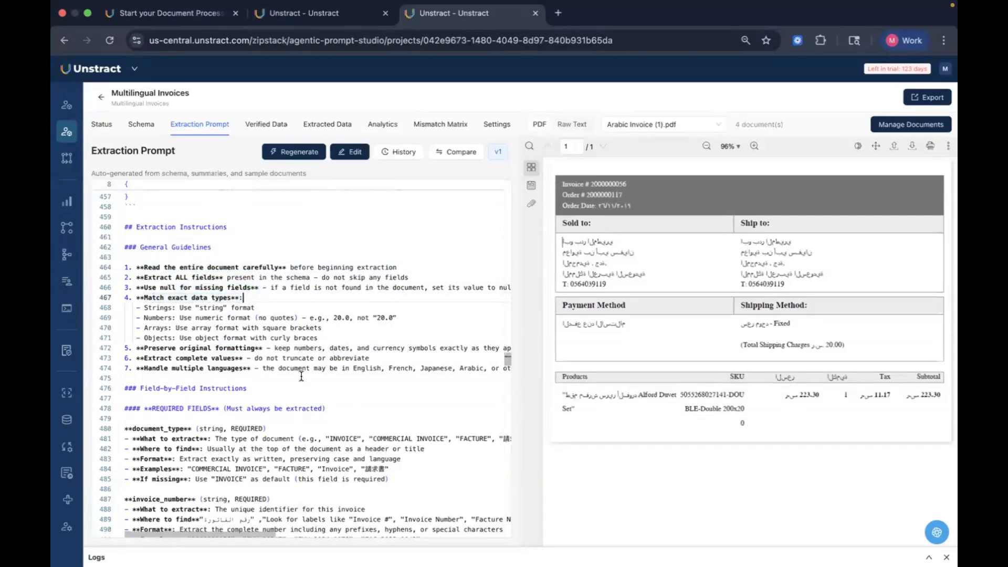
scroll(301, 376, down, 5)
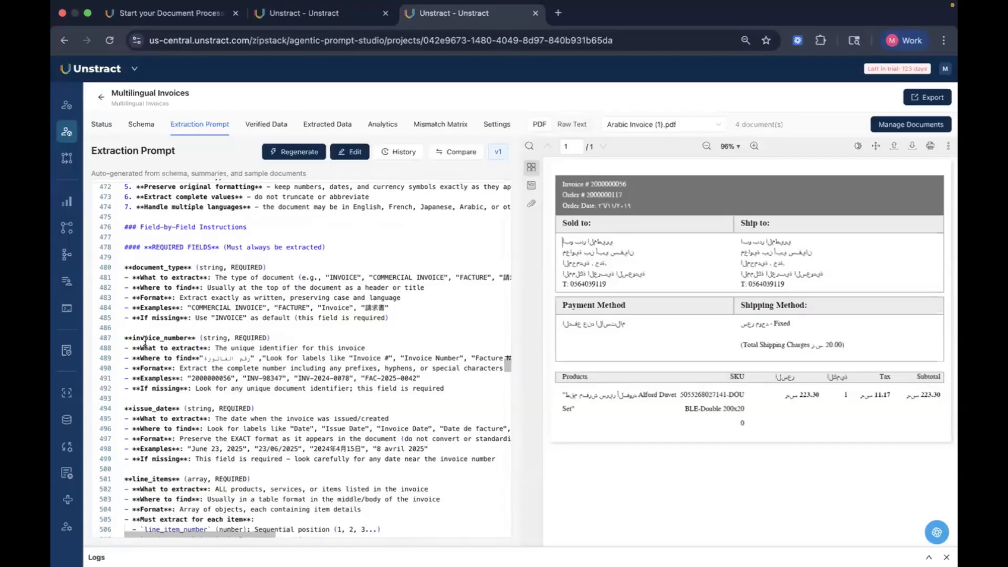
Step: Examine the invoice_number field-by-field instructions, highlighting what to extract, where to find it, its format and the if-missing rule
drag(143, 339, 269, 339)
scroll(268, 331, down, 2)
click(263, 325)
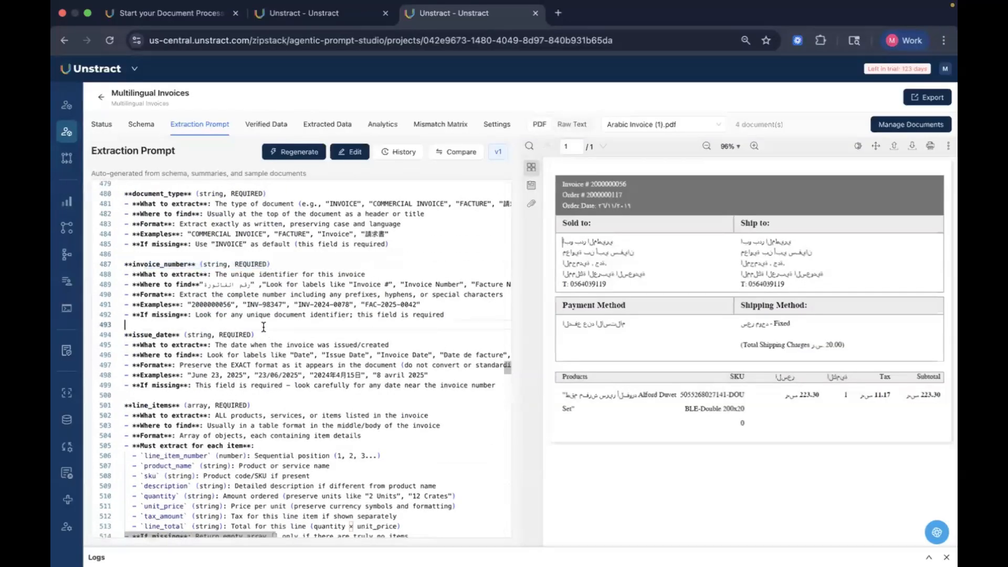
double_click(235, 263)
double_click(285, 295)
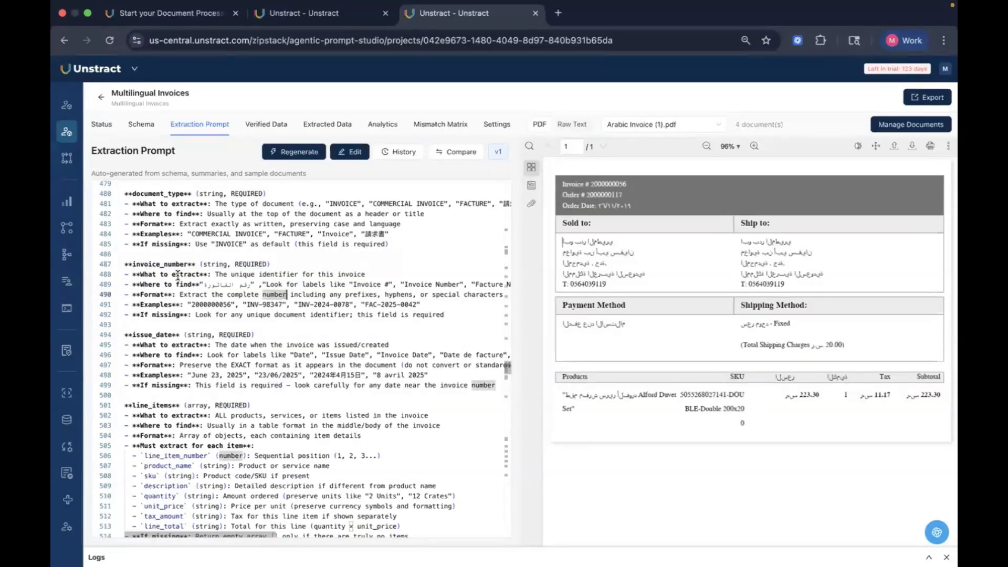
drag(149, 274, 373, 274)
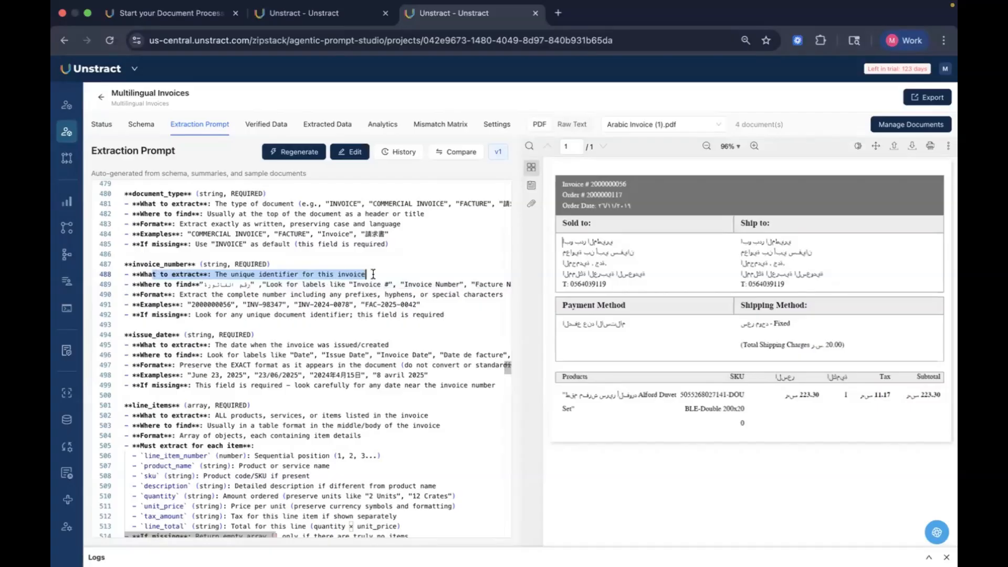
drag(142, 284, 477, 284)
click(432, 312)
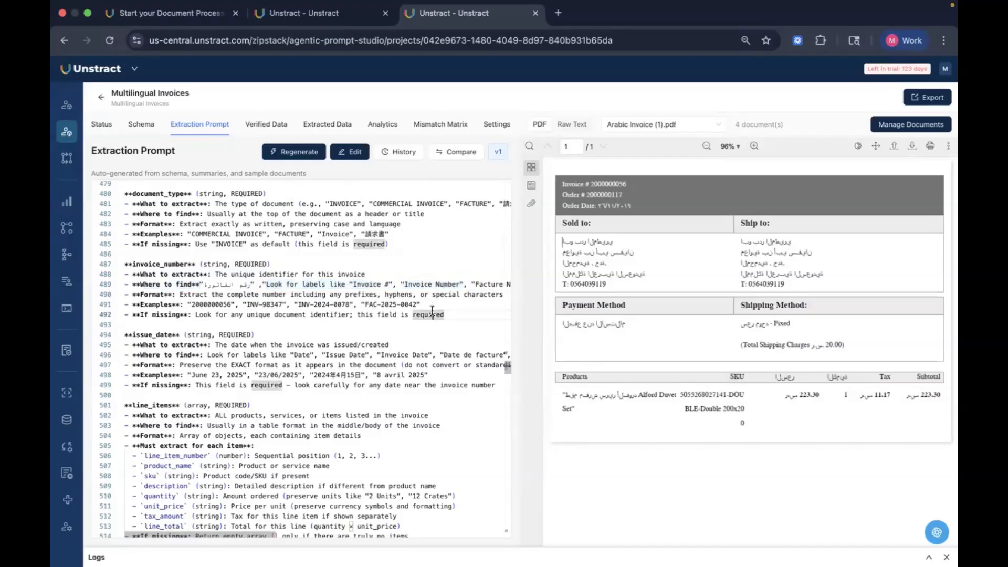
scroll(431, 312, right, 2)
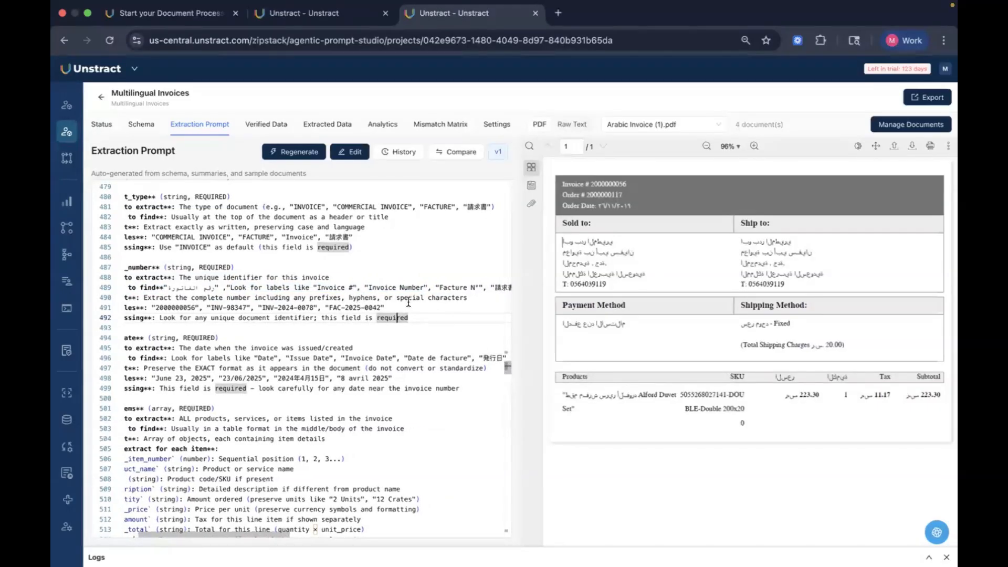
scroll(409, 302, right, 3)
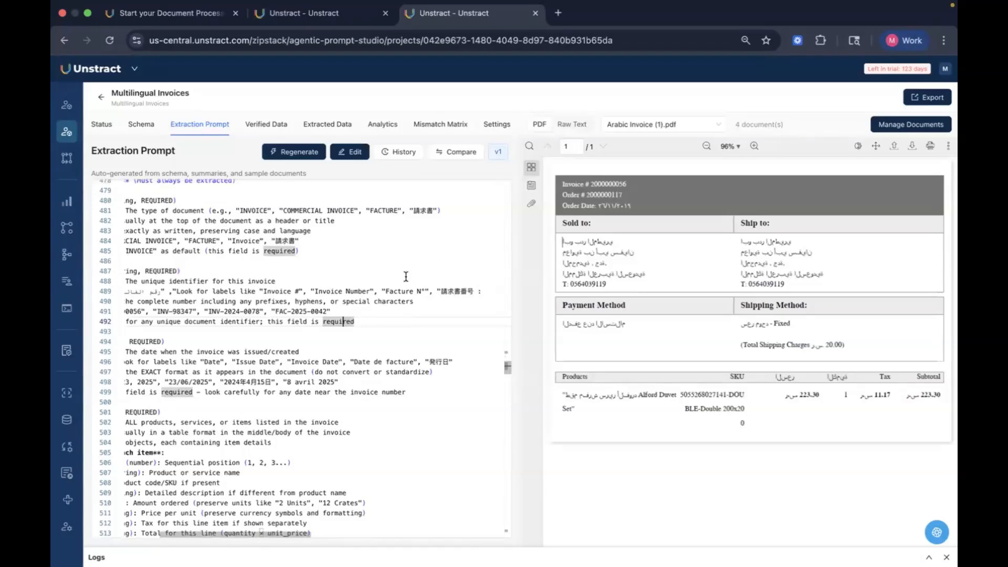
scroll(380, 305, left, 5)
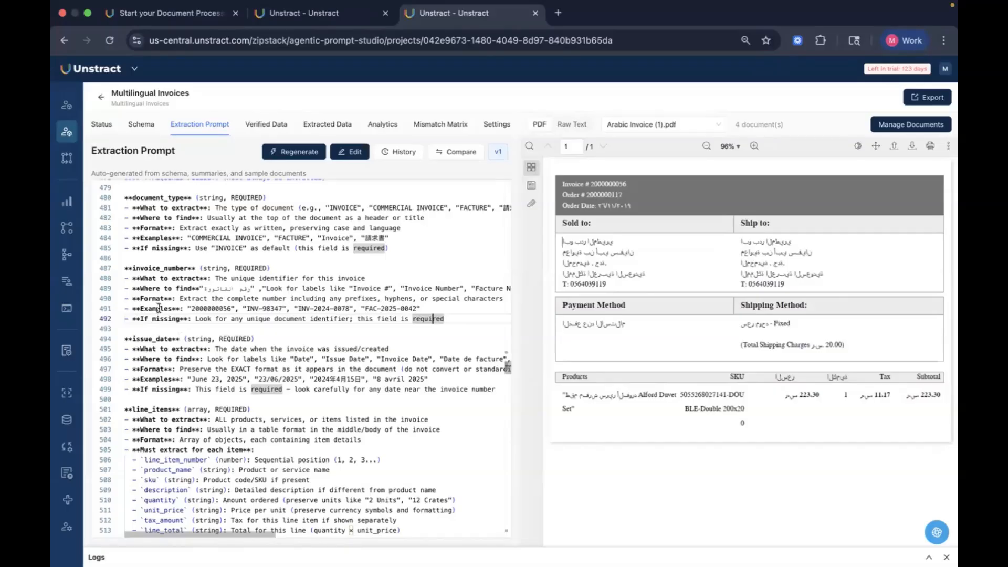
drag(132, 298, 398, 300)
click(398, 300)
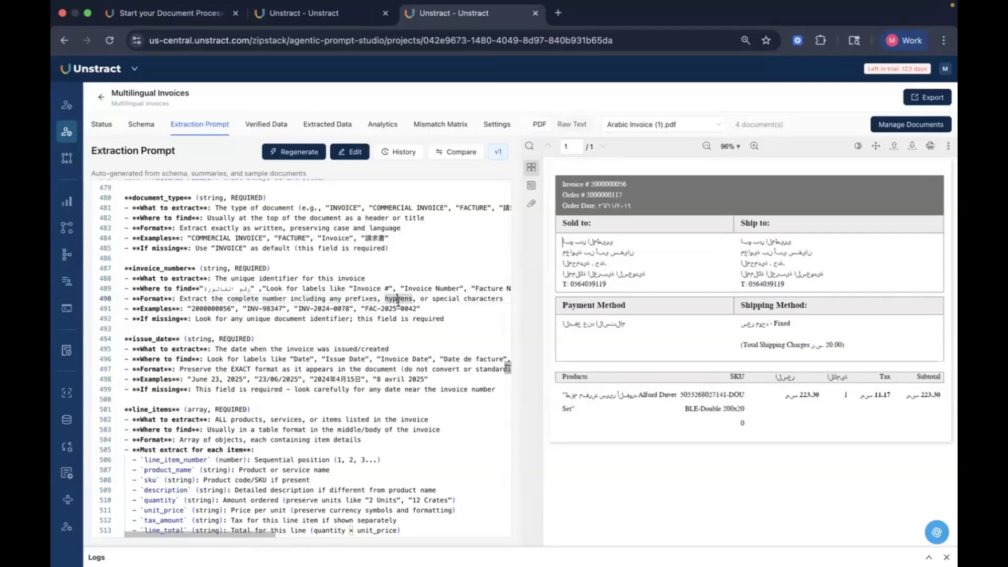
scroll(398, 300, right, 1)
scroll(438, 300, left, 1)
drag(192, 318, 461, 330)
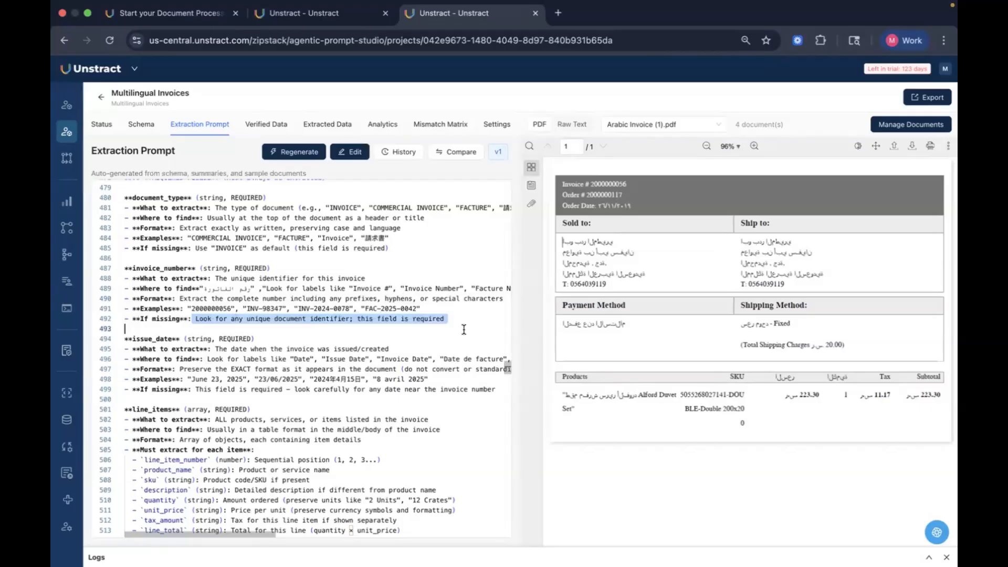
click(463, 330)
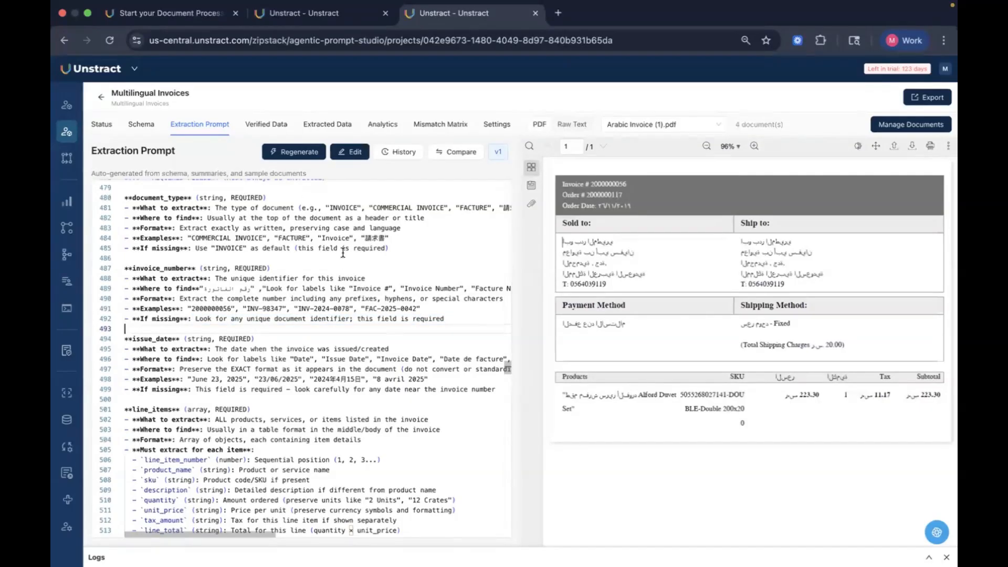
Step: Scroll through the optional field instructions for document identifiers, dates, payment terms, shipping, currency and amounts
scroll(343, 253, down, 5)
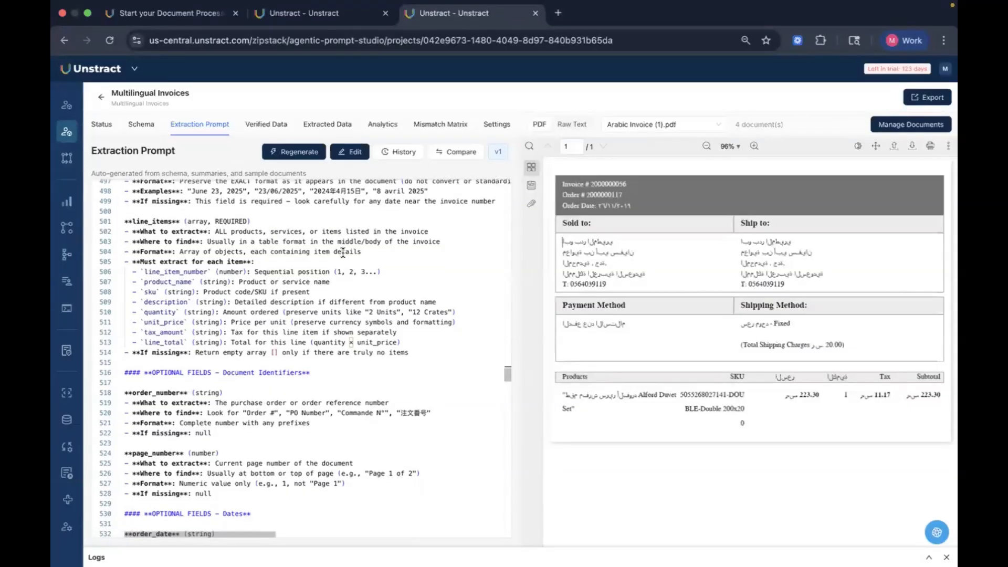
scroll(343, 253, down, 5)
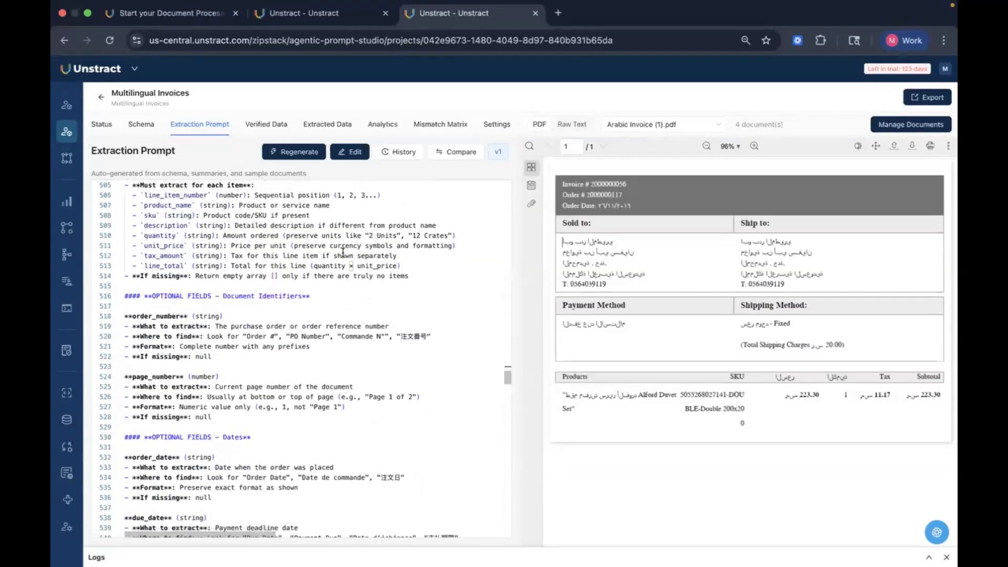
scroll(343, 253, down, 4)
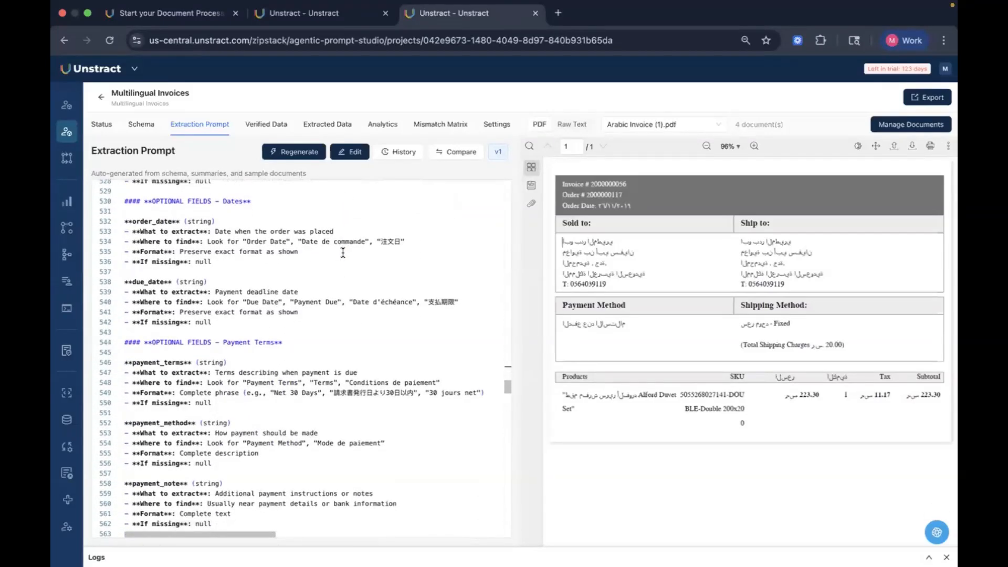
scroll(343, 253, down, 2)
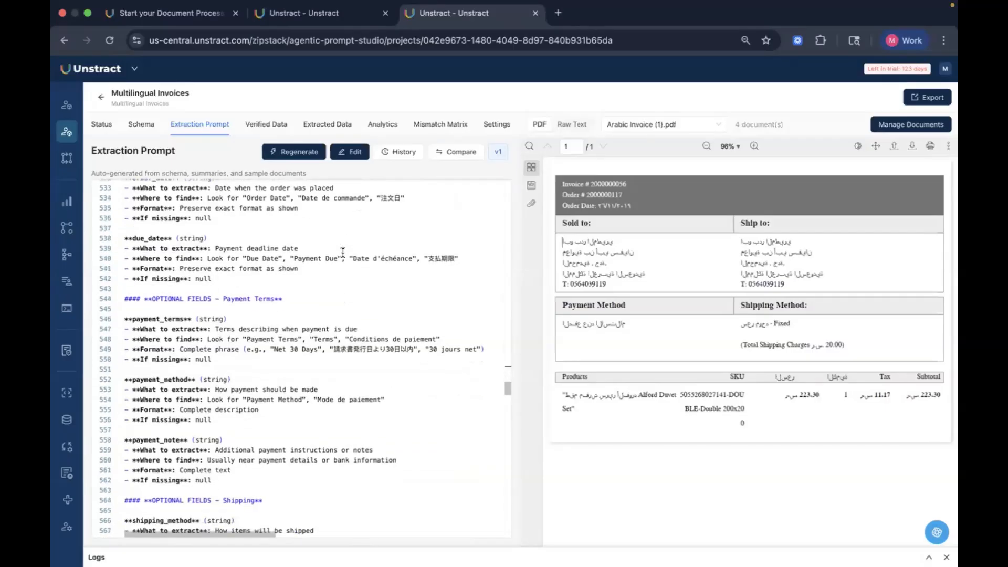
scroll(343, 253, down, 3)
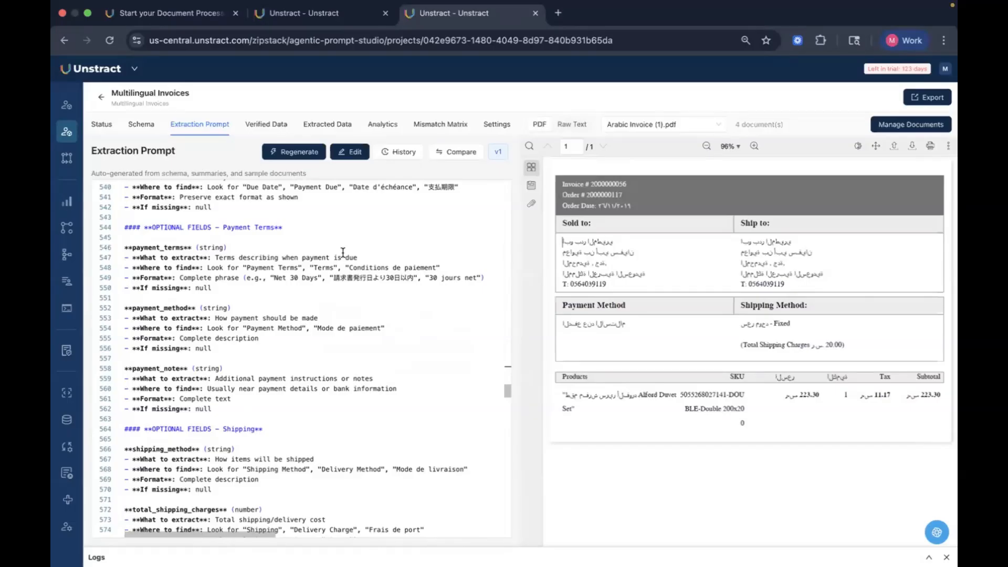
scroll(343, 252, down, 5)
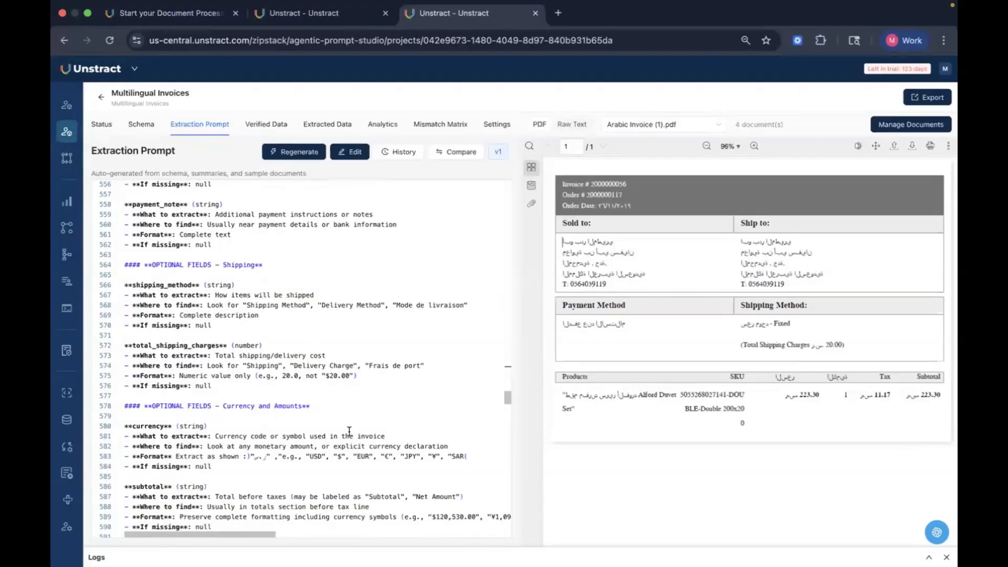
scroll(349, 431, down, 10)
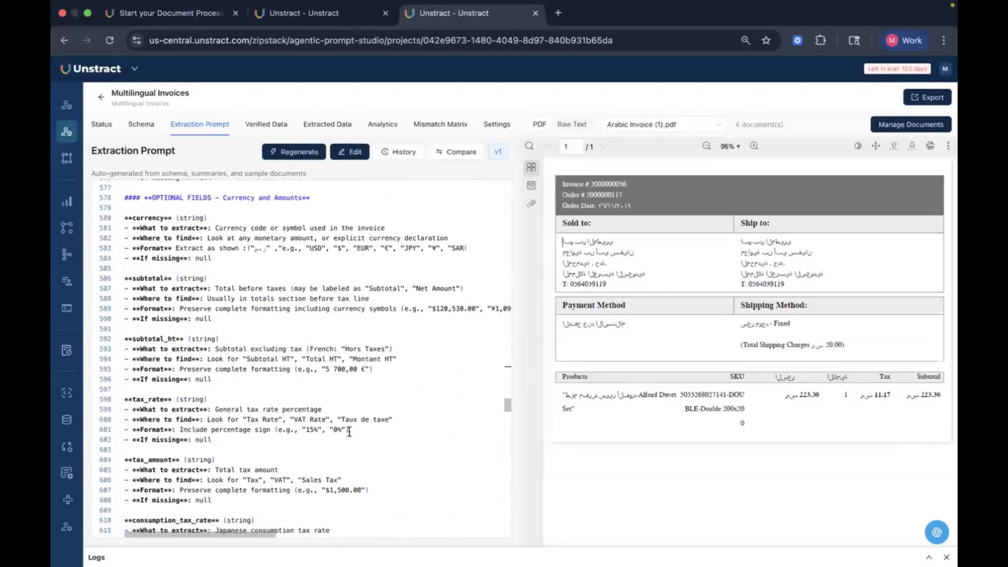
scroll(349, 431, down, 1)
scroll(349, 431, up, 4)
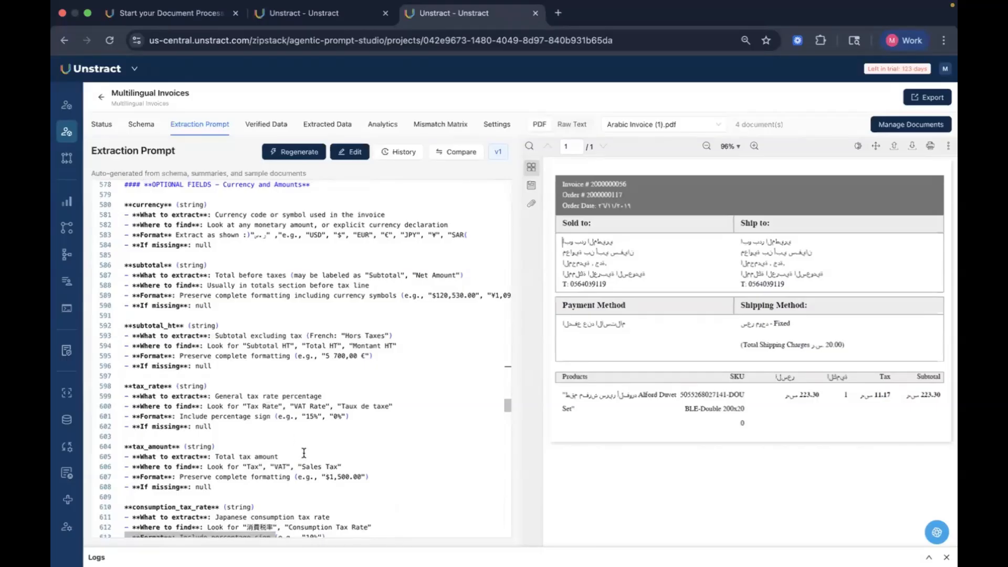
Step: Open the extraction prompt for editing and scroll through its examples, important rules, validation checklist and object instructions
click(351, 153)
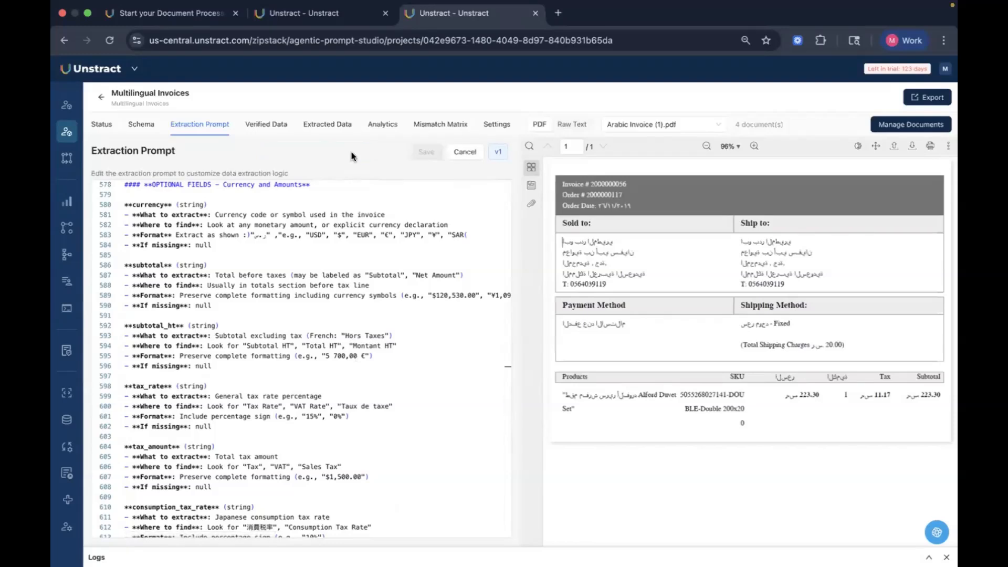
scroll(257, 241, up, 2)
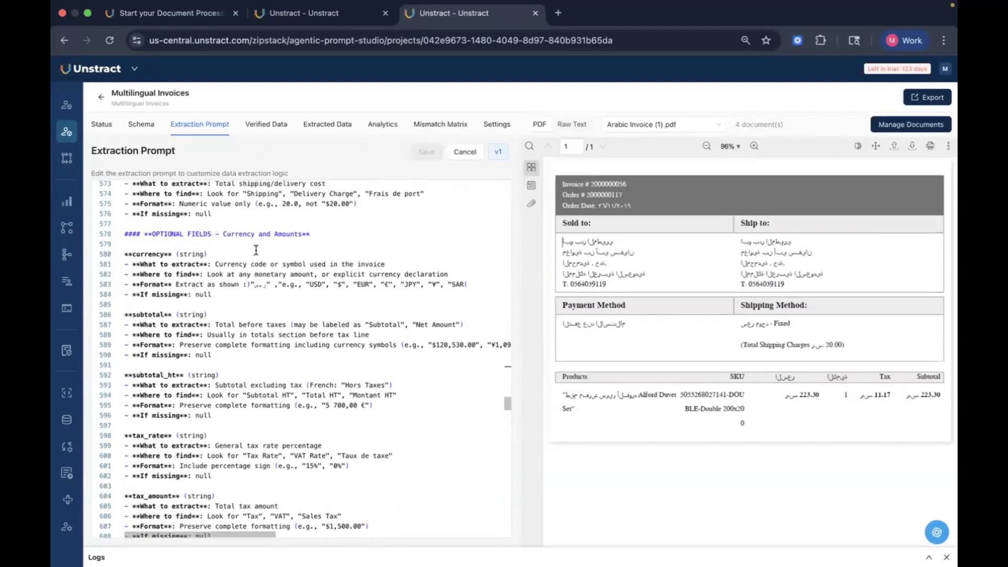
scroll(256, 250, down, 20)
scroll(257, 249, down, 20)
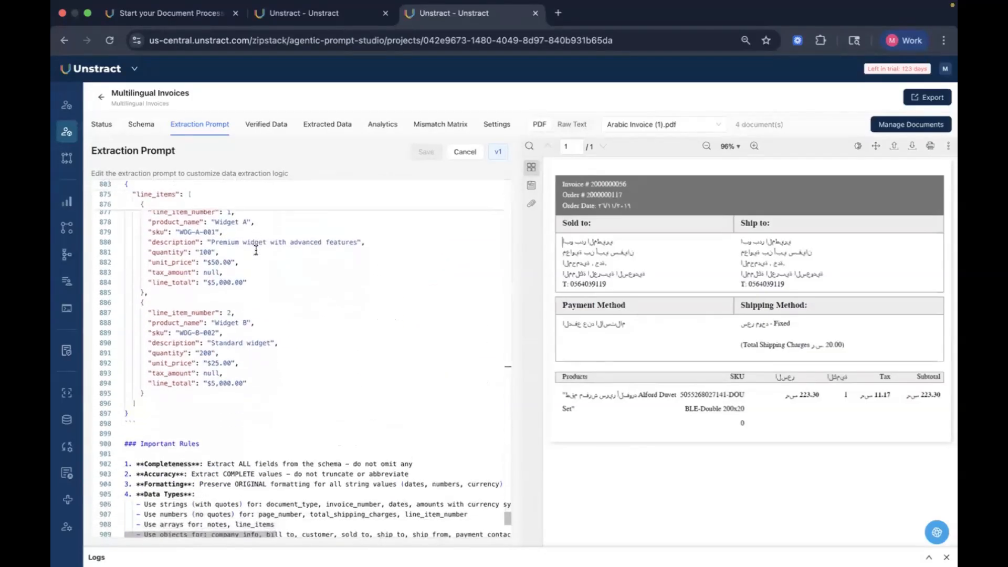
scroll(256, 250, down, 6)
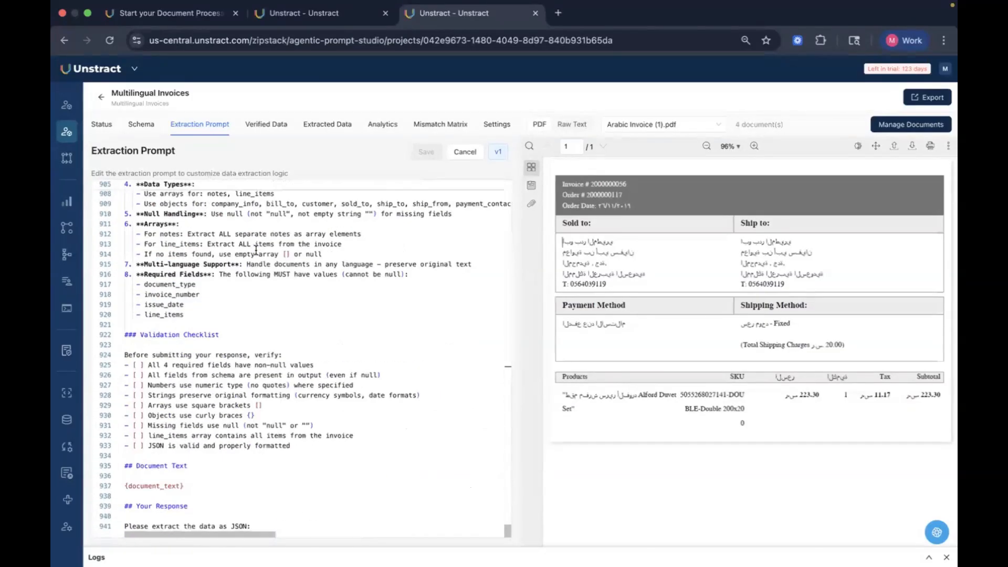
scroll(256, 250, up, 20)
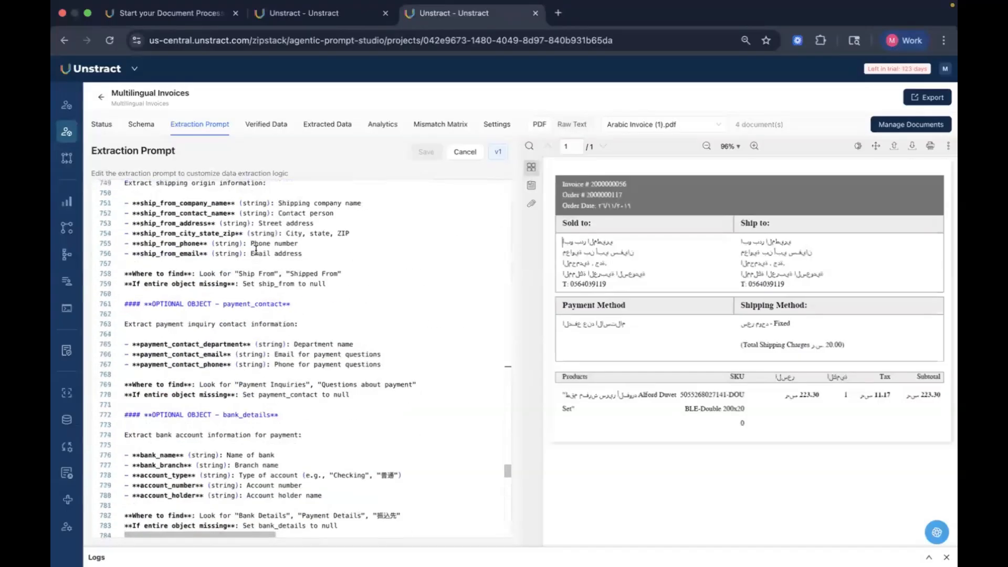
scroll(256, 250, up, 10)
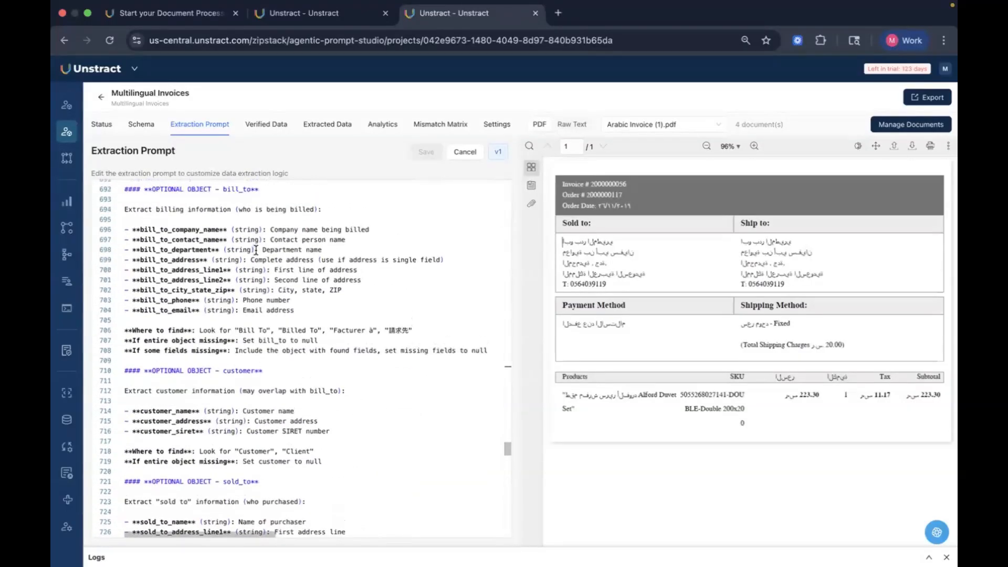
scroll(256, 250, up, 5)
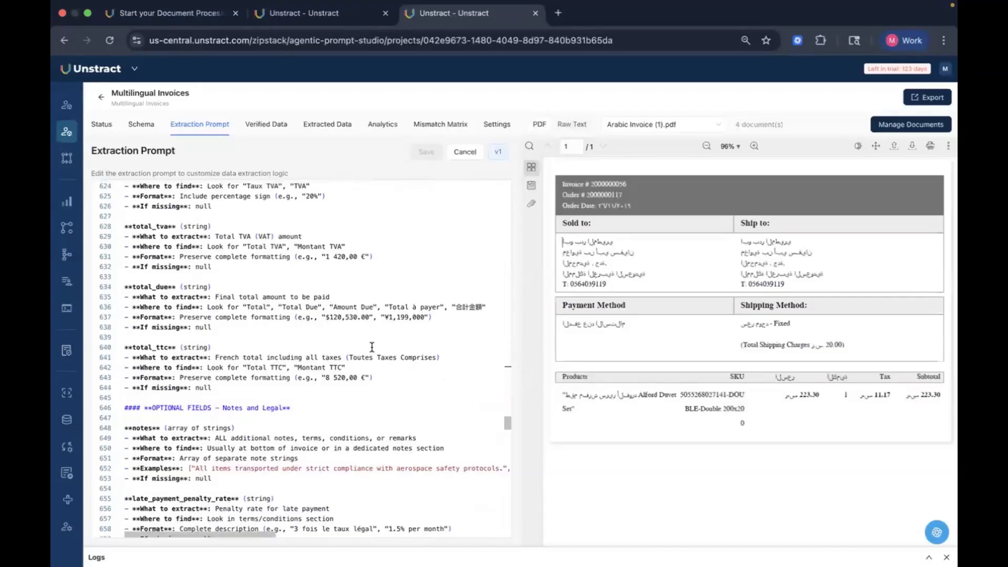
scroll(337, 341, up, 2)
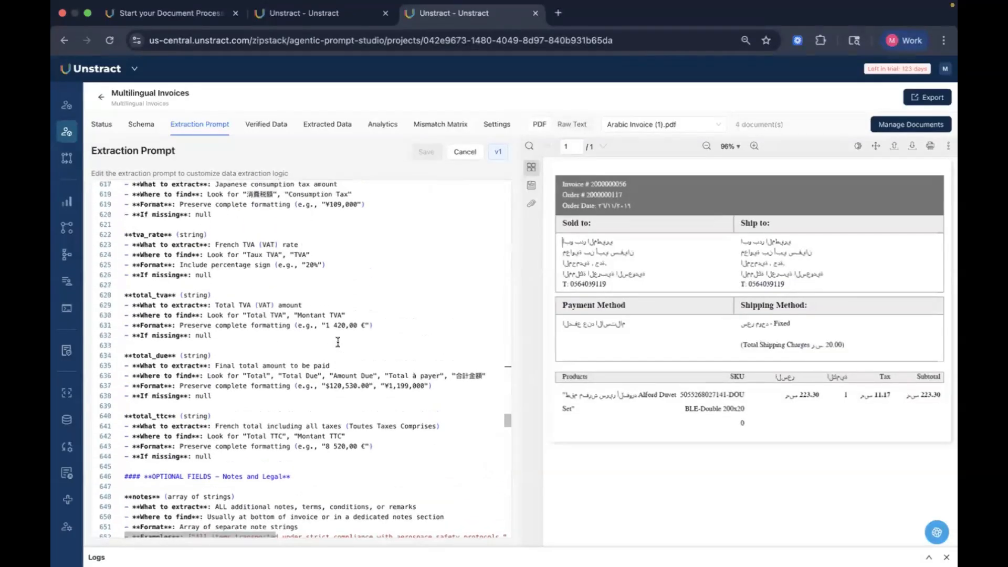
scroll(337, 342, up, 15)
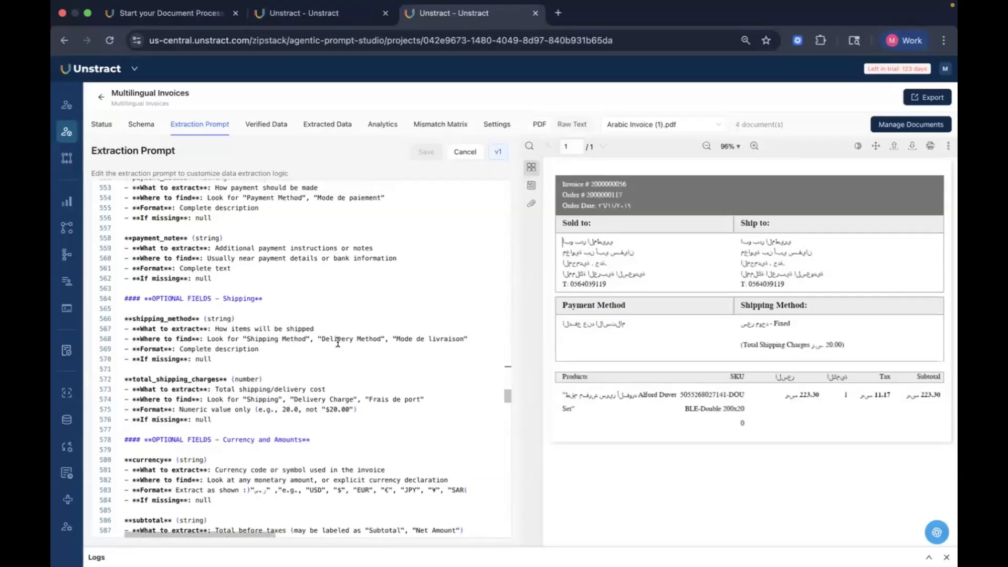
scroll(288, 321, up, 2)
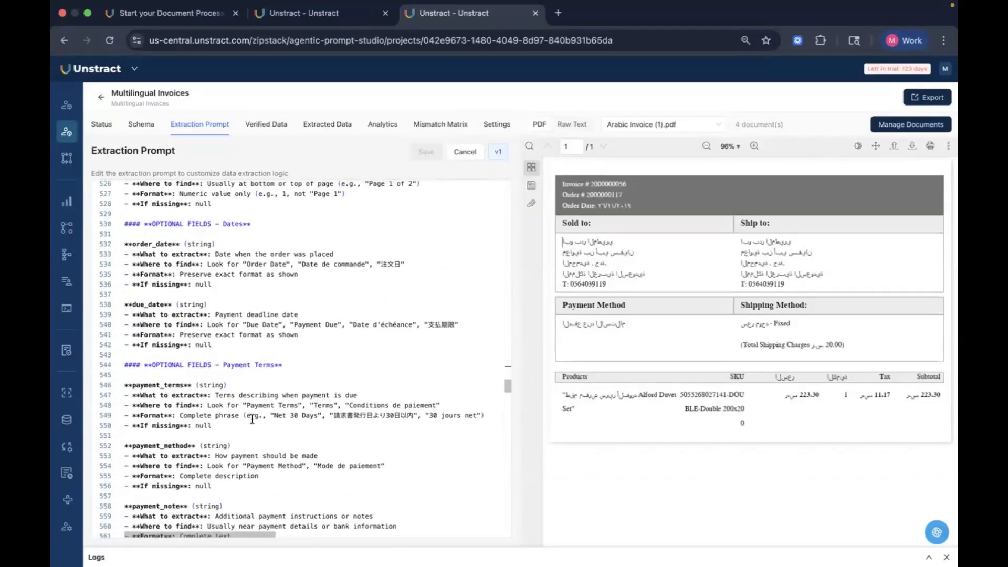
Step: Delete the Japanese example phrase from the payment_terms format line of the extraction prompt
drag(330, 416, 417, 420)
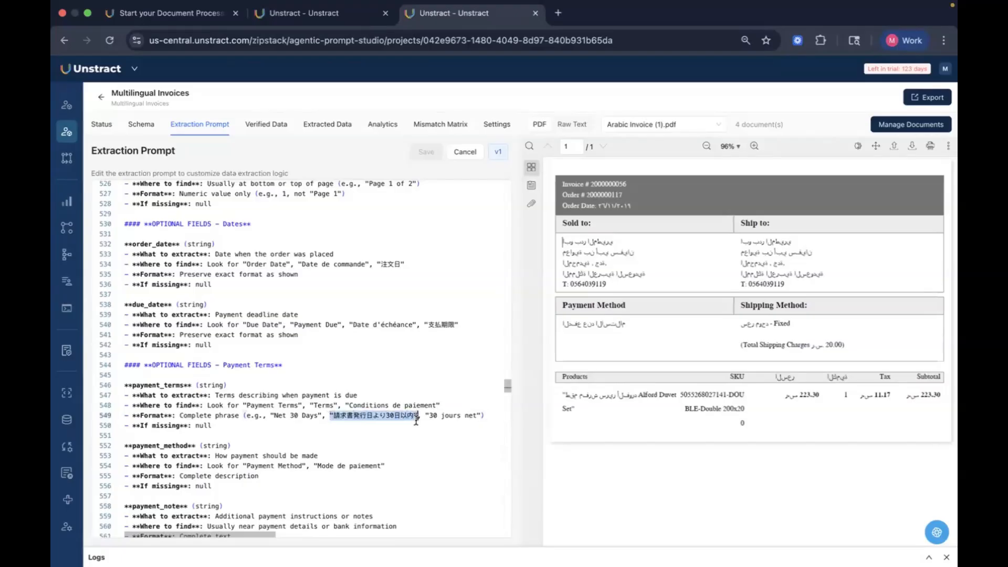
key(BackSpace)
key(BackSpace)
key(BackSpace)
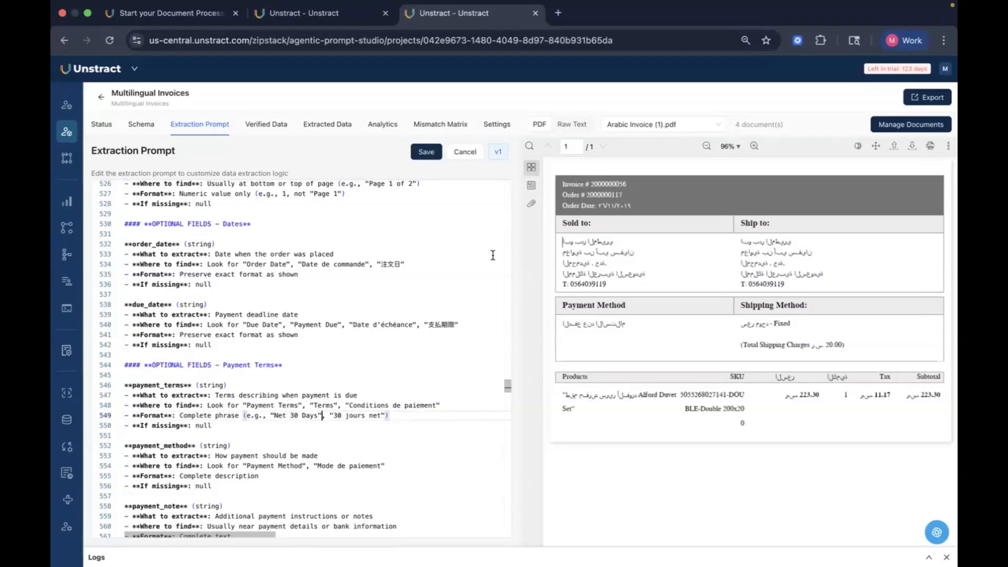
Step: Save the edited prompt as a new version with short description and long description both set to v2
click(421, 153)
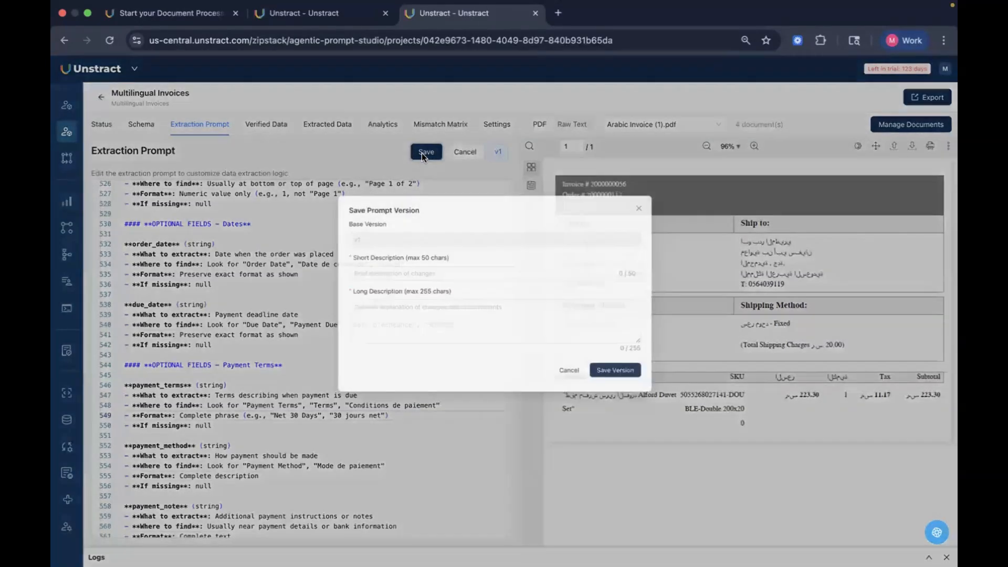
click(425, 288)
text(v2)
click(433, 333)
text(v)
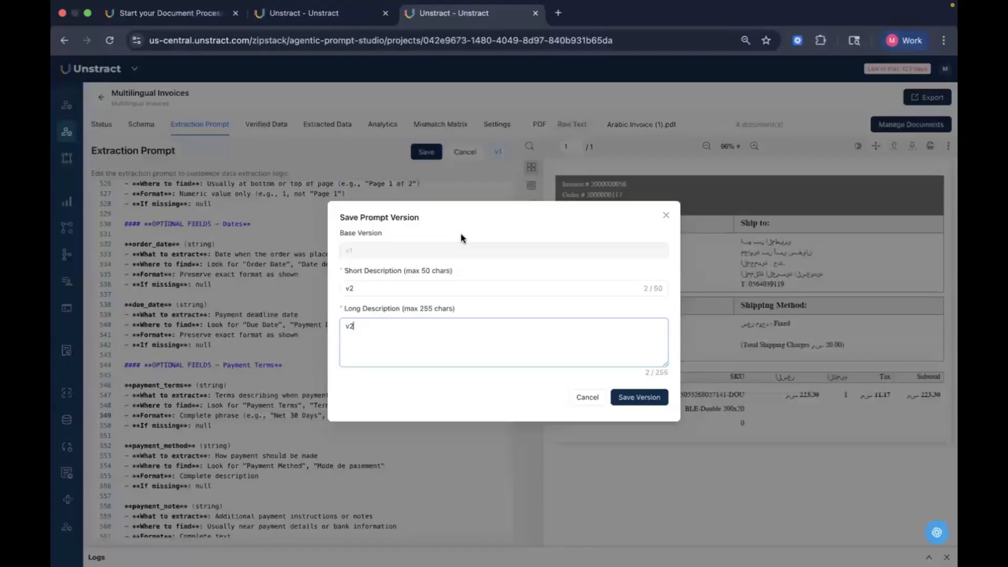
click(652, 397)
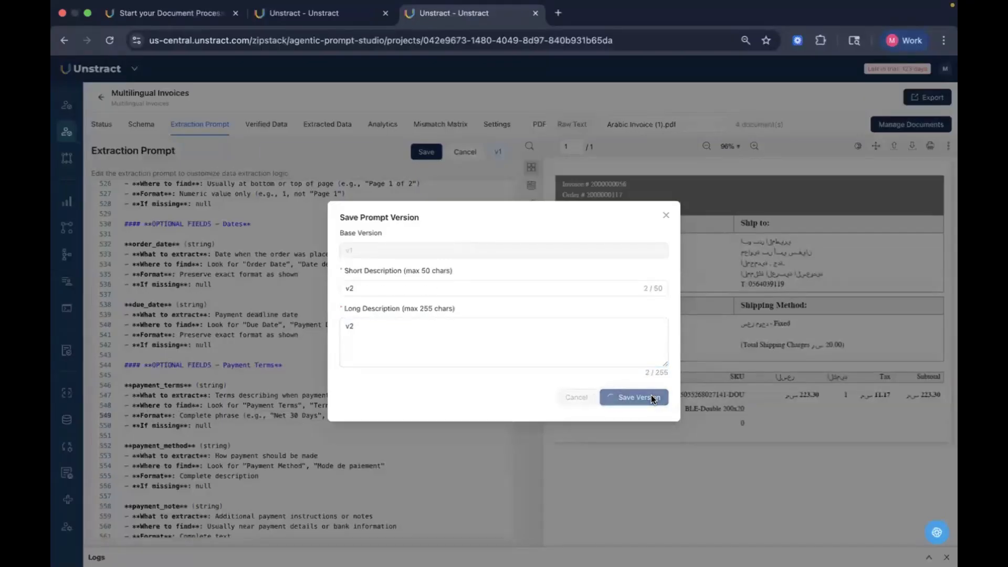
click(665, 216)
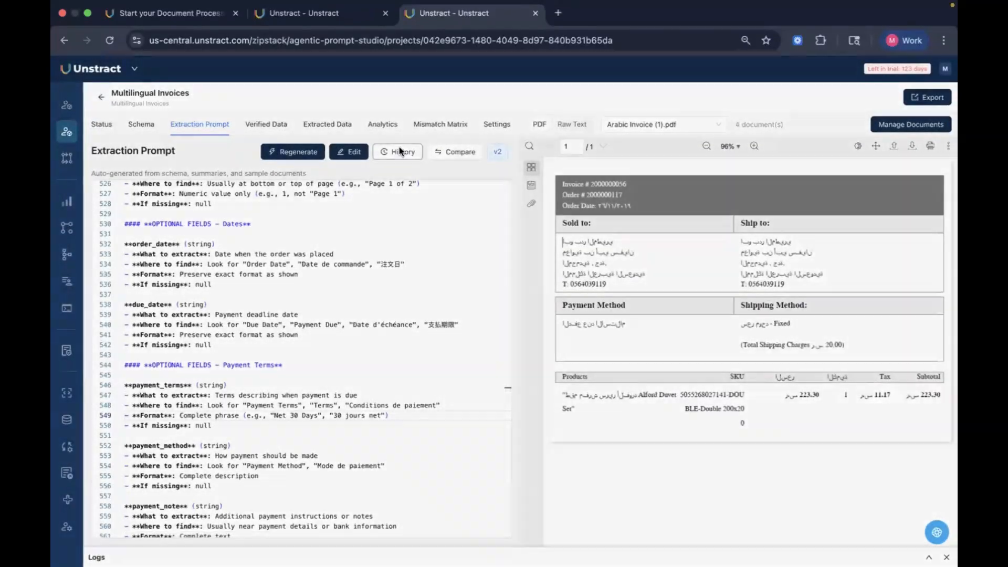
Step: Check the prompt version history and open a comparison of version v1 against v2
click(399, 152)
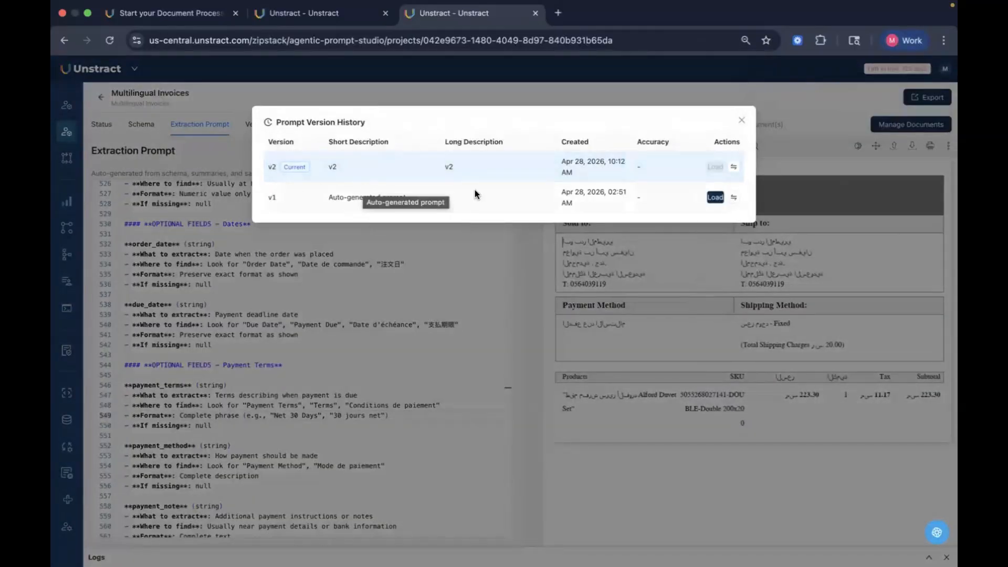
click(741, 119)
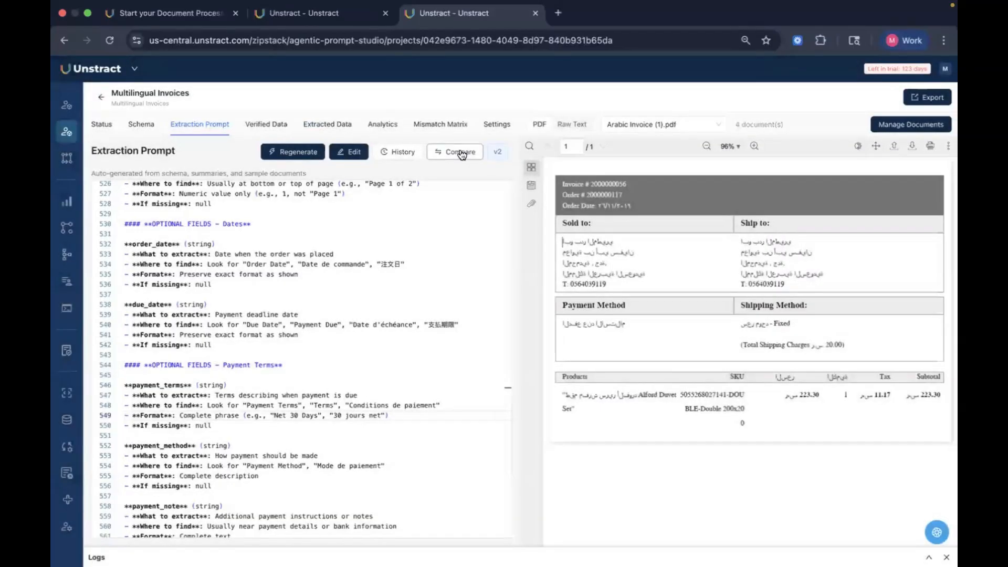
click(462, 152)
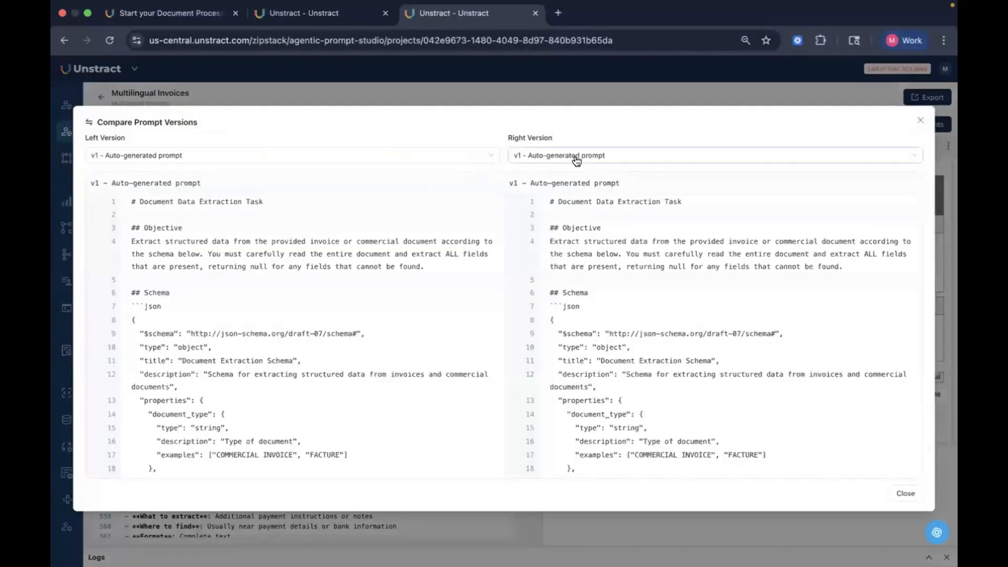
click(576, 160)
click(575, 172)
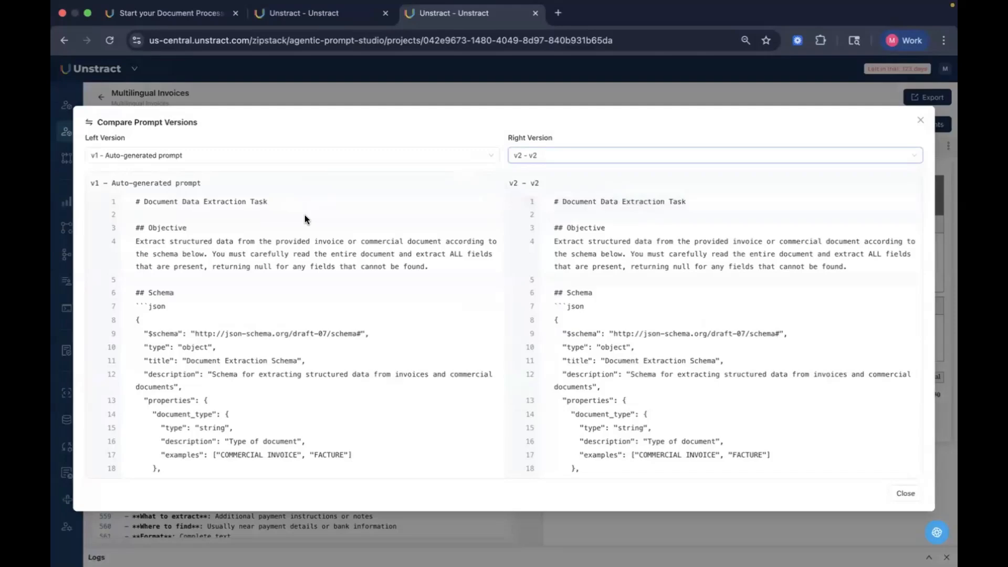
Step: Scroll the version comparison down to the changed payment_terms format line, then close the comparison
scroll(676, 279, down, 10)
scroll(677, 279, down, 20)
scroll(676, 282, down, 20)
scroll(676, 282, down, 20)
scroll(676, 278, down, 10)
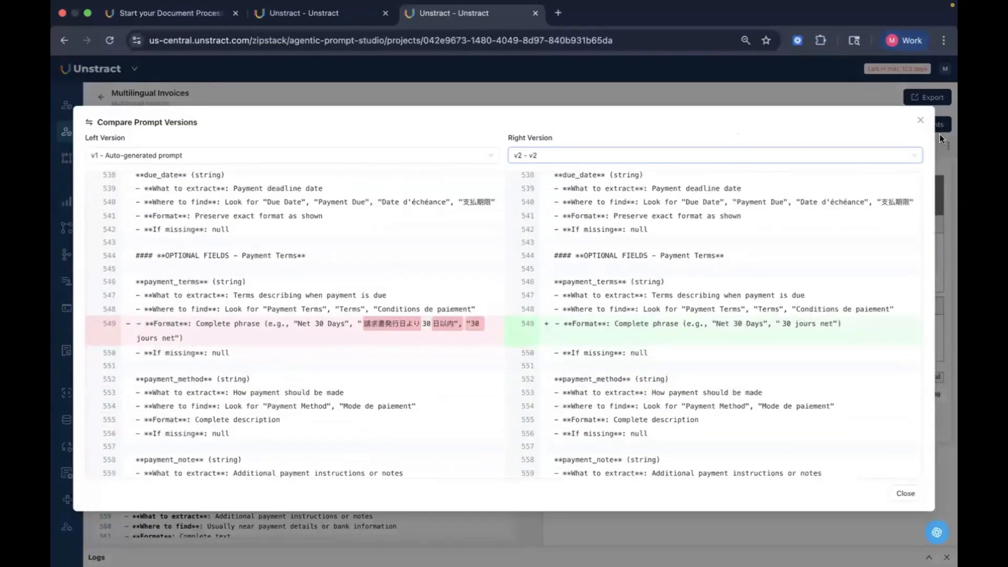
click(922, 121)
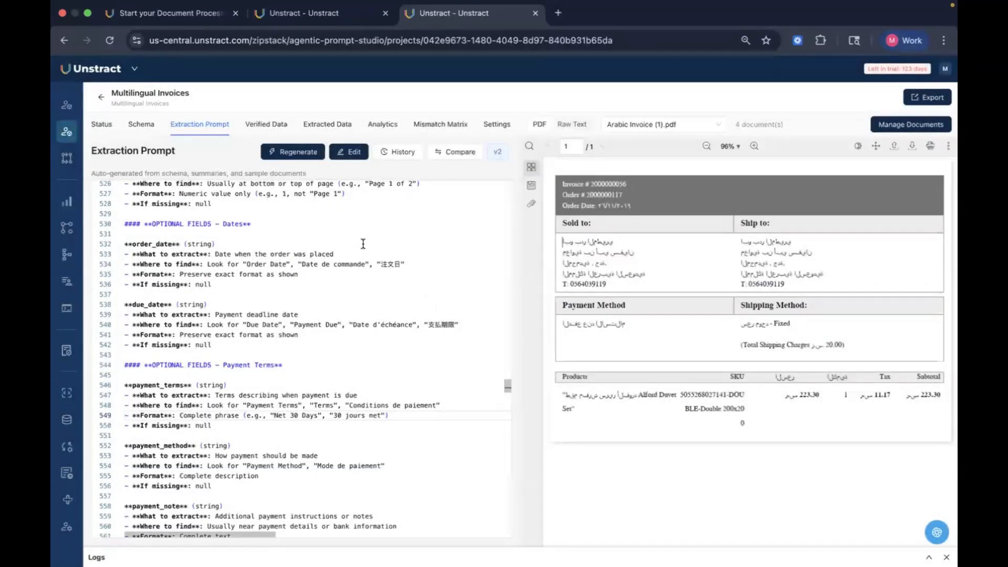
Step: Scroll through the remaining sections of the v2 extraction prompt and view the project's accuracy status
scroll(363, 243, down, 15)
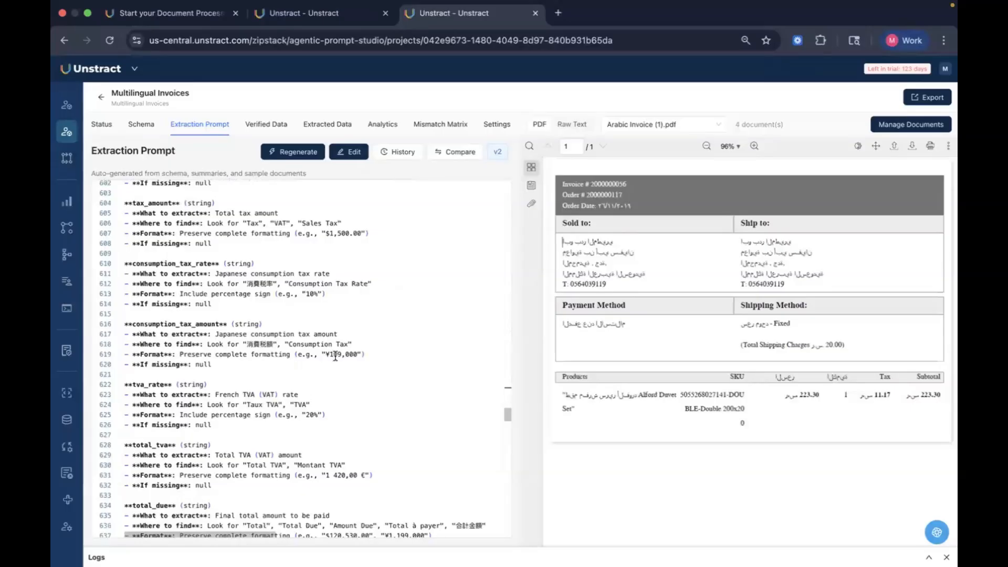
scroll(335, 356, down, 20)
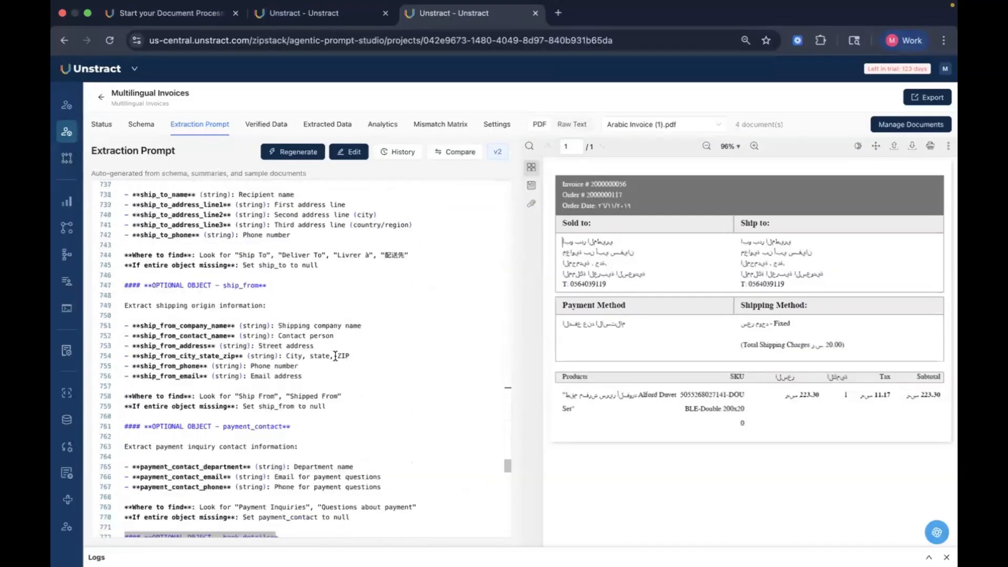
scroll(335, 356, down, 2)
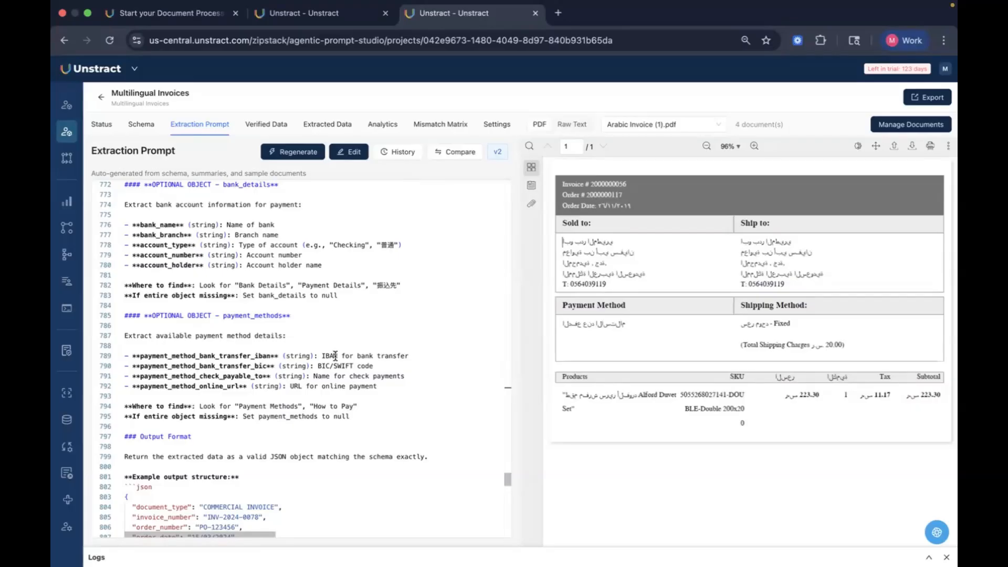
scroll(339, 336, up, 20)
scroll(339, 336, up, 20)
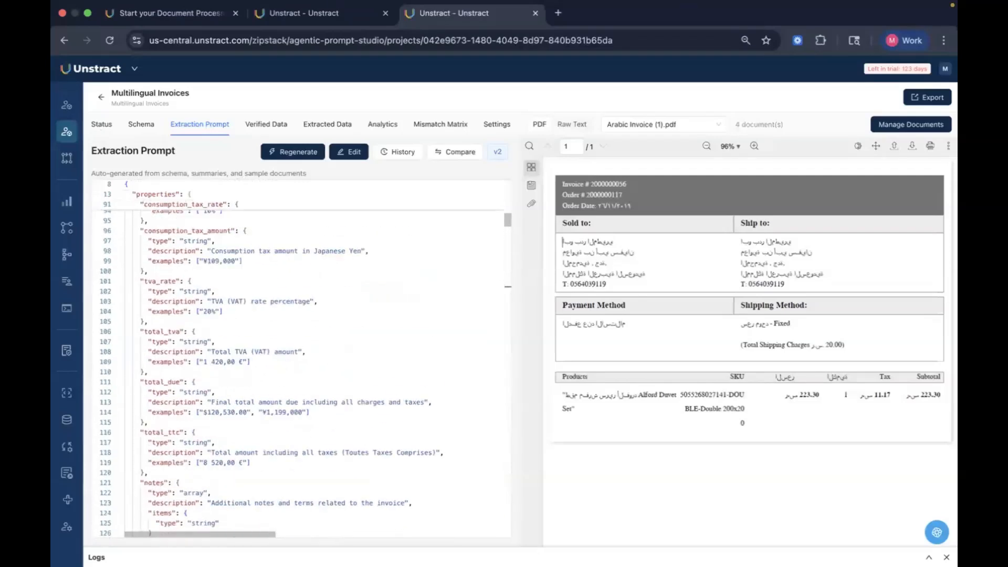
click(102, 132)
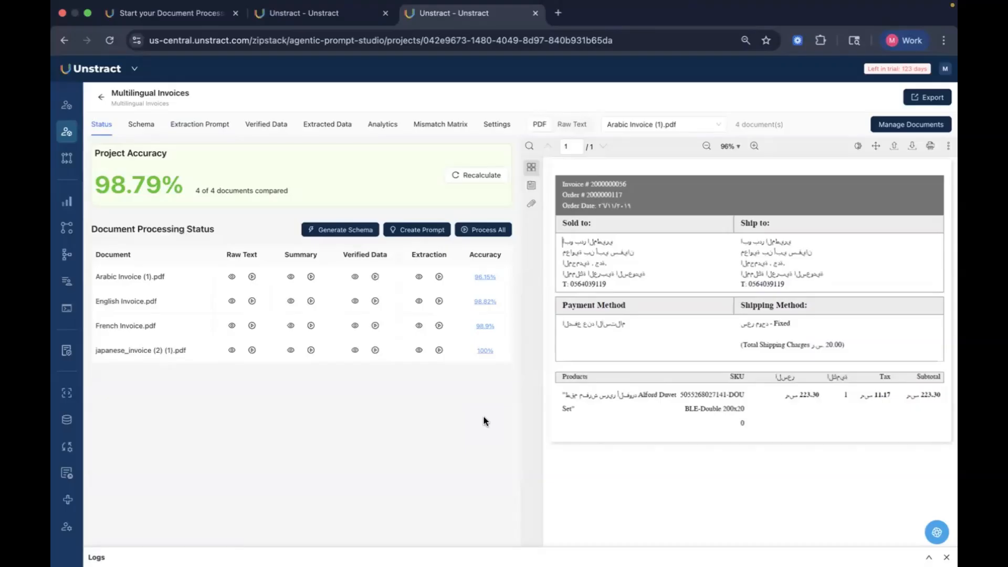
Step: Switch to the Multilingual Document Ext project tab and scroll through its JSON schema
click(329, 15)
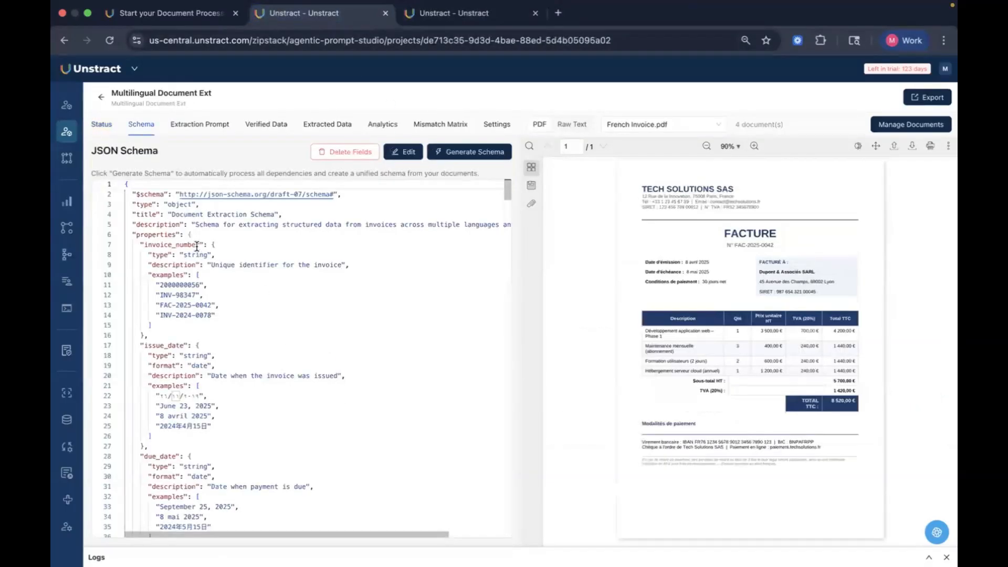
scroll(310, 387, down, 5)
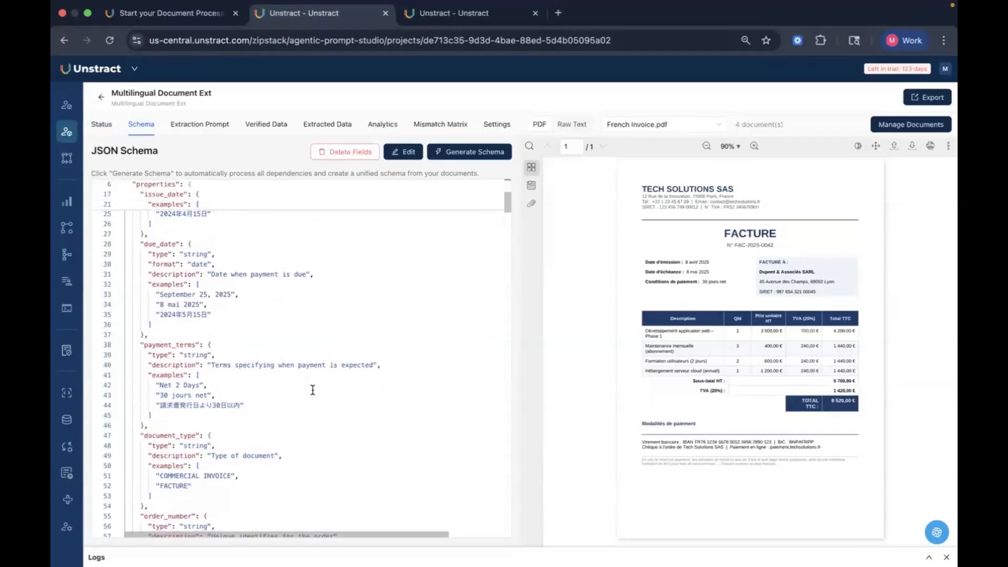
scroll(313, 390, up, 5)
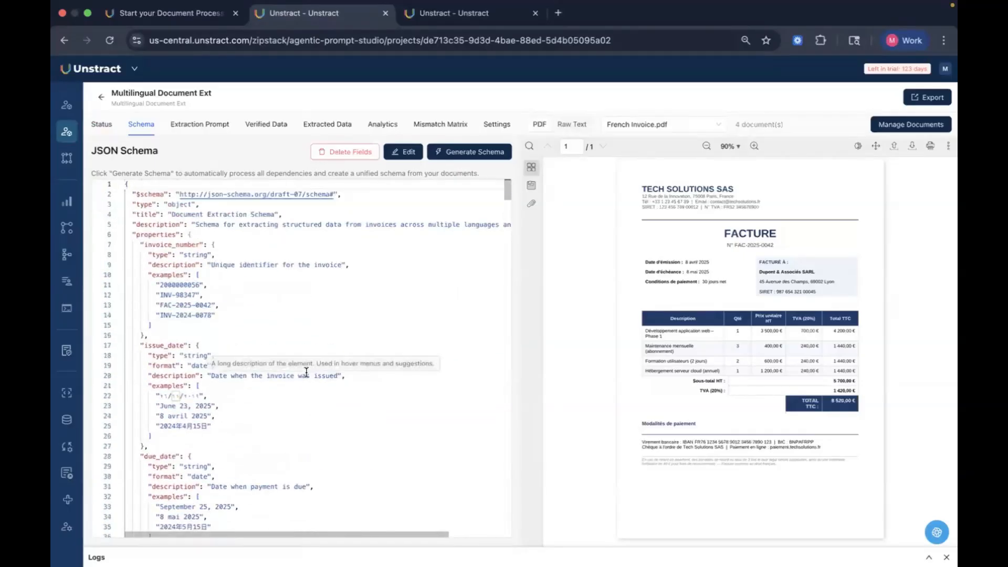
scroll(306, 372, down, 3)
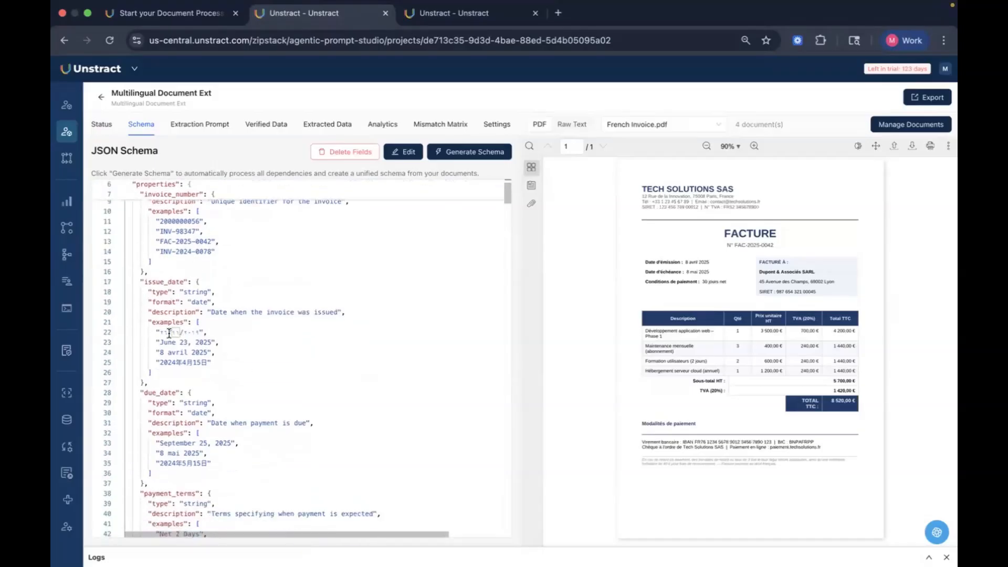
Step: Generate an extraction prompt for the Multilingual Document Ext project using the sonnet-4.5 LLM connector
click(103, 126)
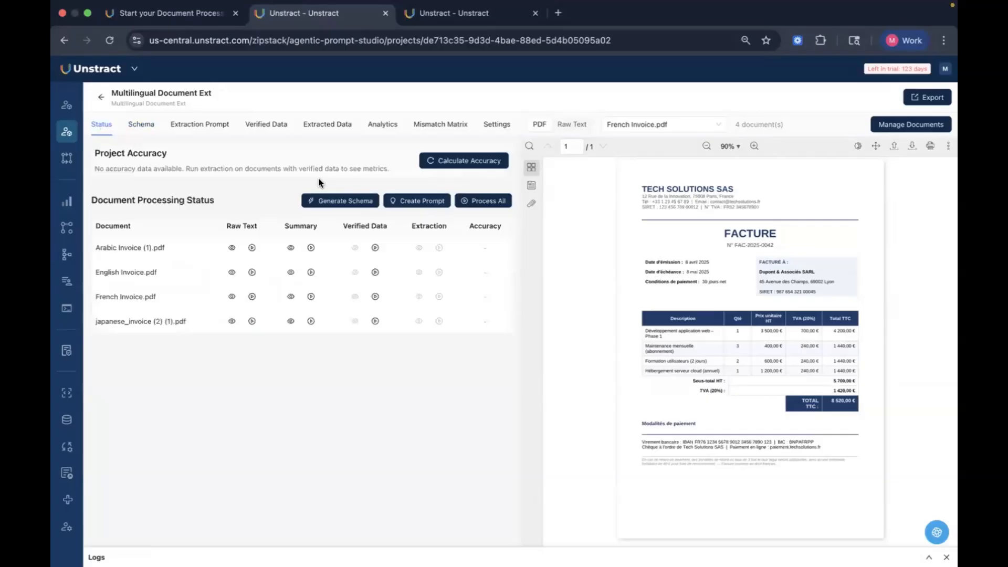
click(410, 202)
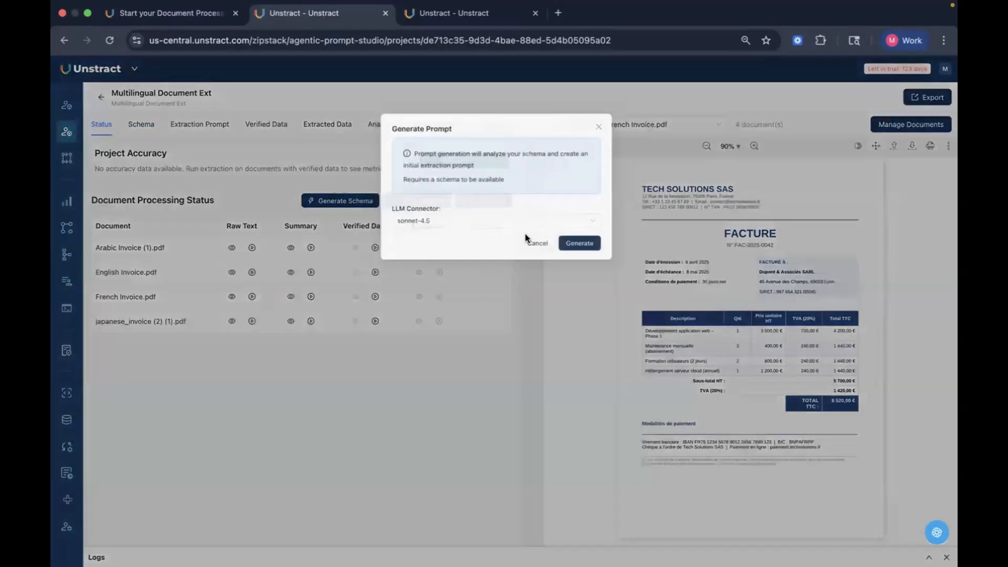
click(604, 248)
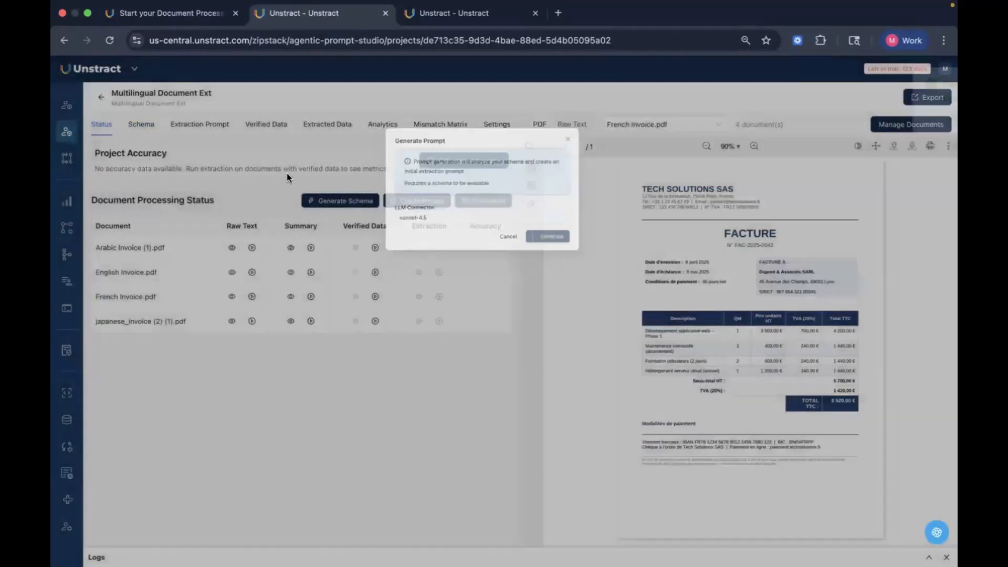
click(197, 127)
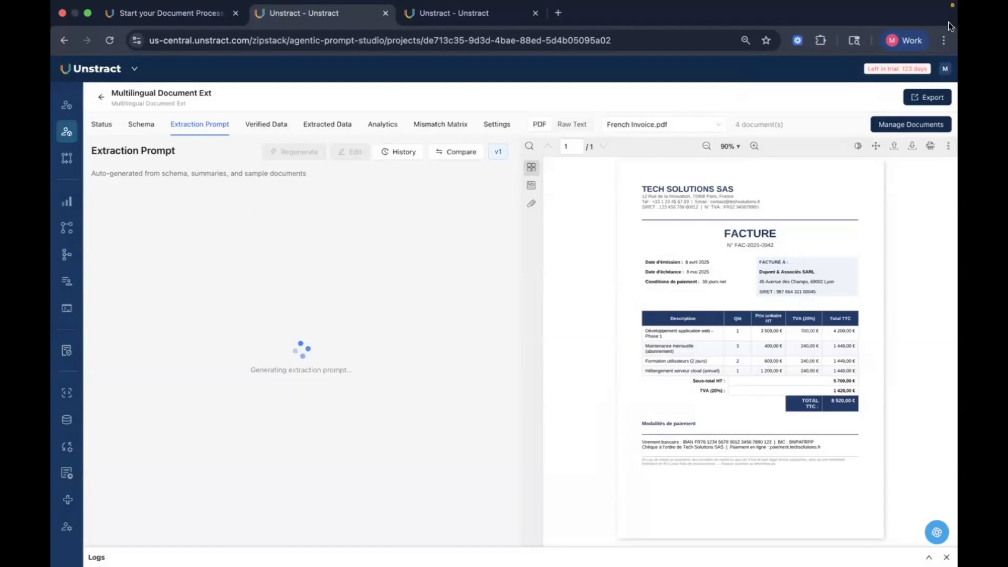
Step: Return to the Multilingual Invoices project and view the verified data for English Invoice.pdf
click(475, 14)
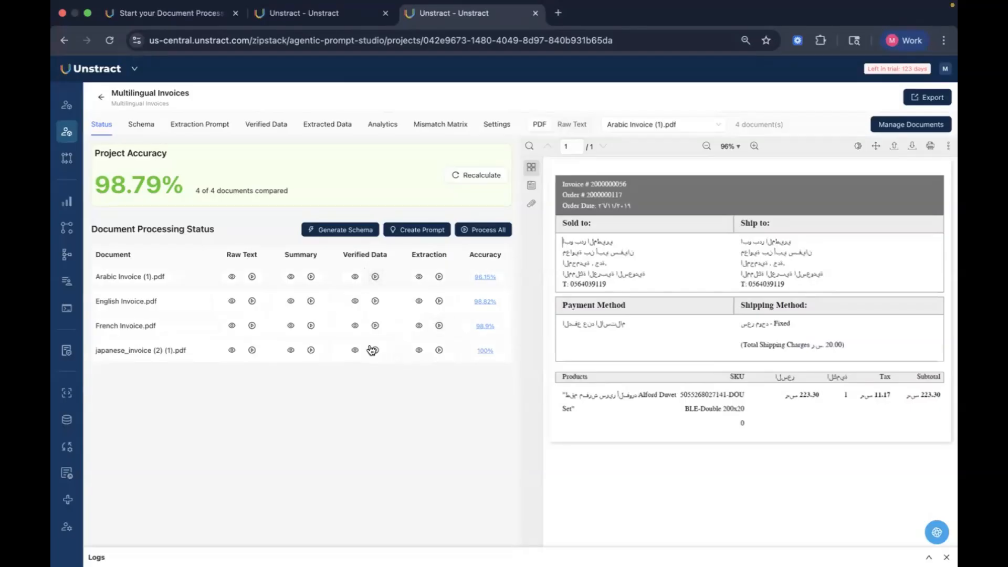
click(249, 126)
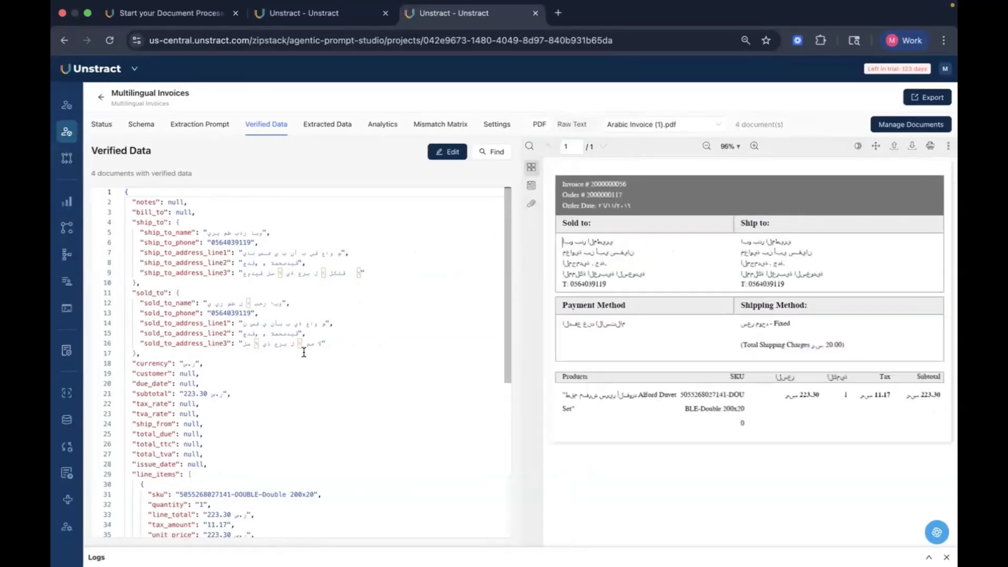
scroll(304, 352, down, 7)
scroll(304, 352, up, 7)
click(667, 128)
click(664, 159)
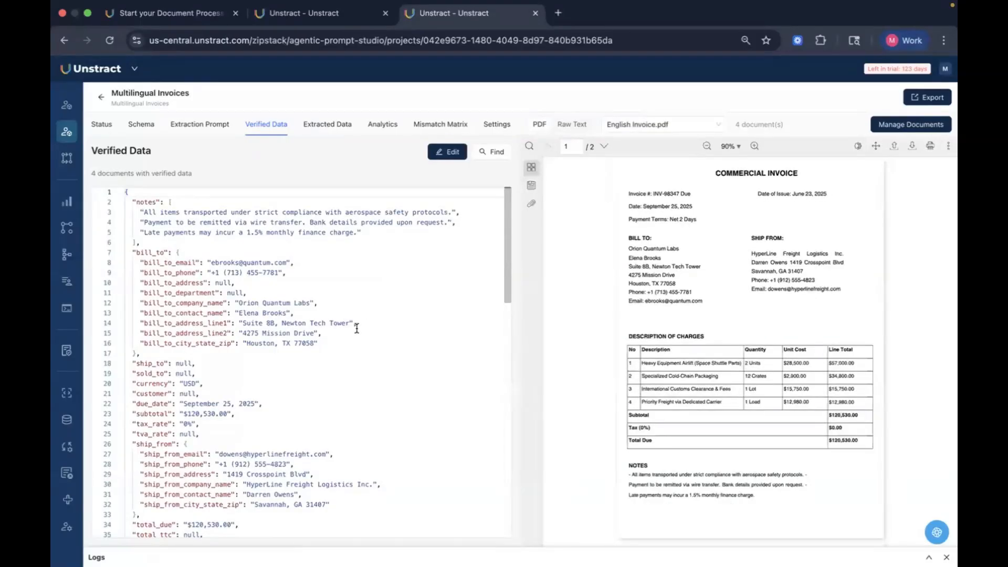
Step: Edit the English invoice's verified data, changing the bill_to_email domain ending from com to in, and save
click(451, 151)
double_click(286, 262)
key(Right)
key(BackSpace)
key(BackSpace)
key(BackSpace)
text(in)
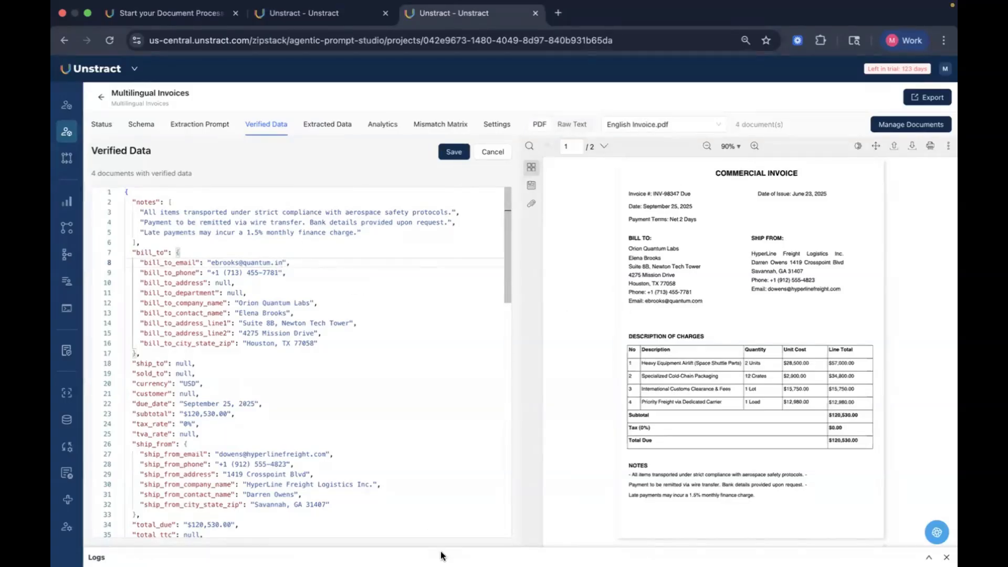
click(455, 158)
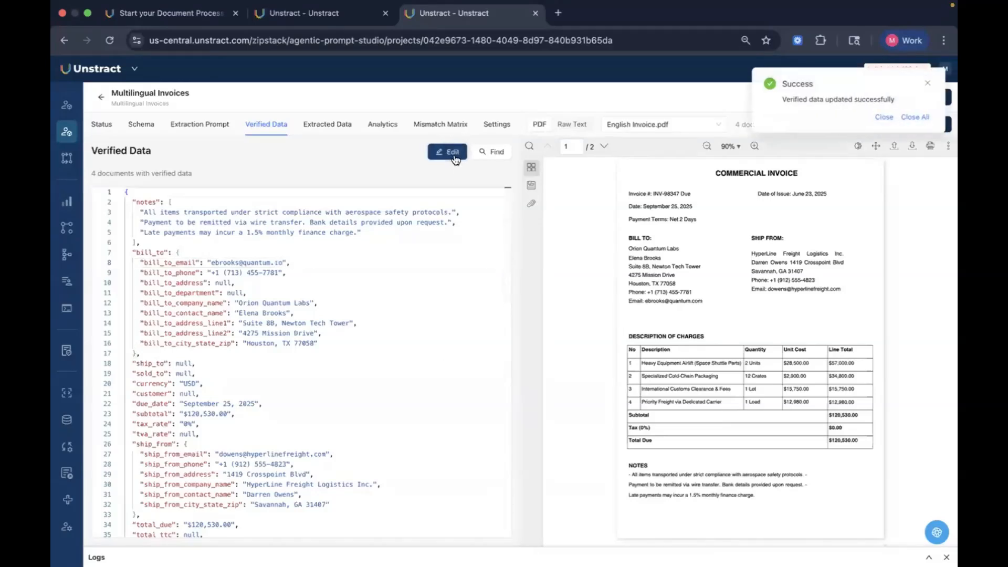
click(915, 117)
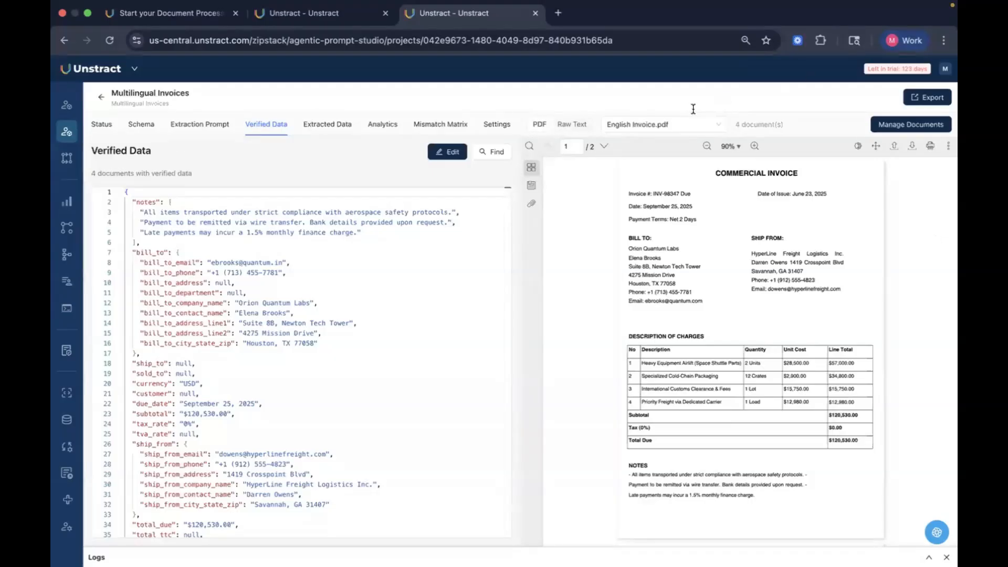
Step: View French Invoice.pdf's verified data, then open the French invoice's field comparison from the project status
click(688, 124)
click(682, 176)
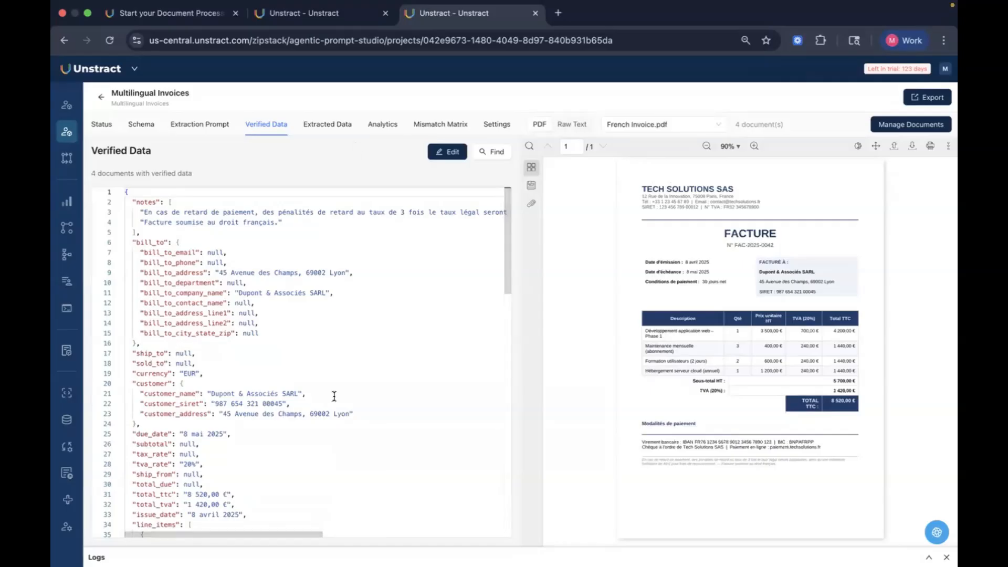
click(101, 126)
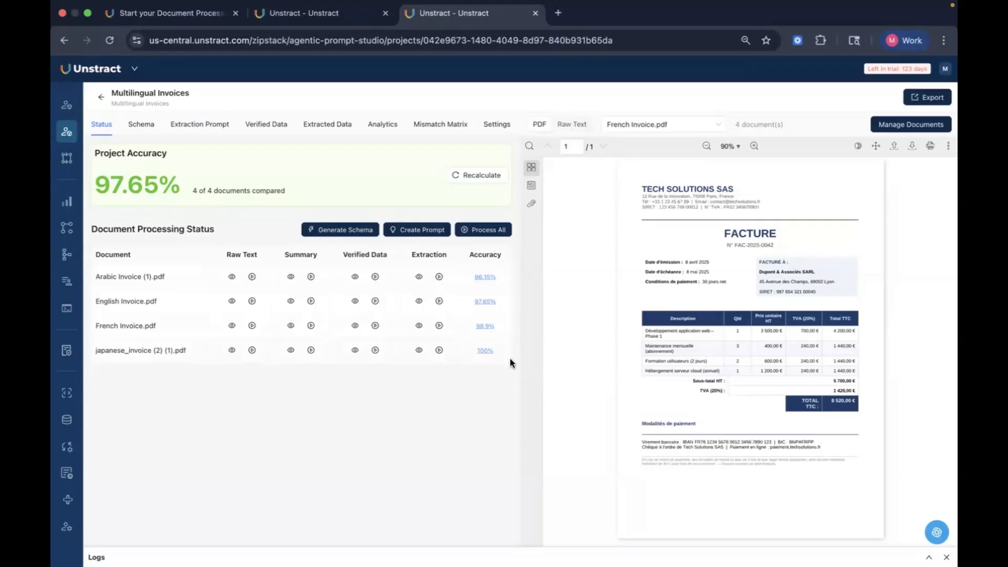
click(485, 328)
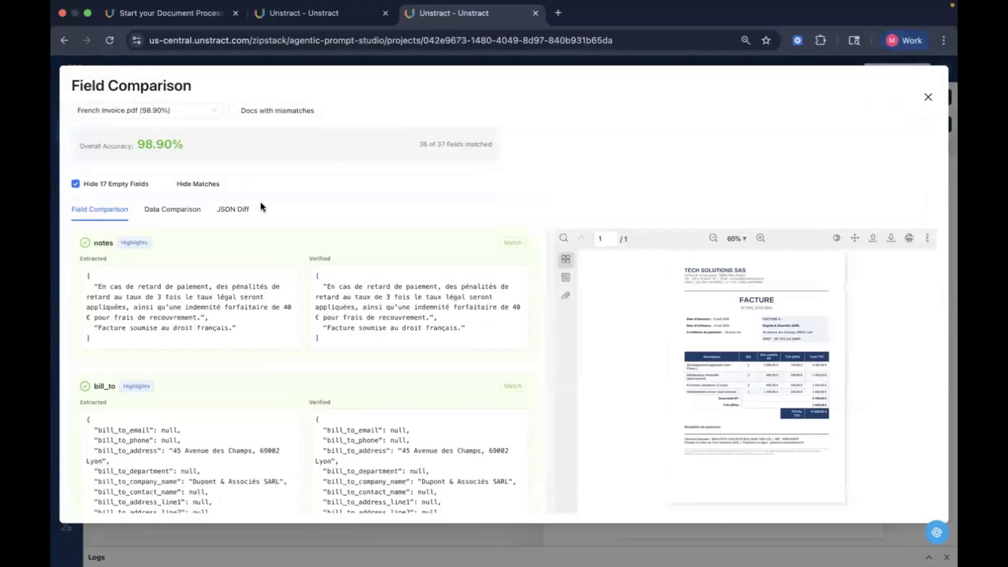
Step: Compare the French invoice's extracted and verified JSON side by side, then close the field comparison
click(240, 212)
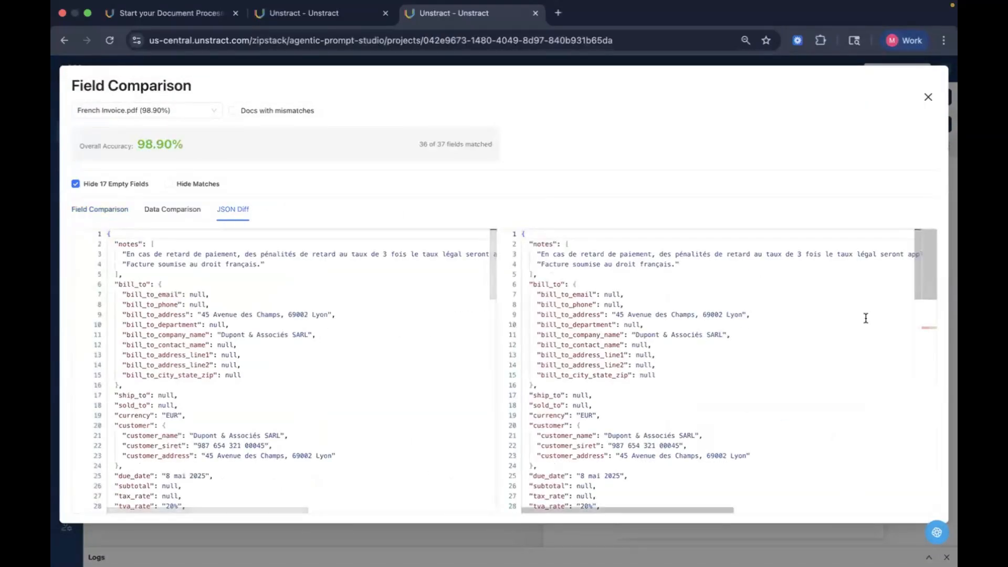
drag(929, 264, 937, 324)
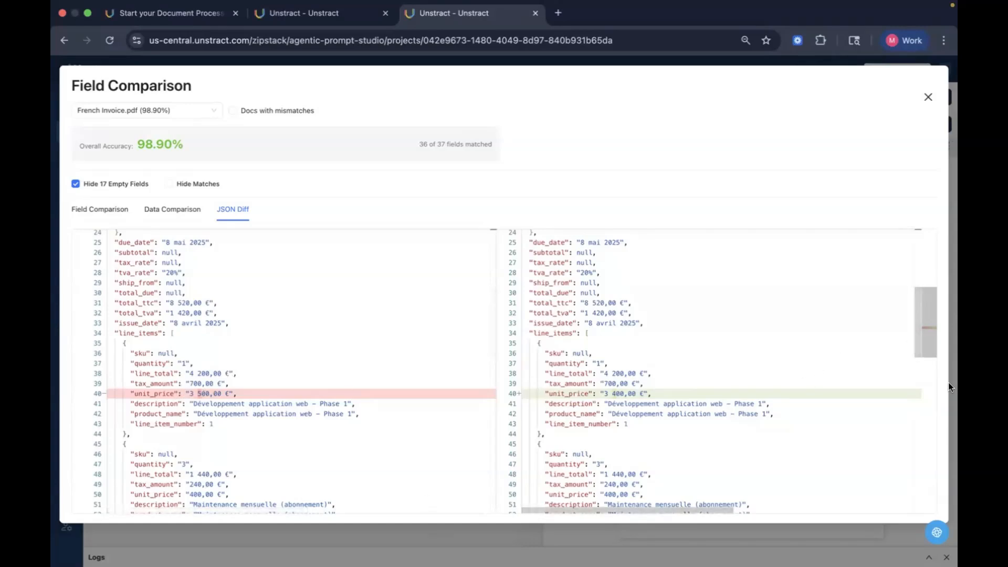
drag(928, 320, 943, 510)
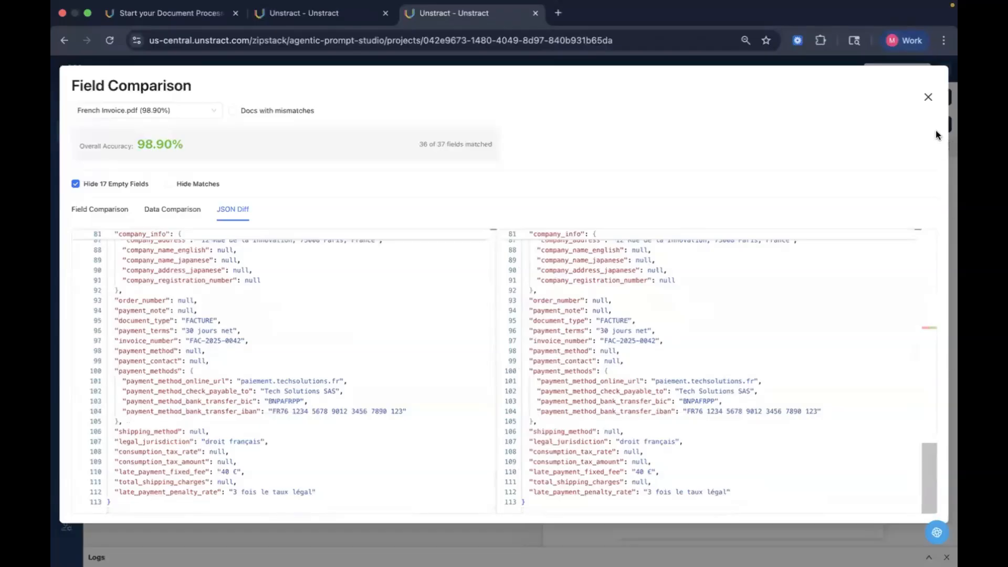
click(926, 100)
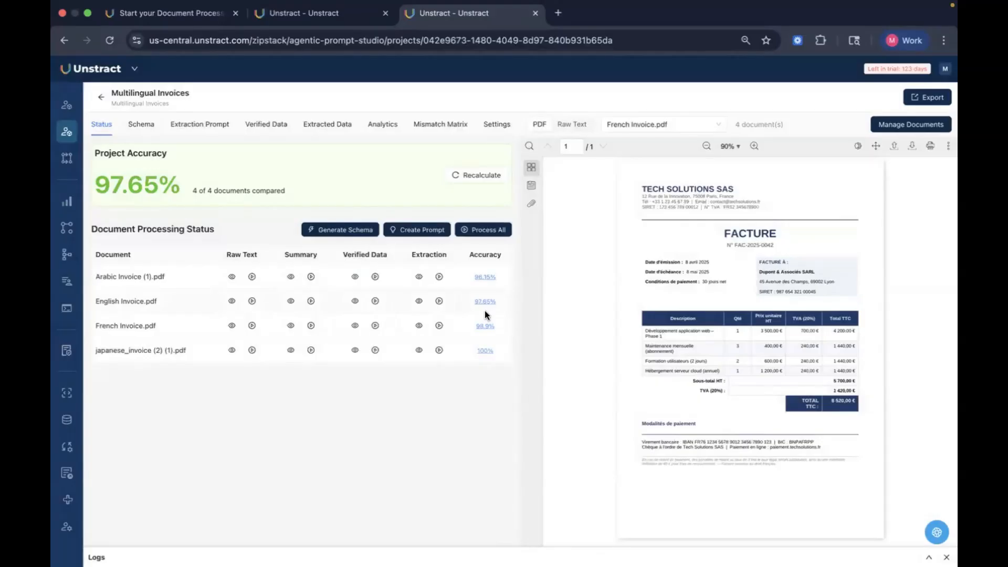
Step: Examine the project's analytics dashboard and mismatch matrix of fields, then return to the project status
click(388, 129)
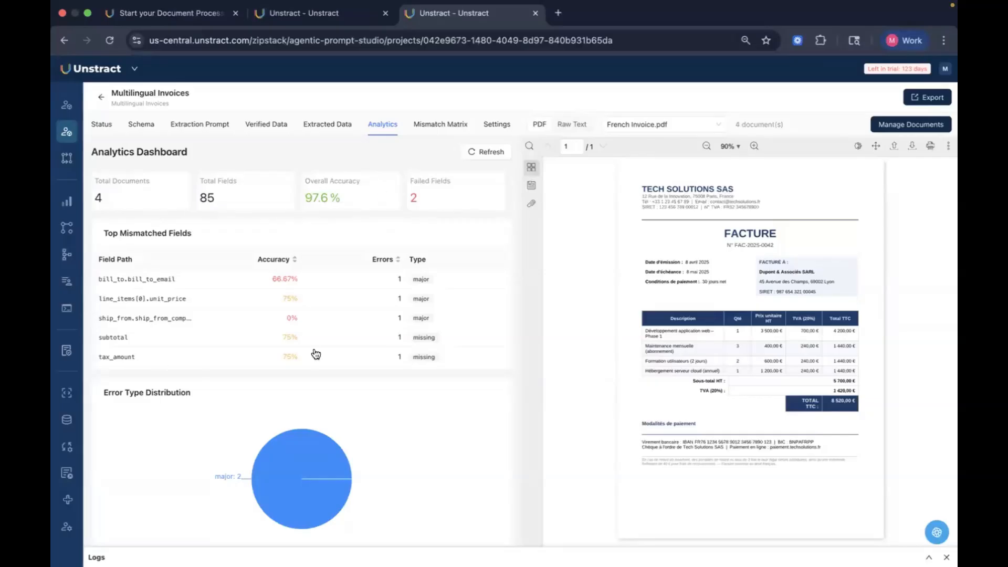
click(434, 130)
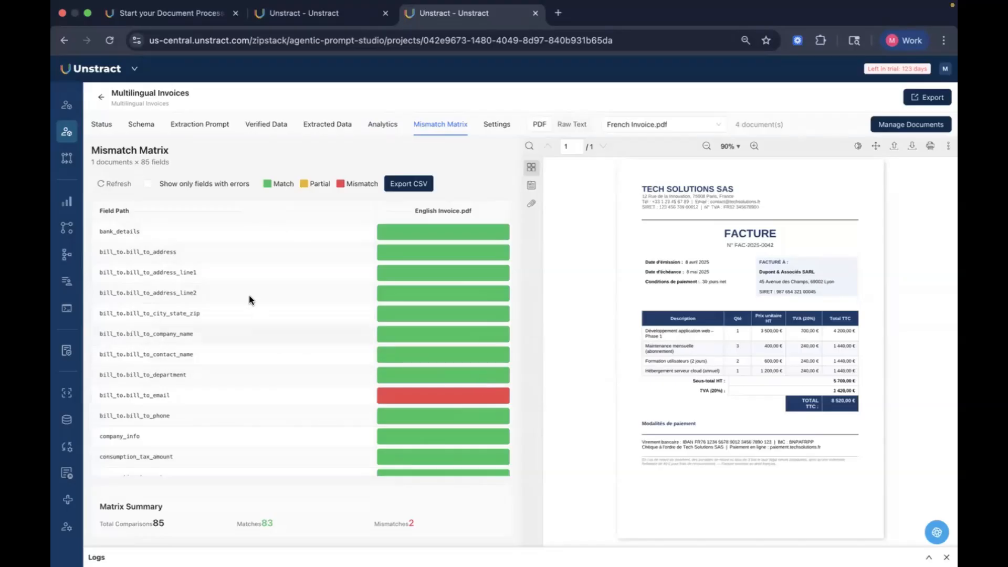
scroll(427, 405, down, 10)
scroll(428, 410, down, 15)
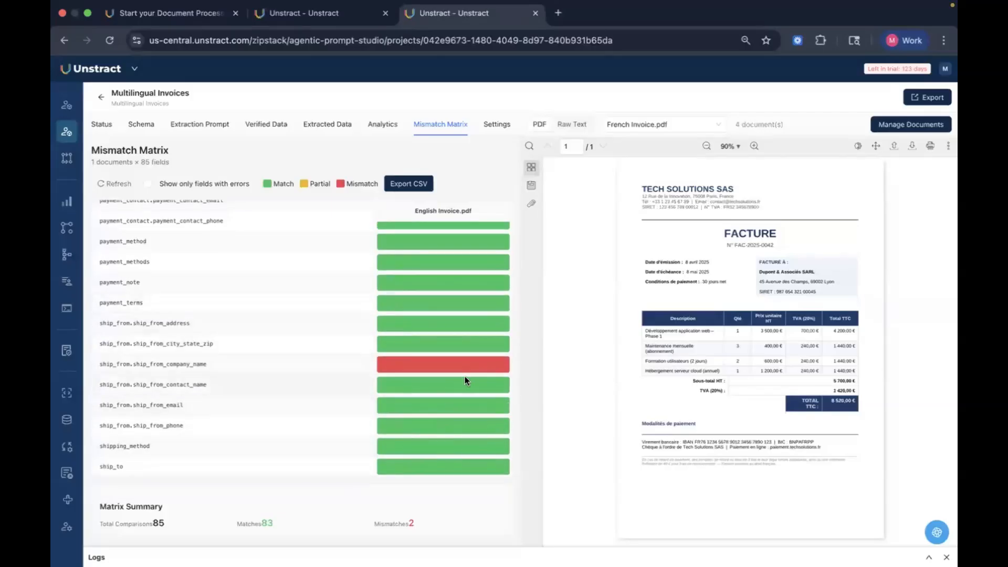
scroll(456, 390, down, 5)
scroll(458, 396, up, 15)
scroll(459, 401, up, 5)
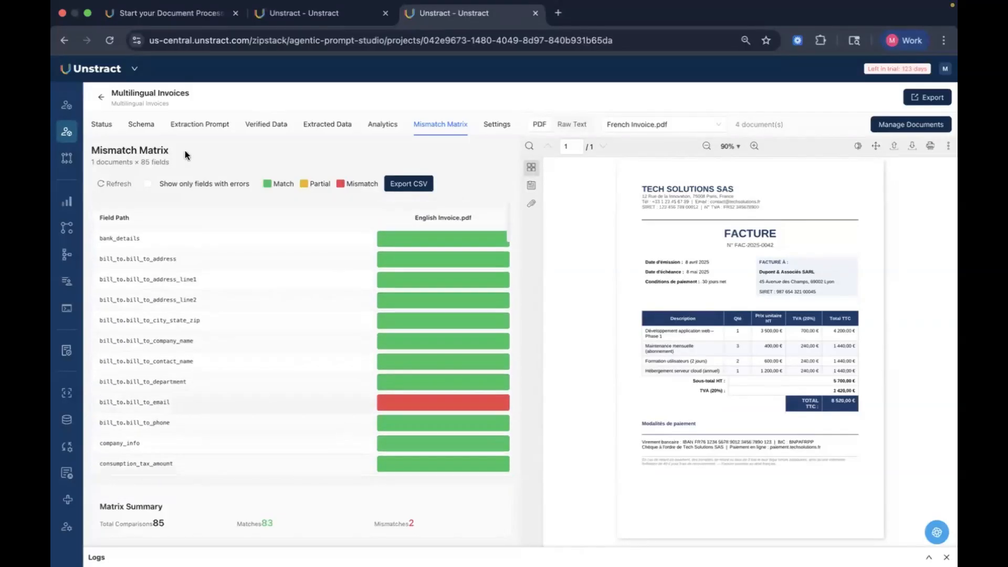
click(103, 126)
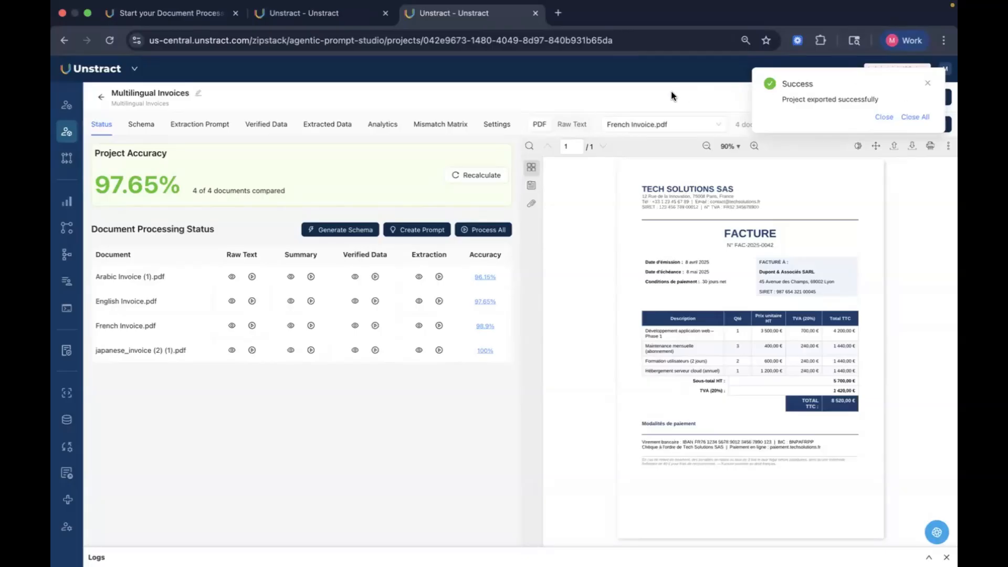
click(915, 118)
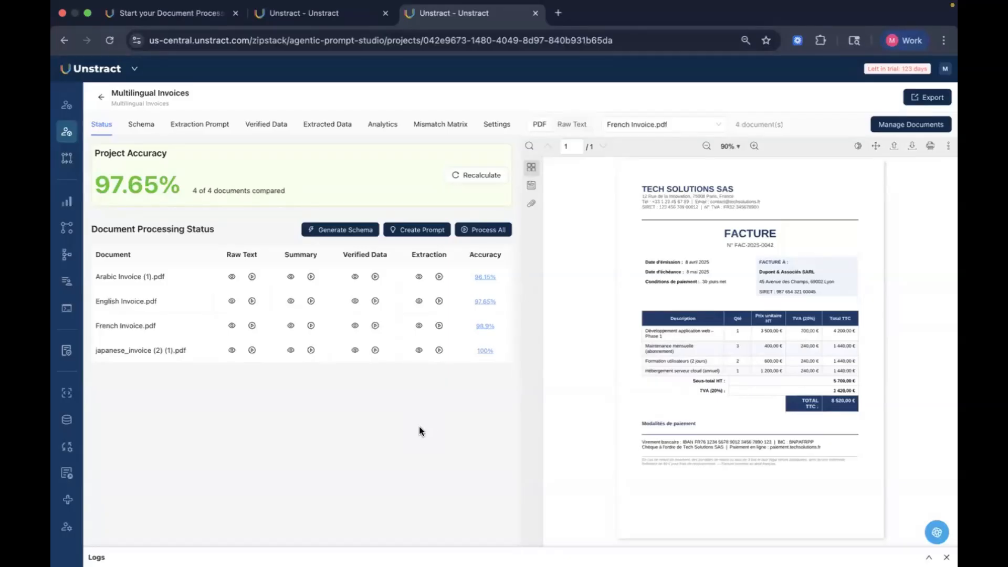
Step: Open the Prompt Studio project list and view the Multi-layout table extraction project
mouse_move(67, 122)
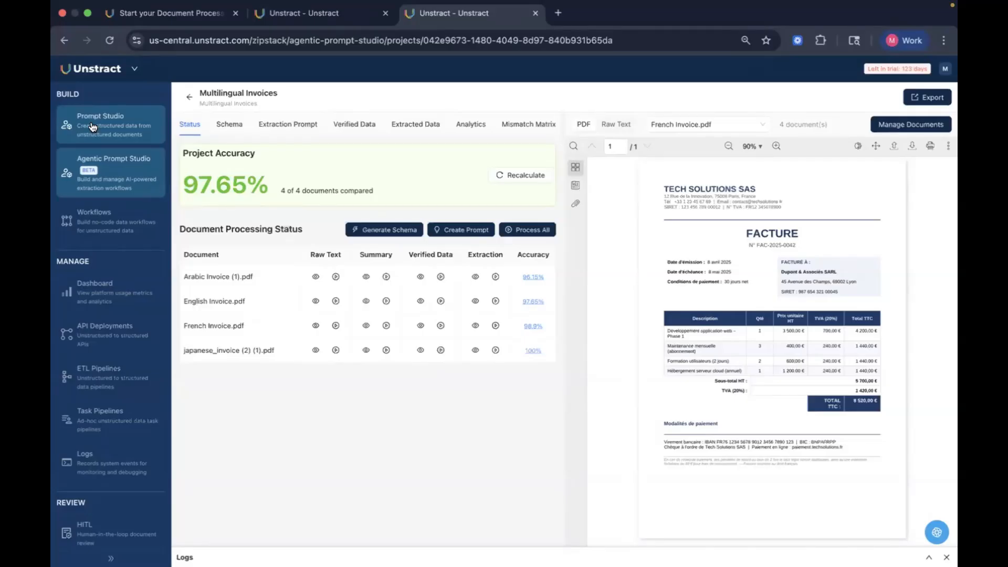
click(91, 126)
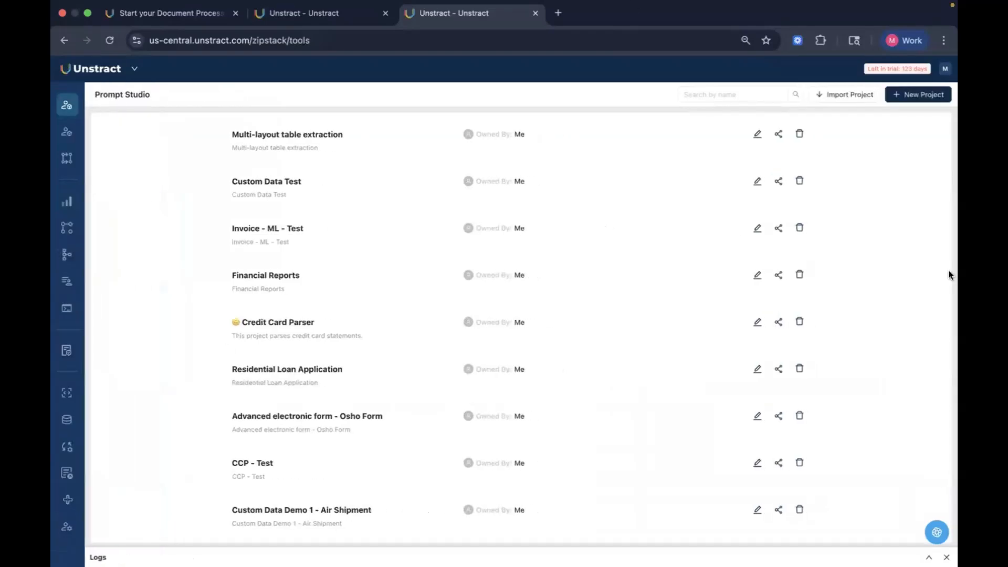
click(305, 135)
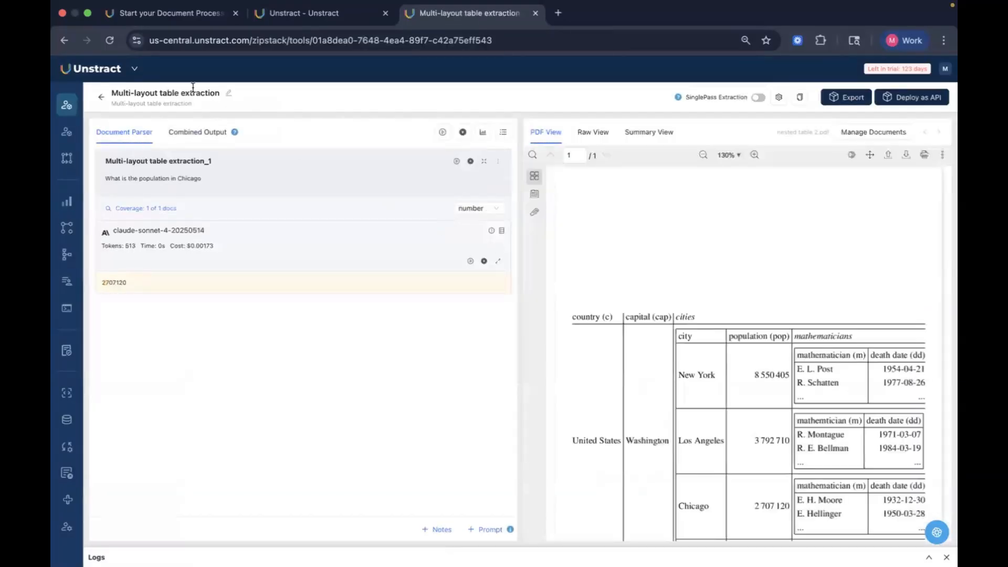
mouse_move(147, 102)
click(101, 98)
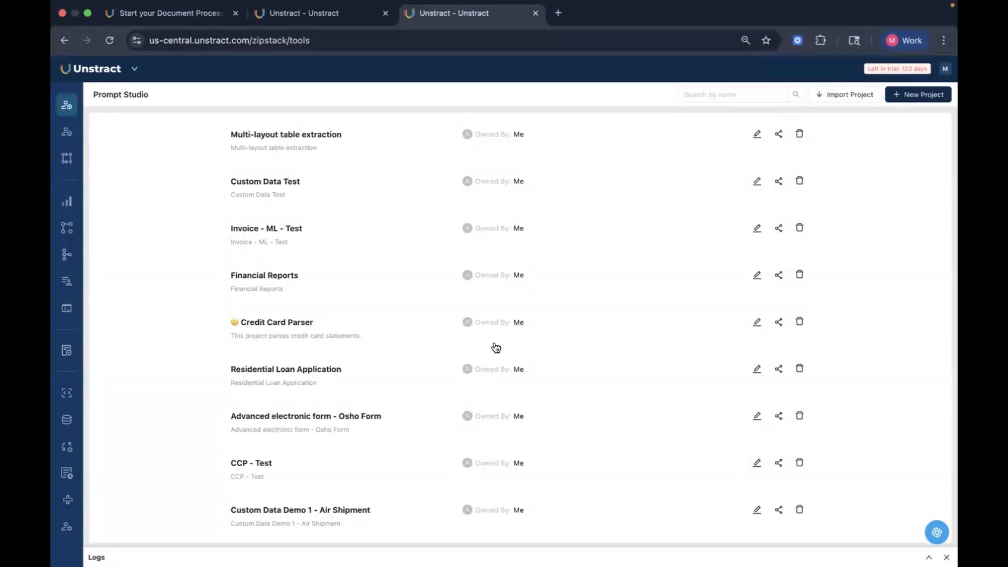
Step: Search Prompt Studio projects for multilingua and open the Multilingual Documents Extraction project
scroll(495, 345, down, 3)
scroll(648, 308, up, 3)
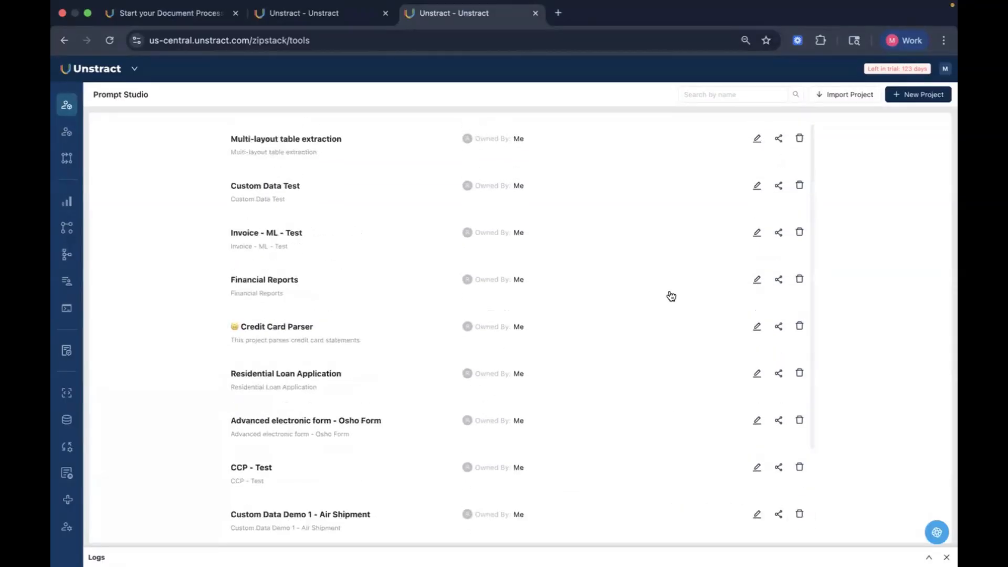
click(750, 92)
text(mu)
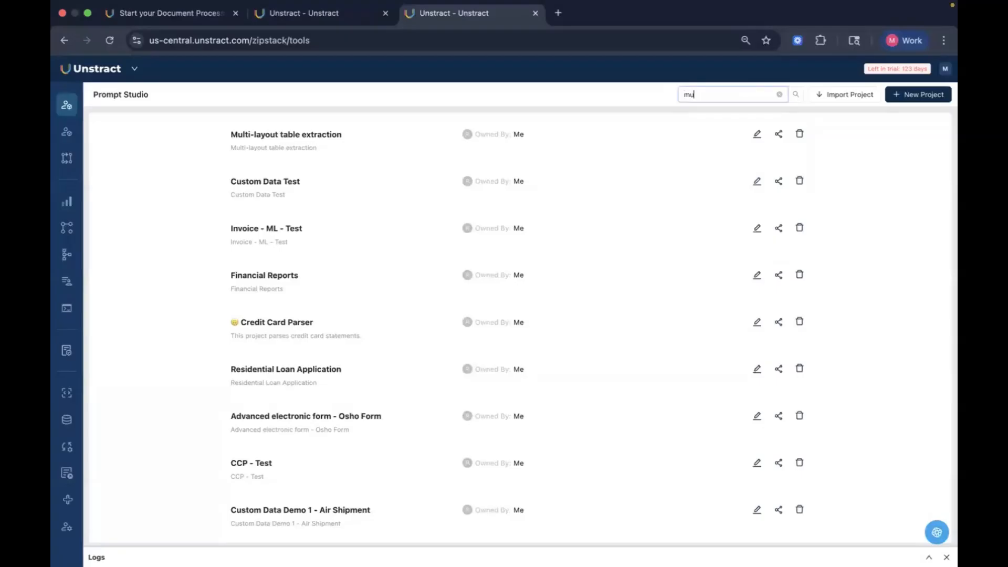
text(ltilingua)
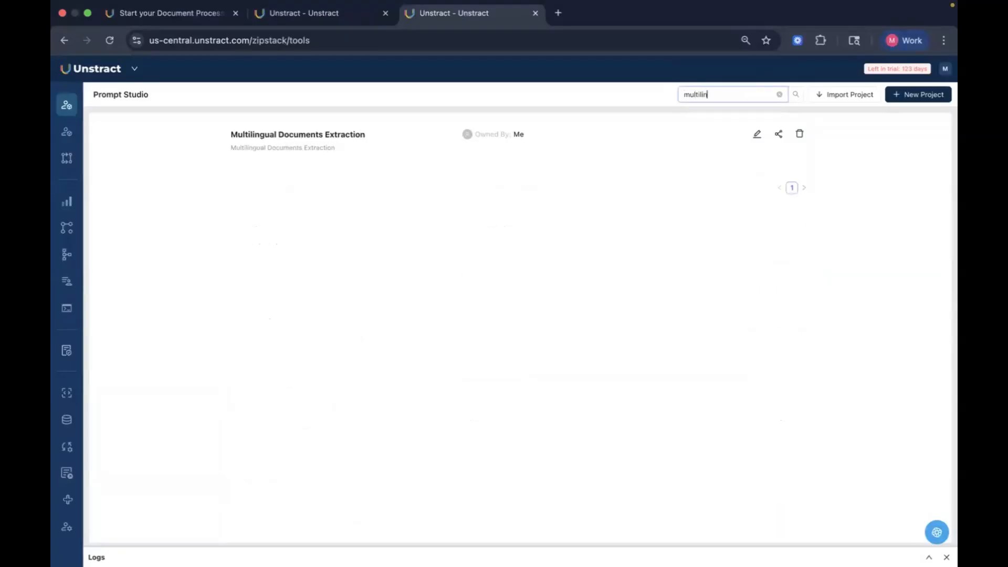
click(359, 135)
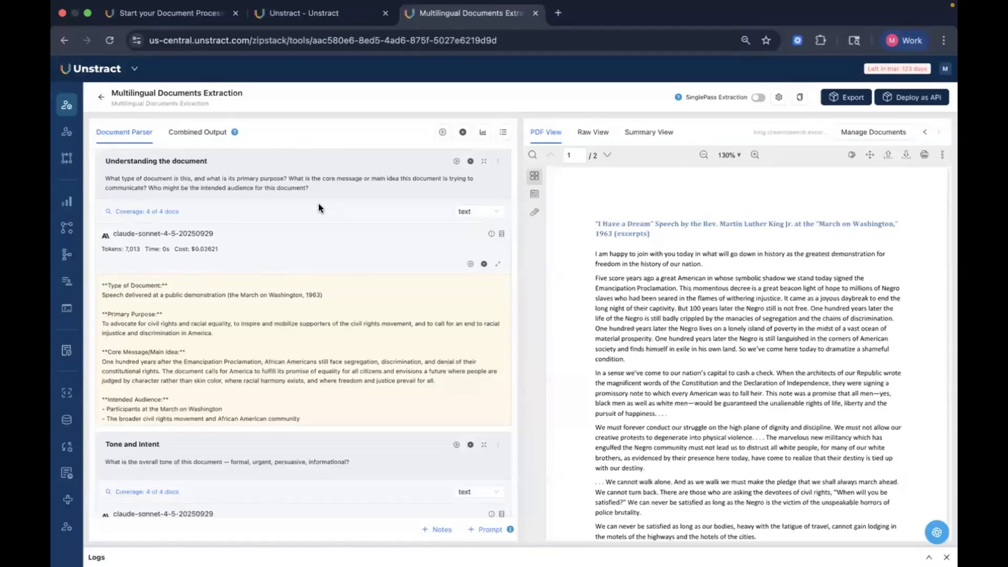
Step: Read through the project's prompts and their outputs, from Understanding the document down to Critical Analysis
click(158, 186)
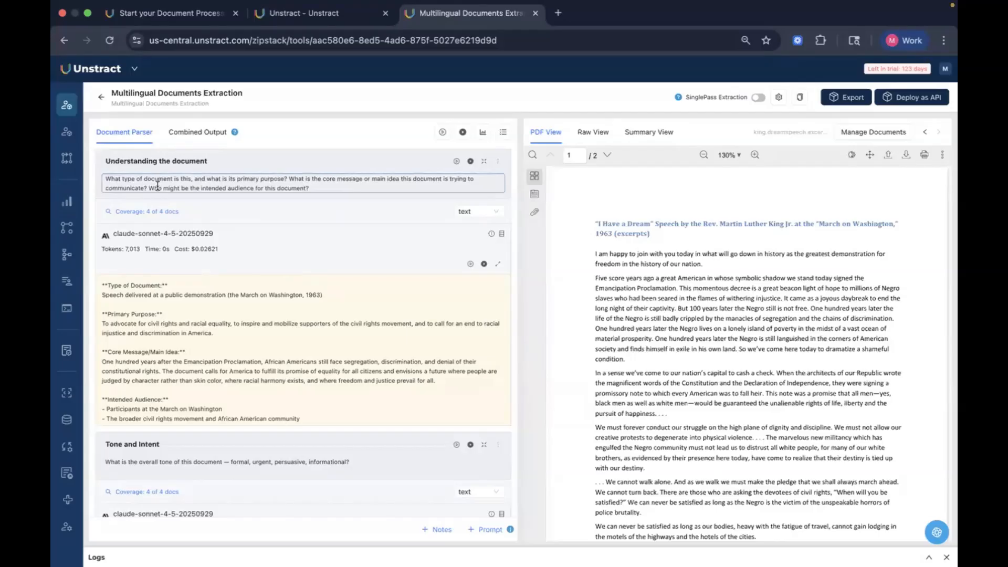
click(321, 185)
drag(175, 181, 96, 173)
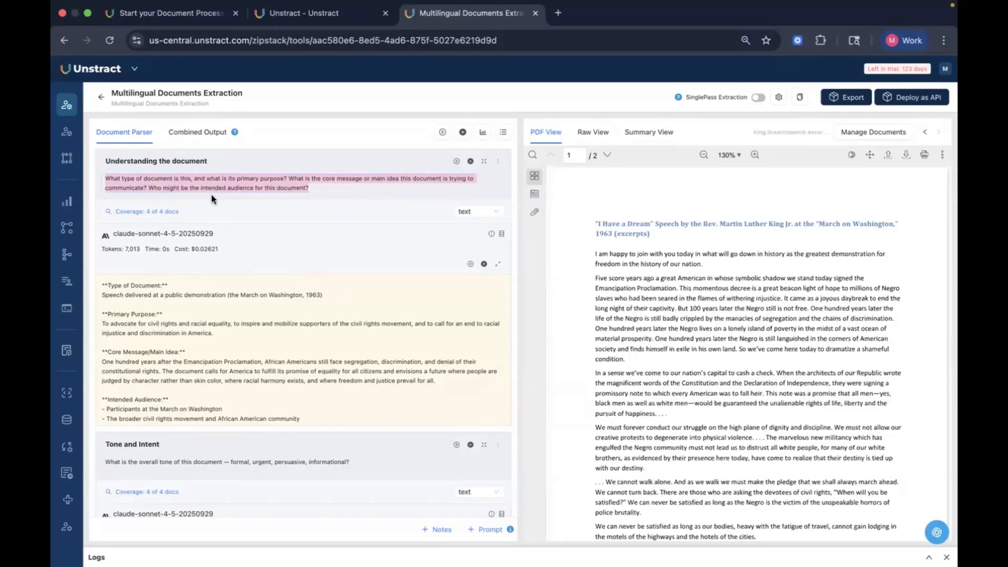
click(253, 218)
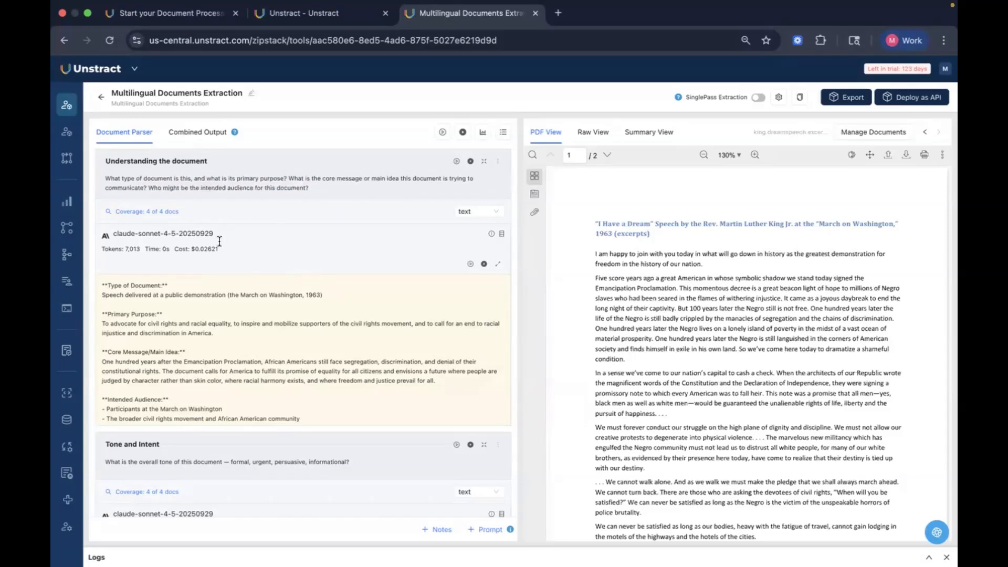
scroll(304, 253, down, 3)
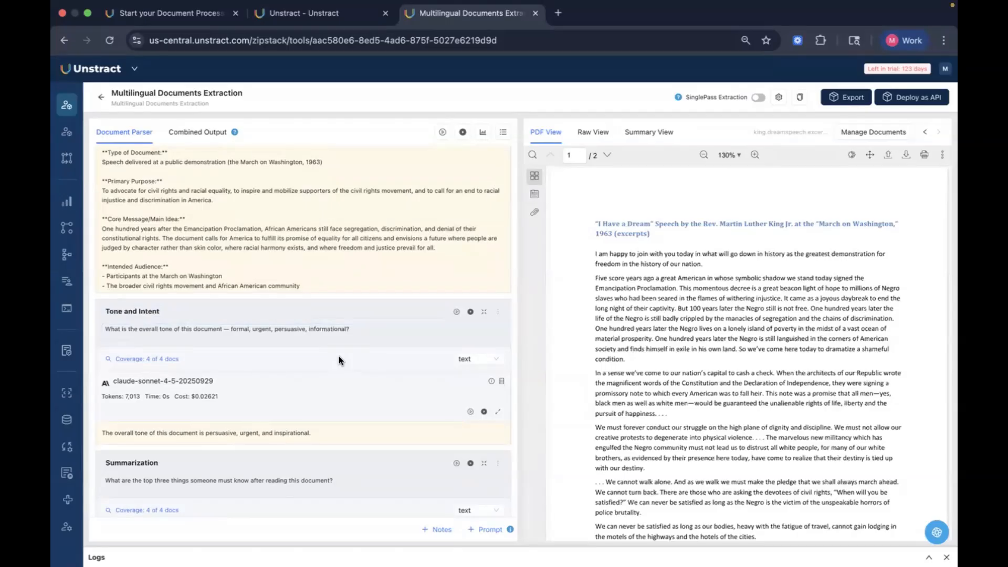
scroll(339, 360, down, 3)
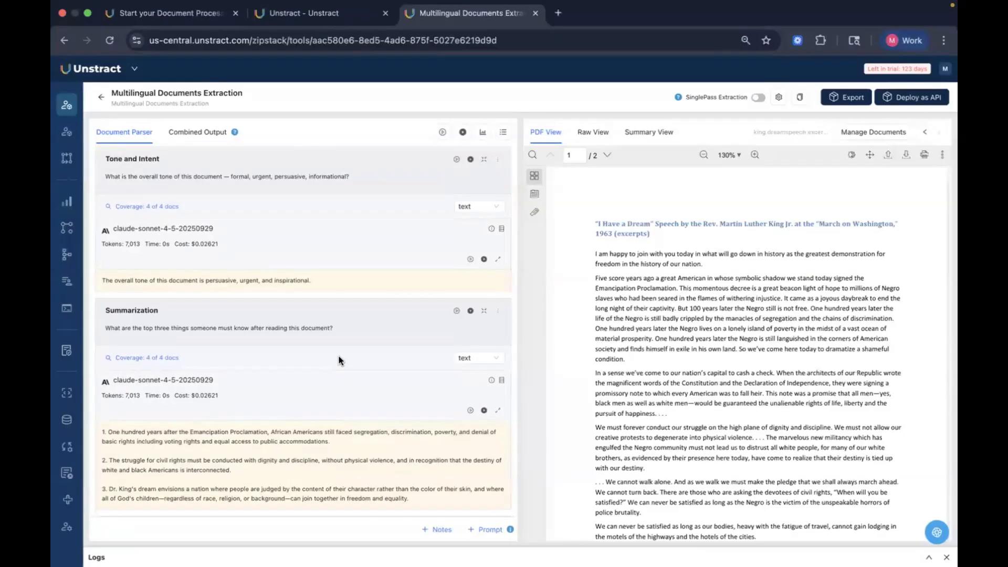
scroll(339, 361, down, 3)
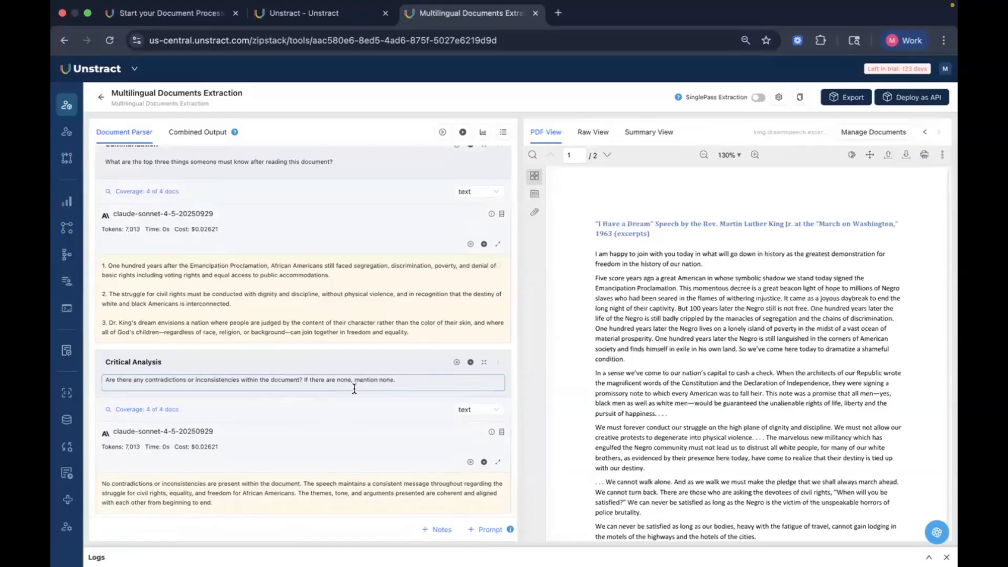
scroll(419, 434, up, 10)
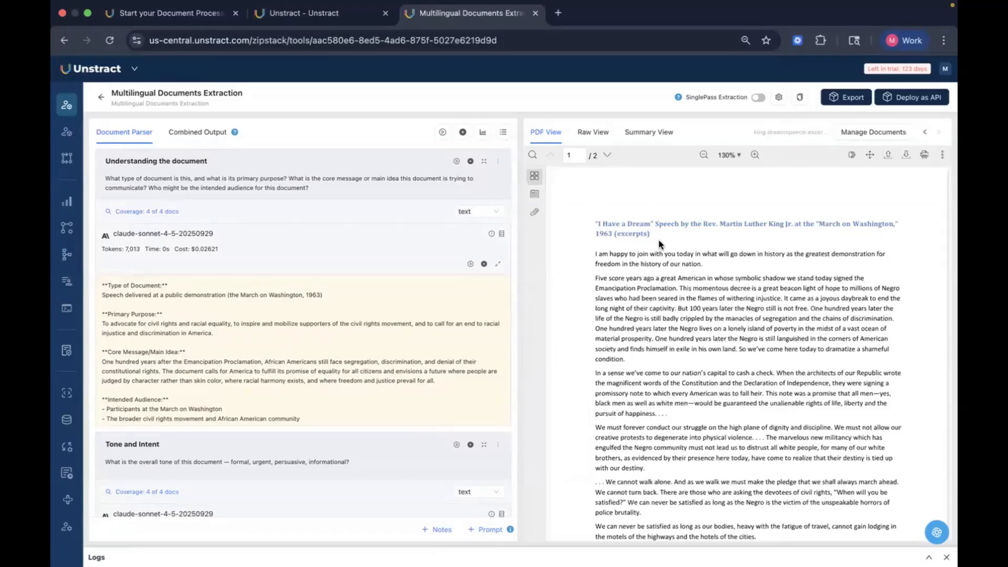
scroll(658, 239, down, 20)
scroll(658, 241, up, 20)
scroll(775, 332, down, 20)
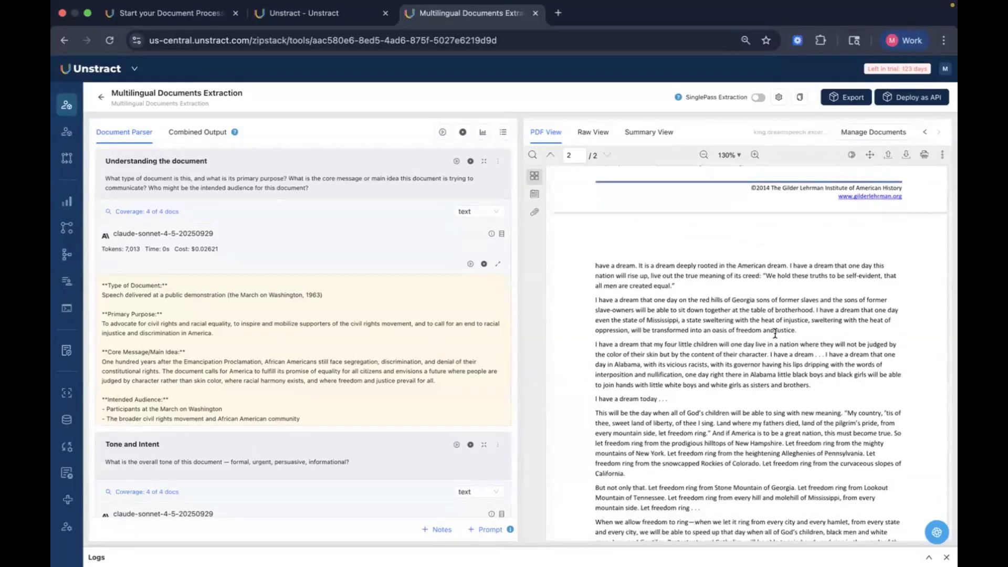
scroll(774, 333, up, 20)
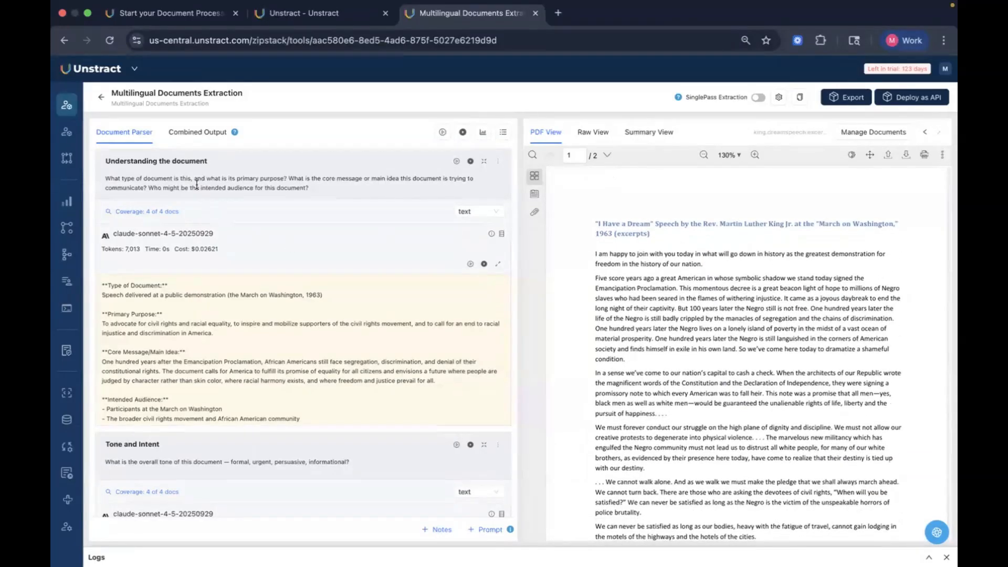
Step: View the document's raw text, then switch back to the PDF view
click(591, 136)
drag(528, 155, 778, 435)
click(778, 436)
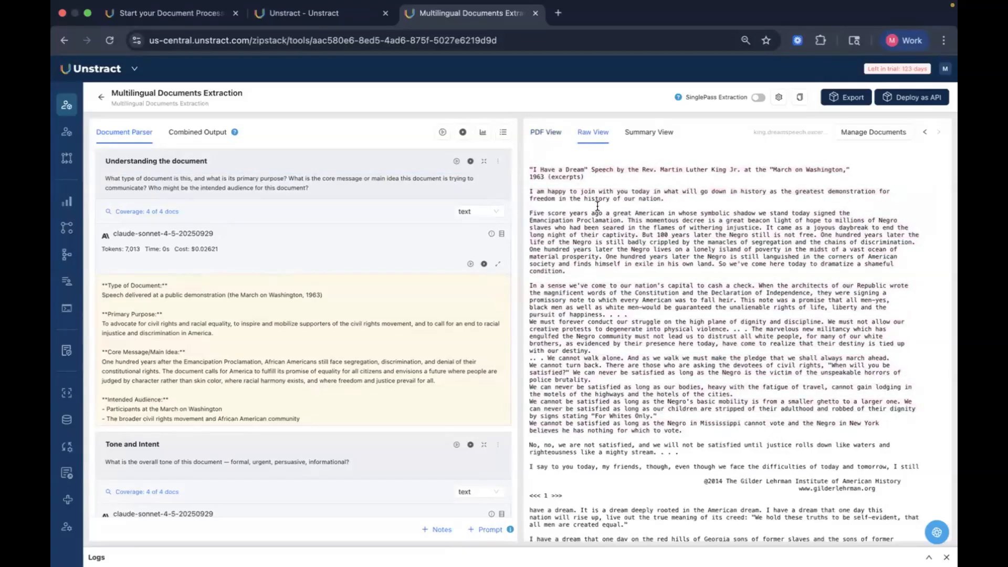
click(558, 139)
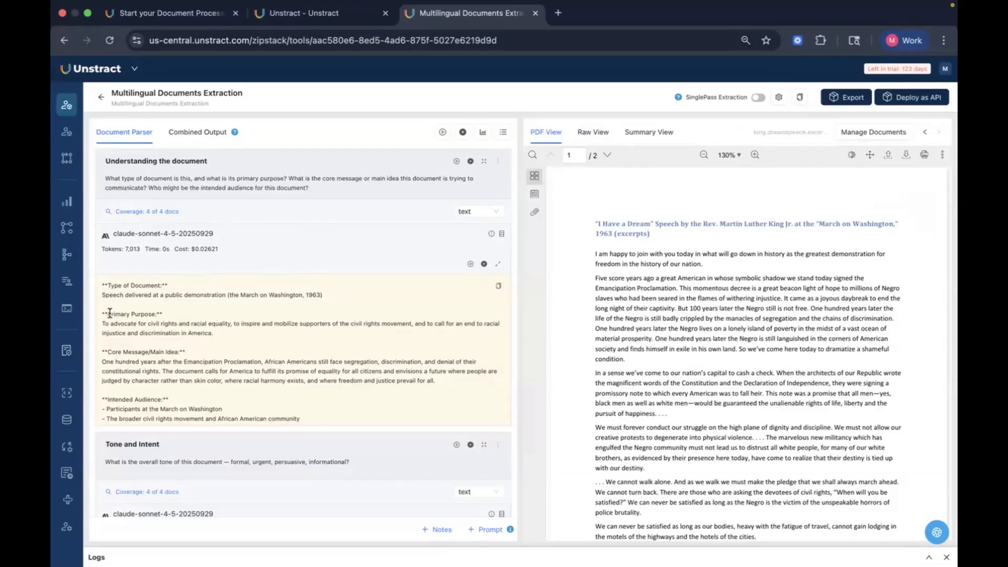
Step: Highlight sections of the Understanding the document output and the Tone and Intent answer to examine them
drag(103, 285, 288, 309)
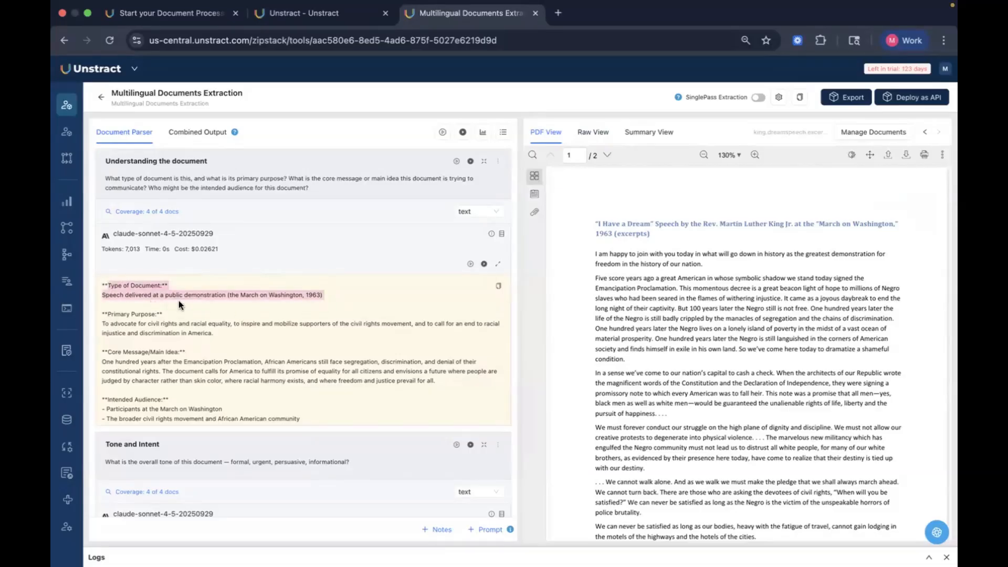
click(225, 300)
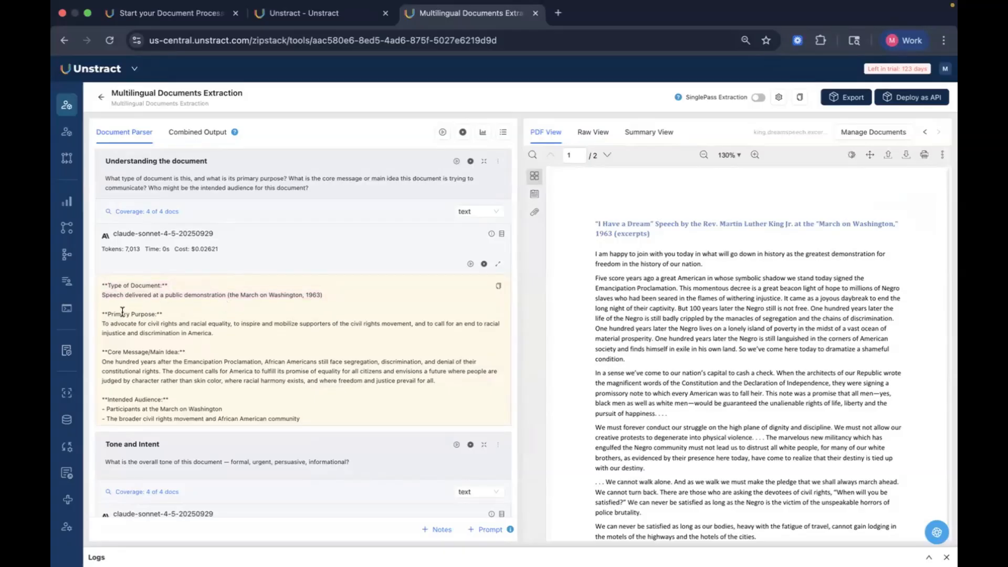
drag(109, 314, 216, 333)
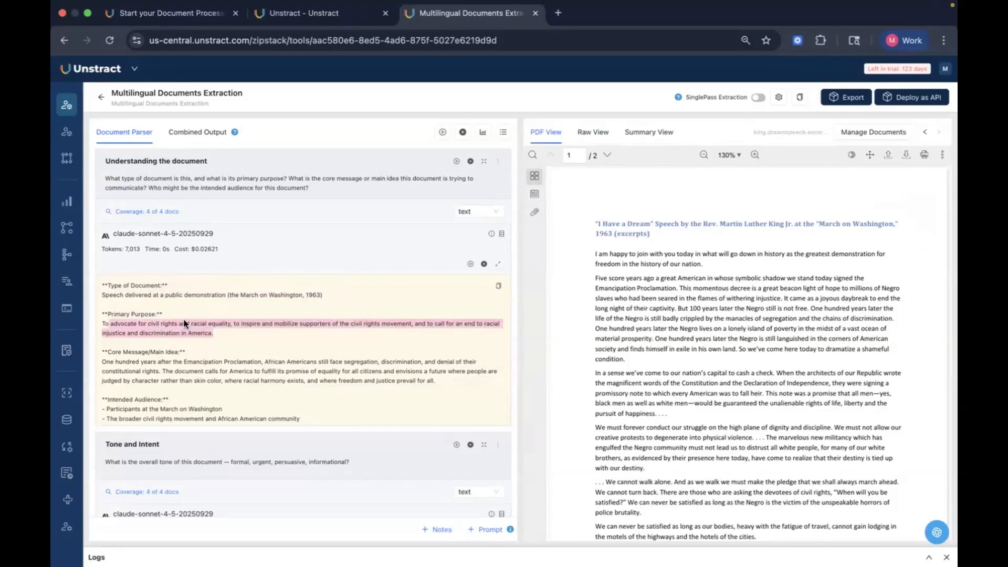
click(263, 341)
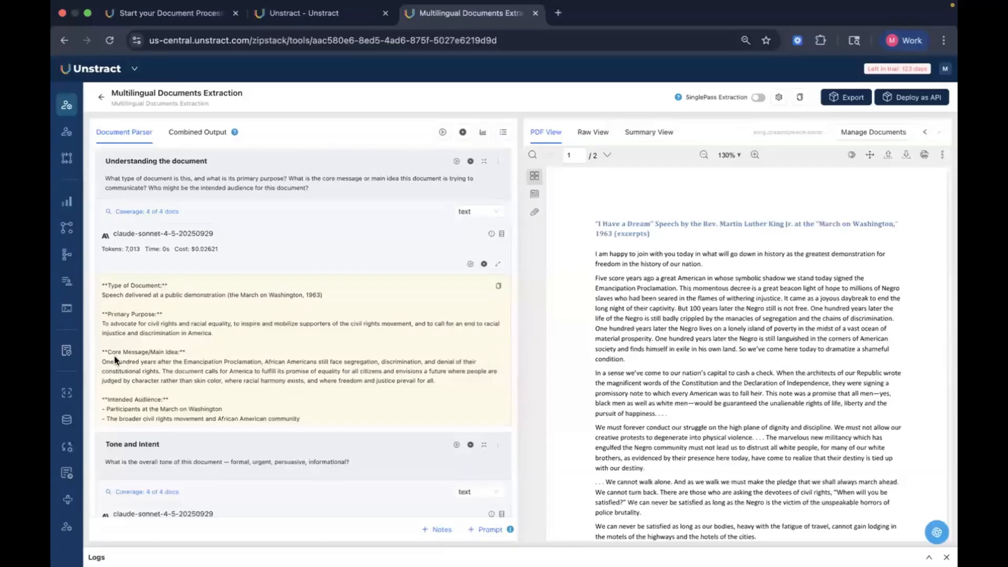
triple_click(186, 373)
drag(96, 395, 271, 421)
scroll(291, 441, down, 3)
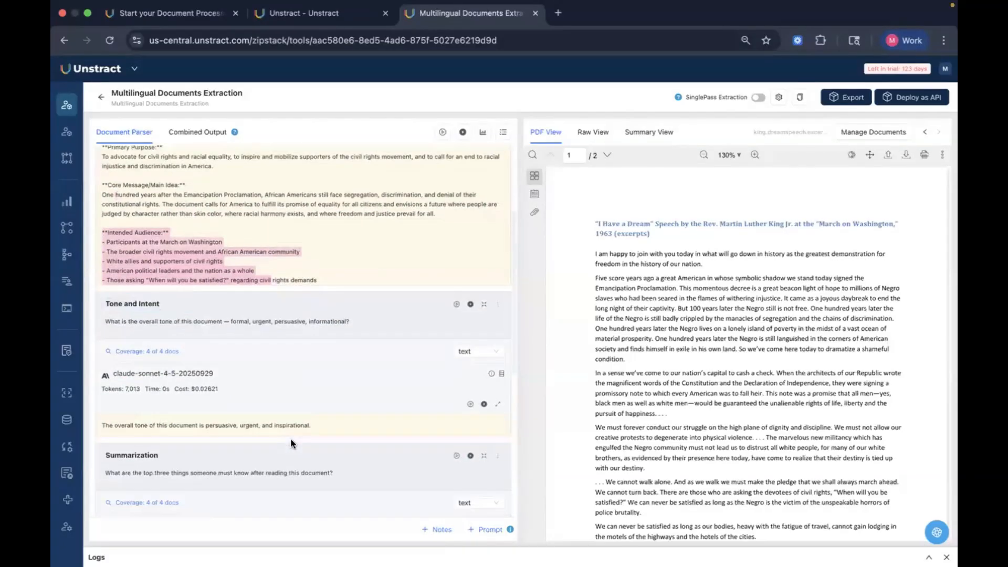
drag(103, 424, 318, 439)
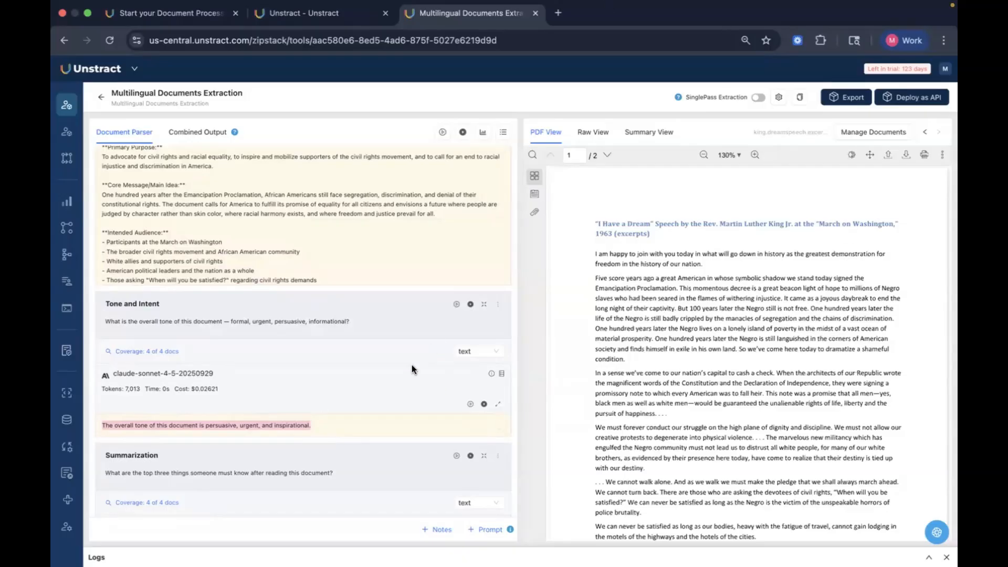
Step: Switch to the spanish news article document and review the list of document variants
click(408, 378)
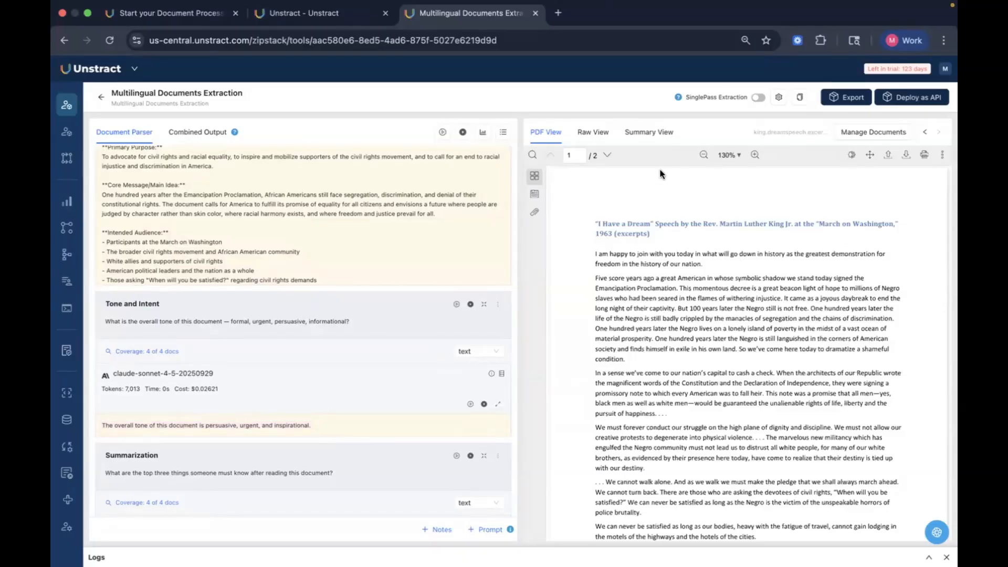
click(925, 132)
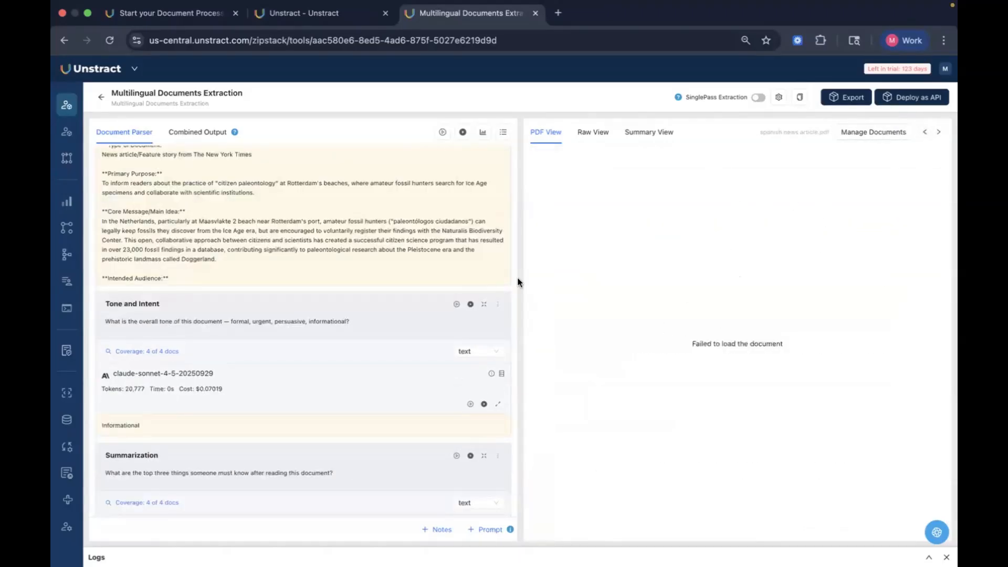
click(873, 133)
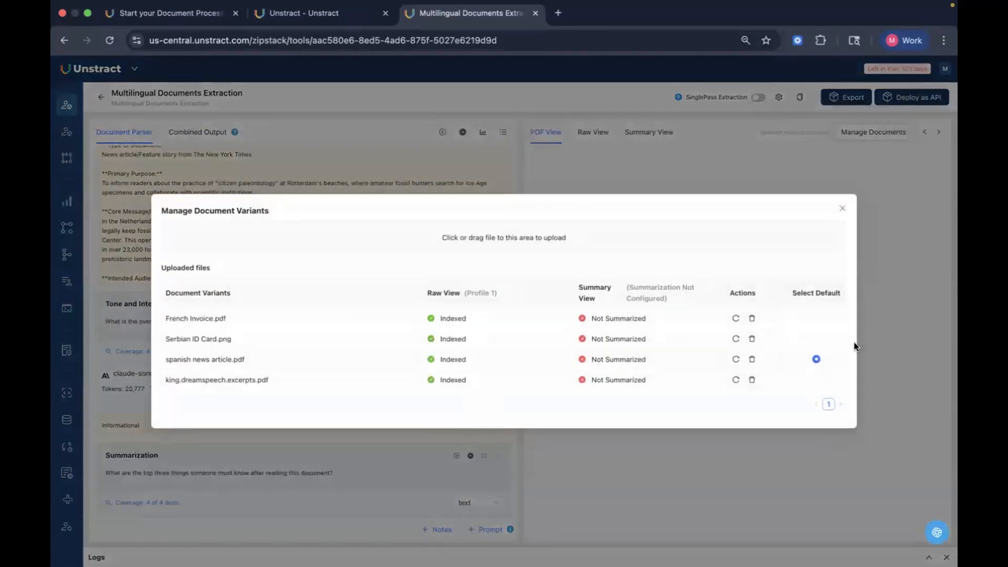
click(841, 208)
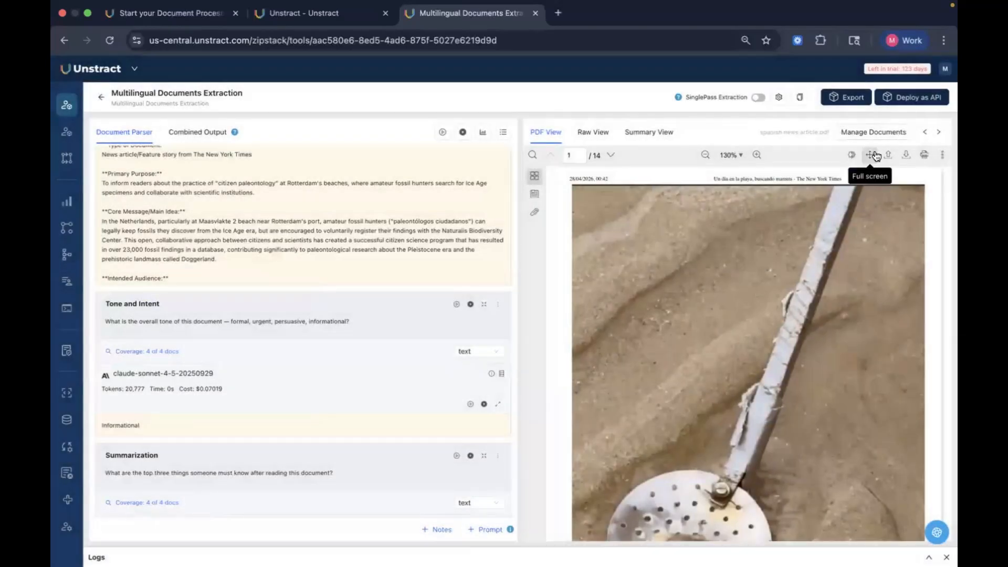
Step: Scroll through the Spanish news article's pages in the PDF view
scroll(866, 263, down, 10)
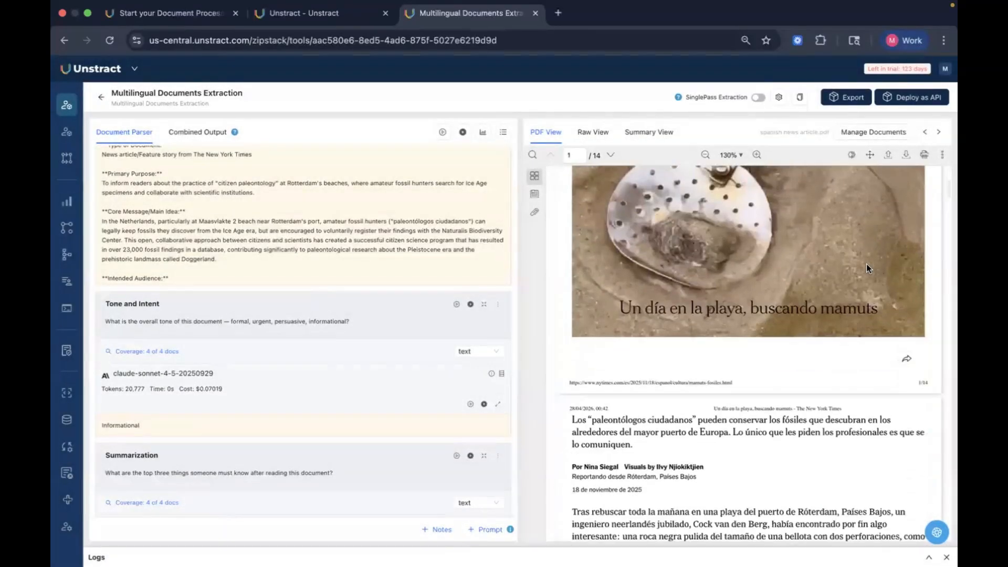
scroll(866, 264, up, 1)
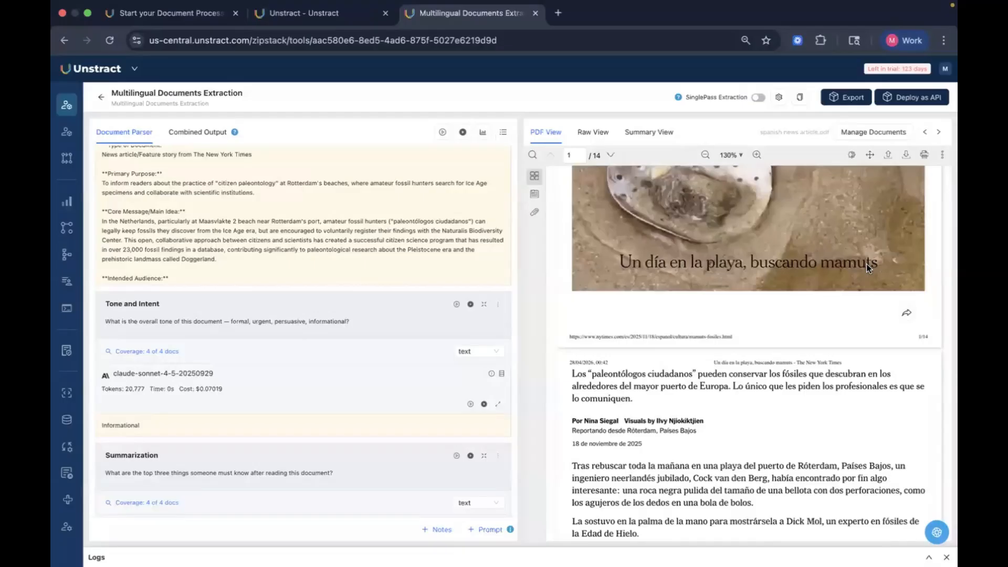
scroll(866, 264, down, 5)
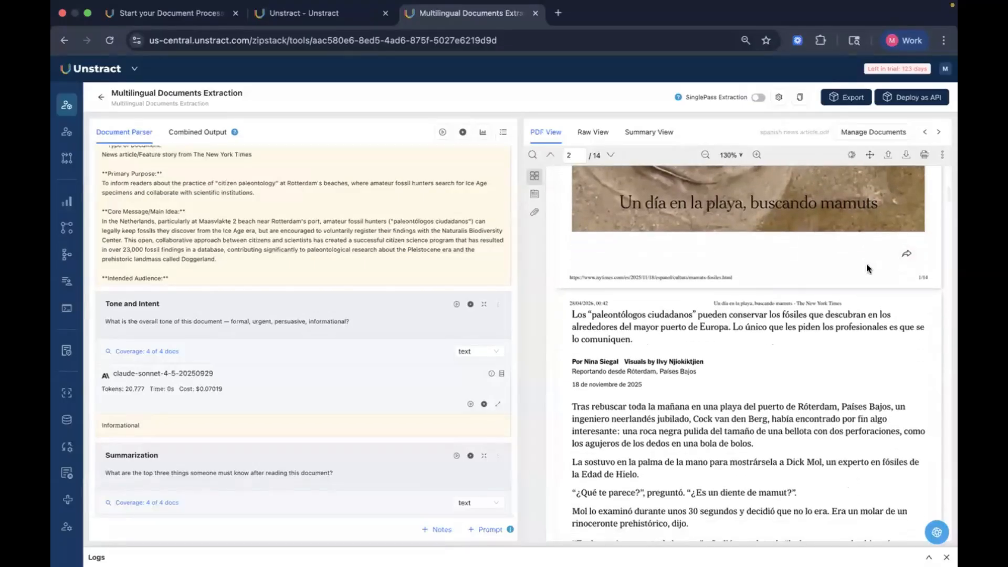
scroll(867, 263, down, 1)
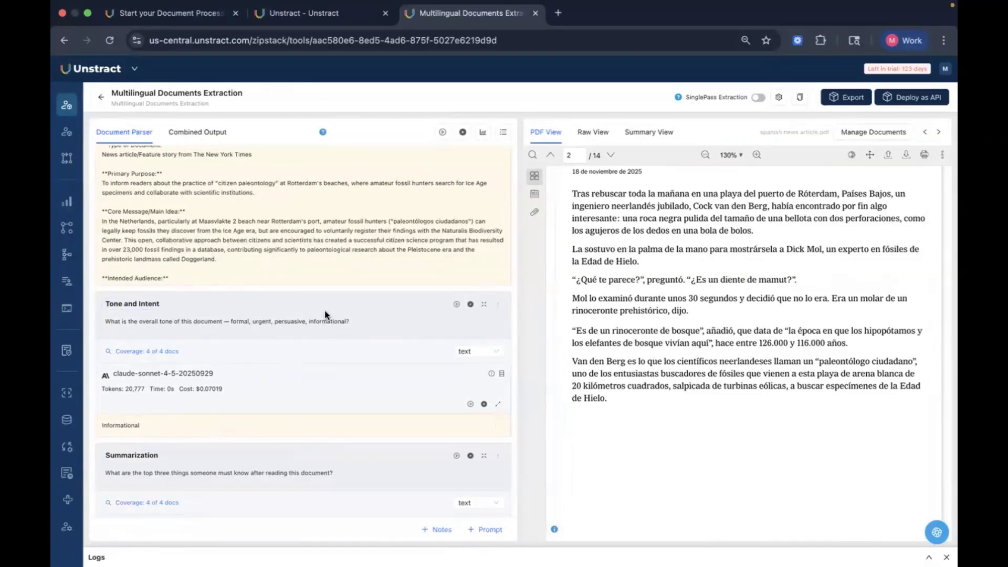
scroll(324, 310, up, 5)
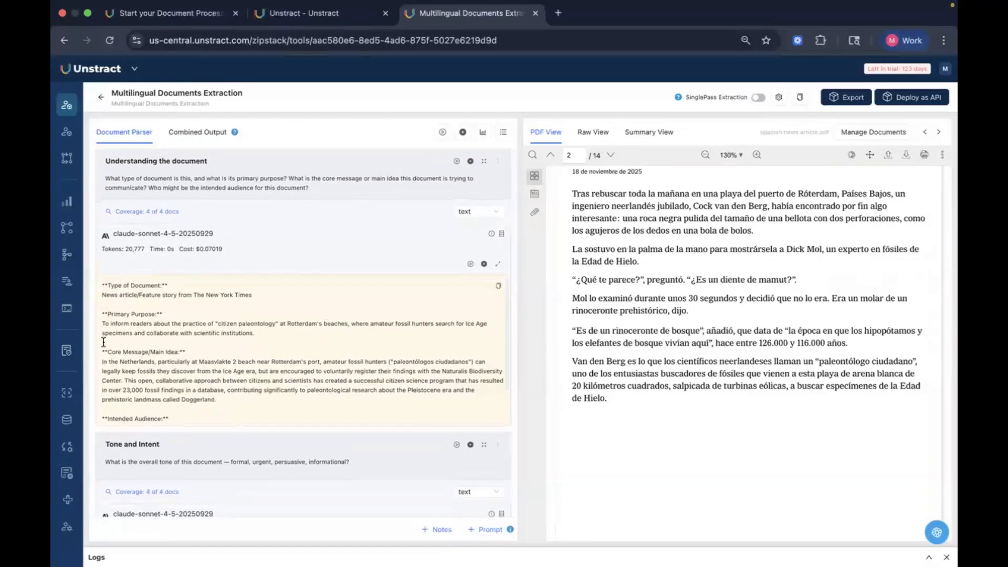
Step: Highlight the document type line in the Understanding the document output to examine it
mouse_move(139, 379)
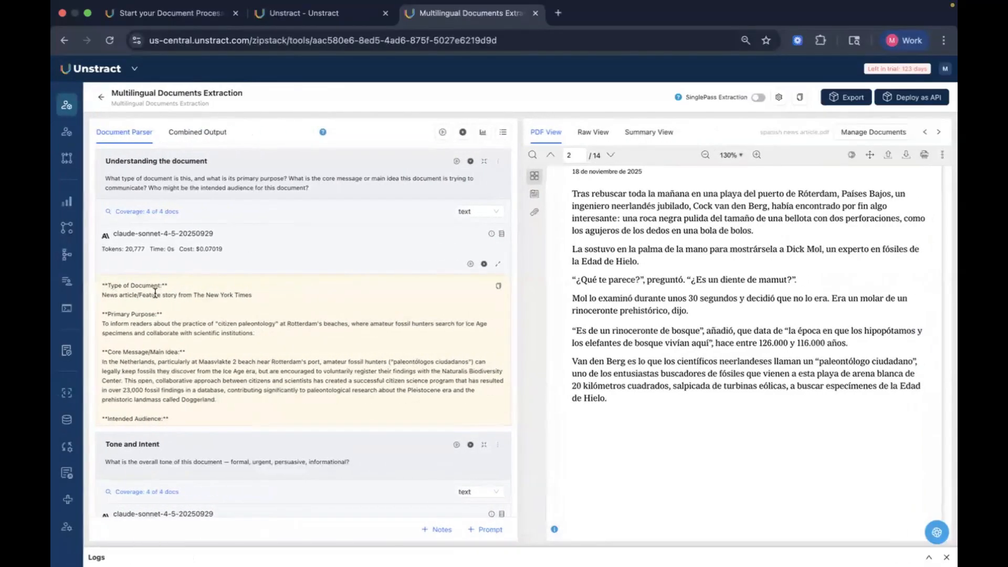
drag(160, 295, 257, 298)
click(257, 297)
scroll(342, 433, down, 15)
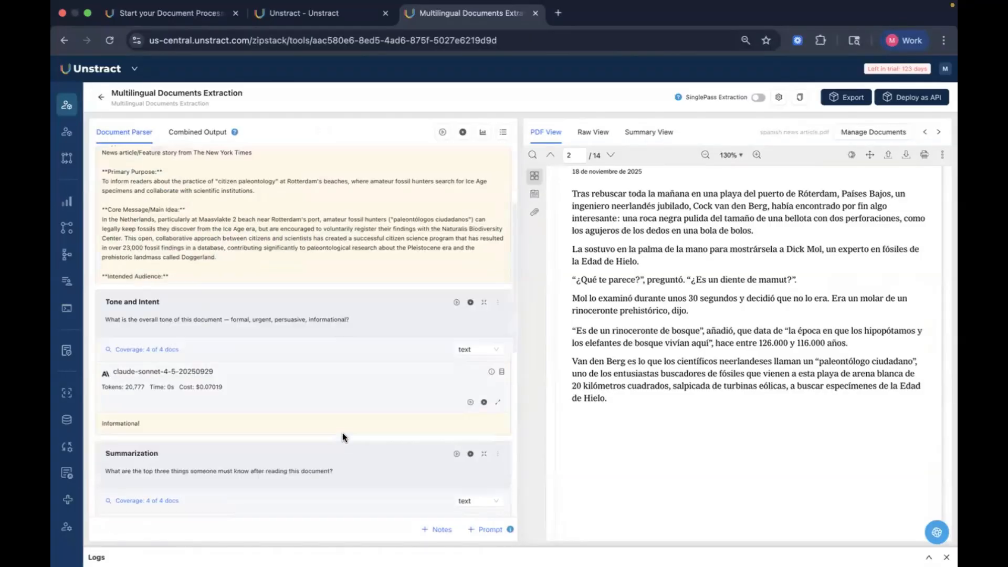
scroll(371, 329, up, 15)
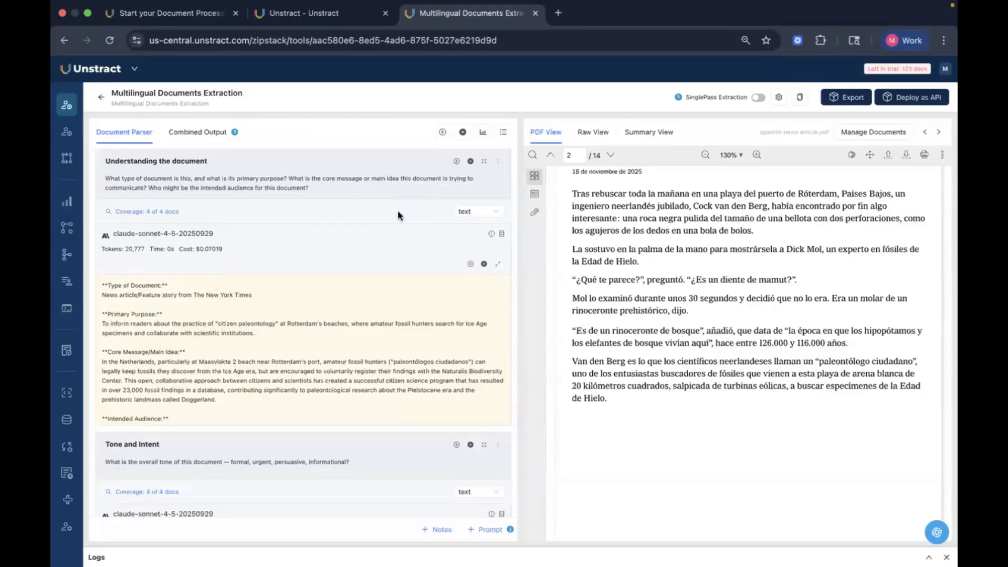
Step: View the article's raw text, then return to the PDF view and scroll through its pages
click(593, 131)
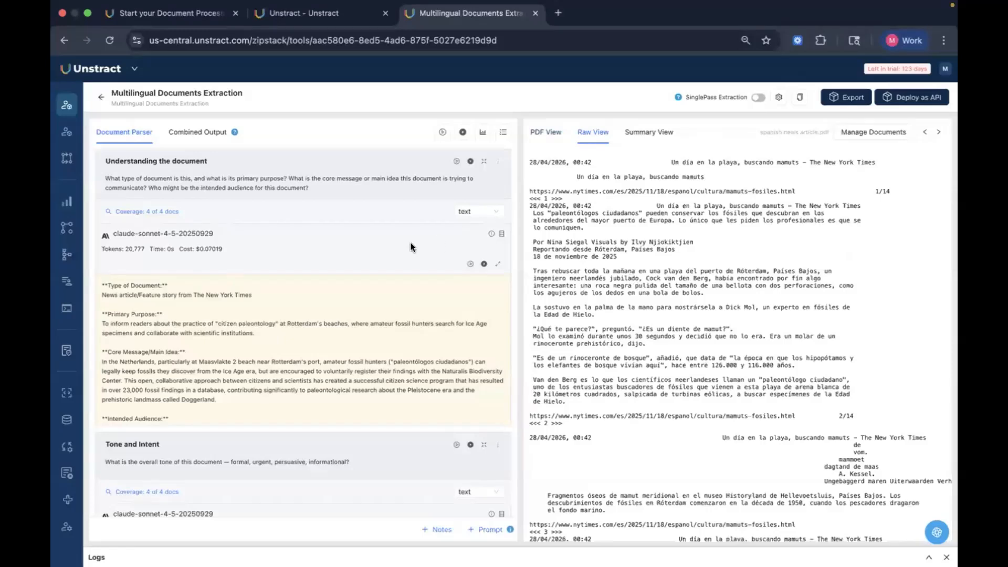
click(553, 142)
scroll(797, 315, down, 3)
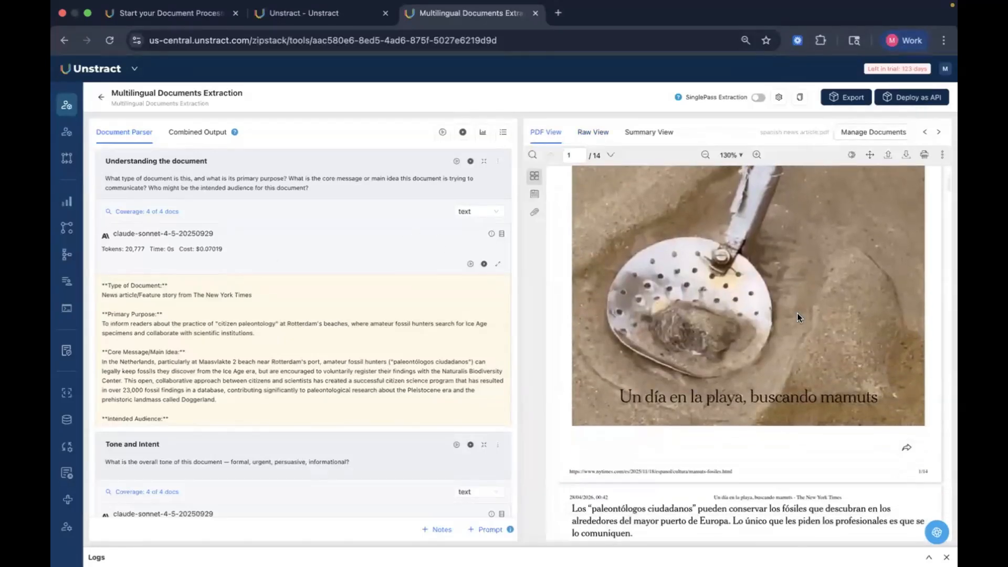
scroll(797, 313, down, 15)
scroll(797, 313, down, 12)
scroll(797, 312, down, 15)
scroll(797, 313, down, 15)
scroll(868, 231, down, 15)
Step: Set Serbian ID Card.png as the default document variant
click(878, 130)
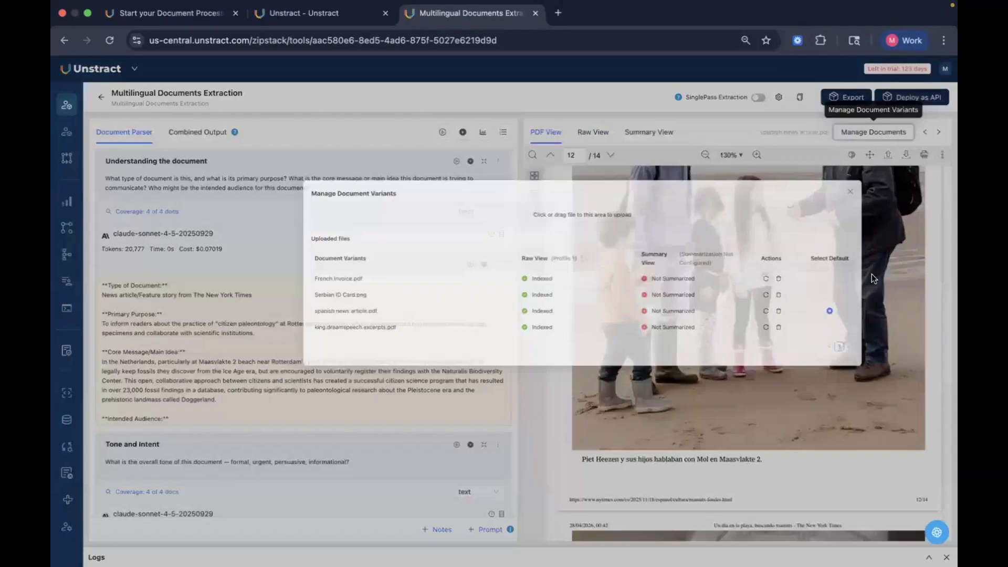
click(817, 340)
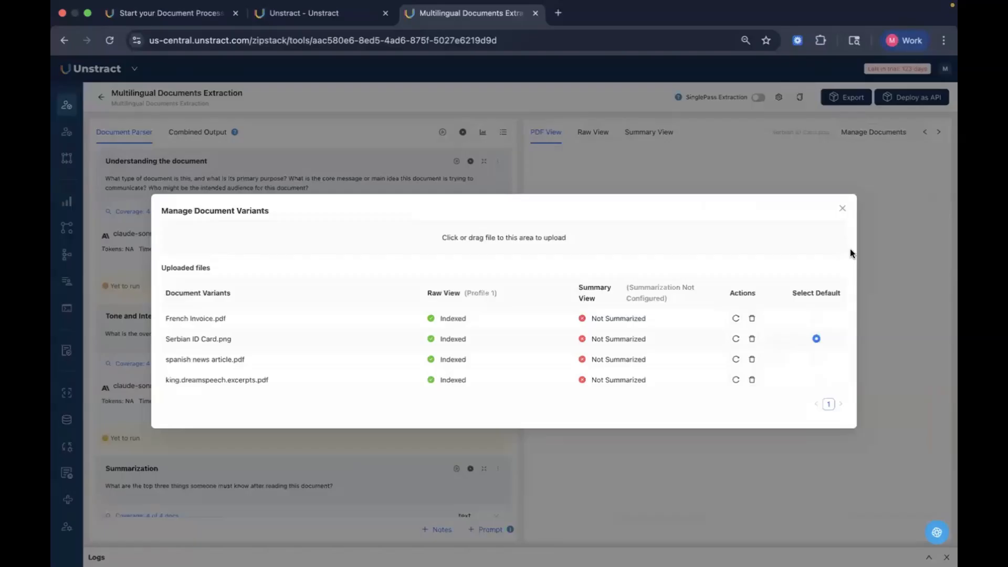
click(842, 208)
Step: Scroll through the prompt outputs for the Serbian ID card down to Critical Analysis
scroll(860, 317, down, 4)
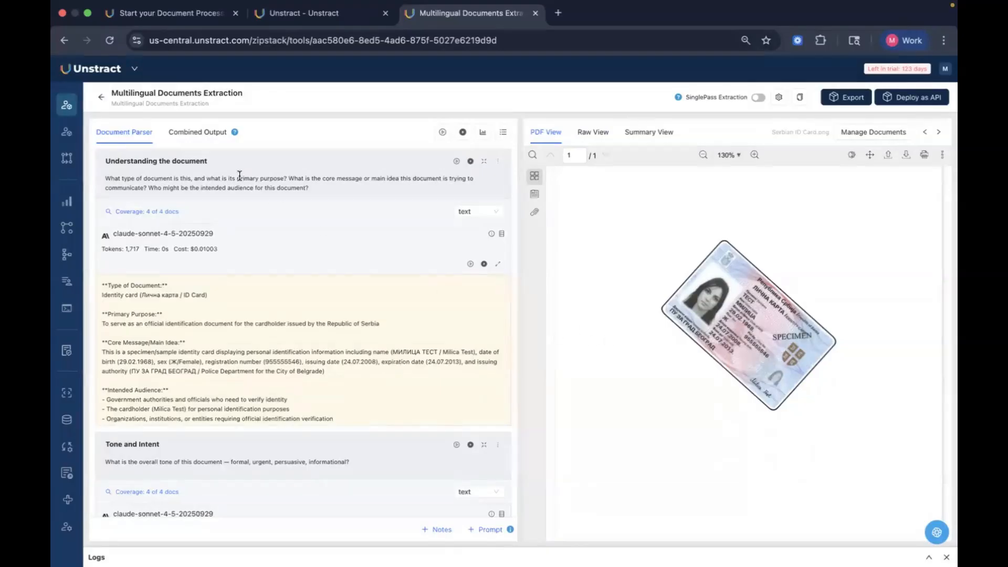
scroll(380, 220, down, 3)
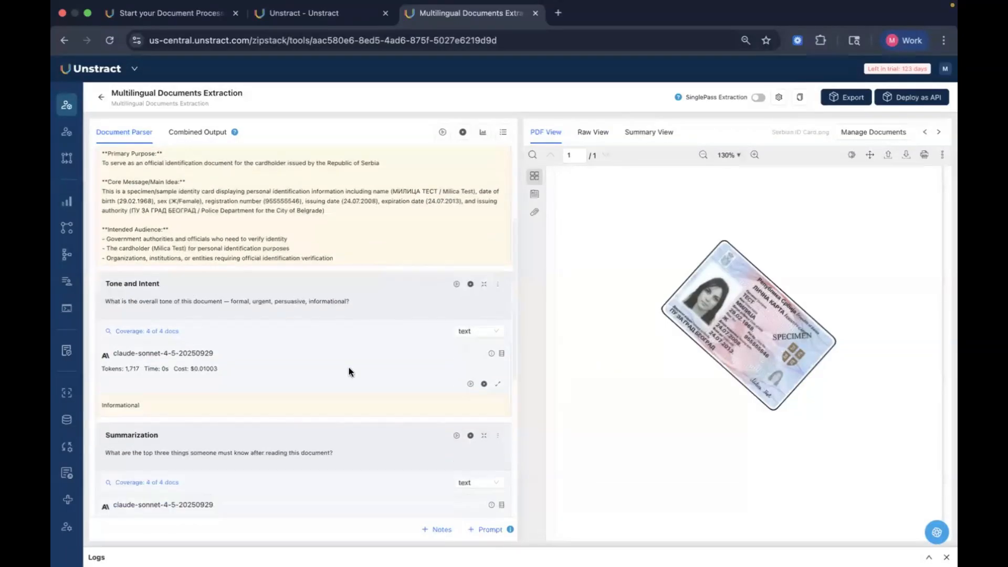
scroll(388, 436, down, 4)
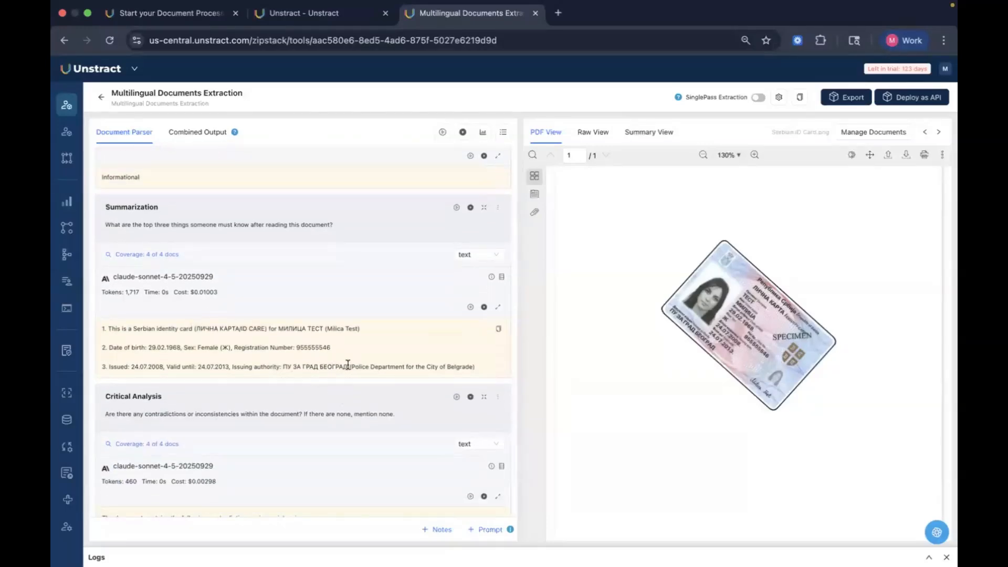
scroll(354, 409, down, 1)
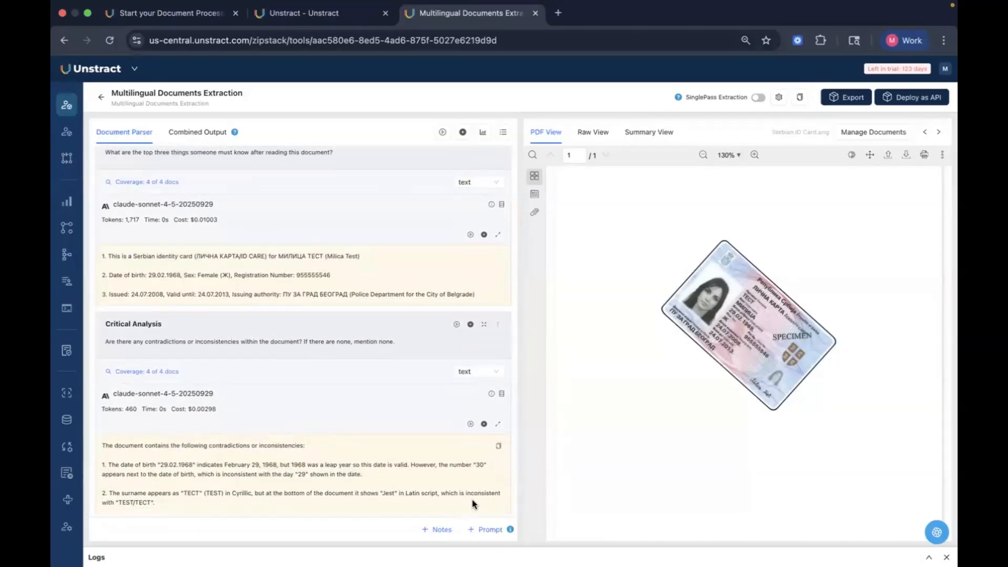
Step: Set French Invoice.pdf as the default document variant
click(903, 135)
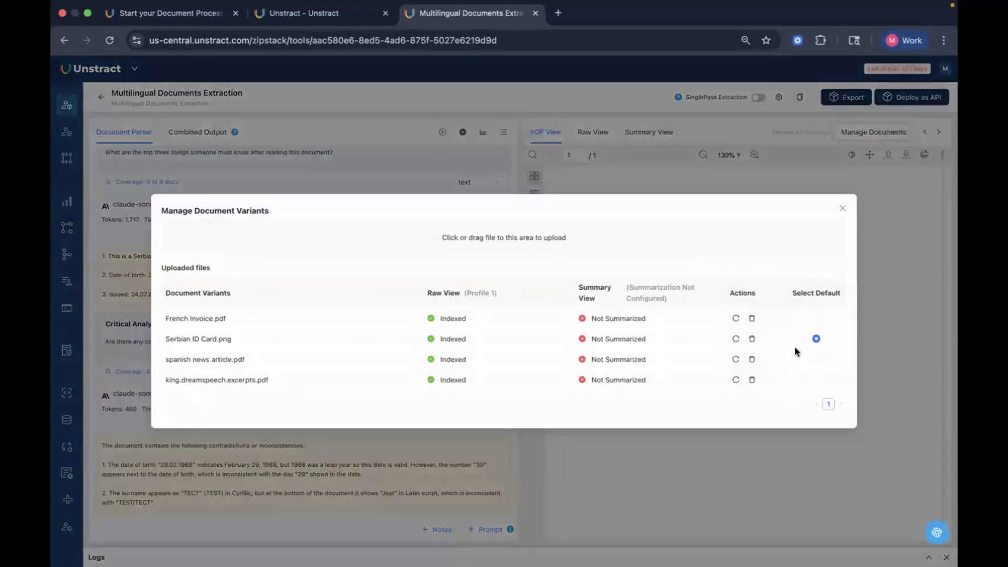
click(816, 318)
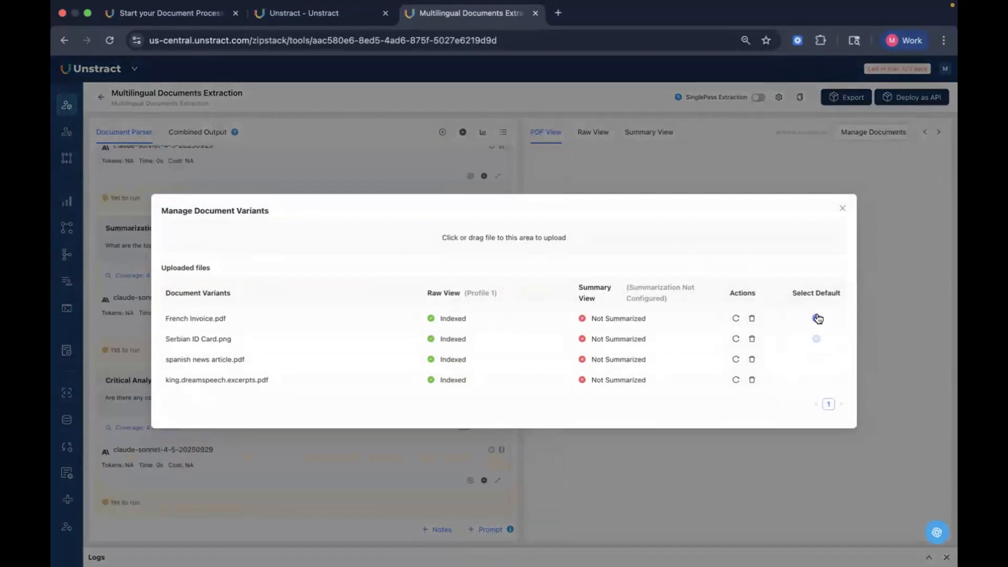
click(843, 208)
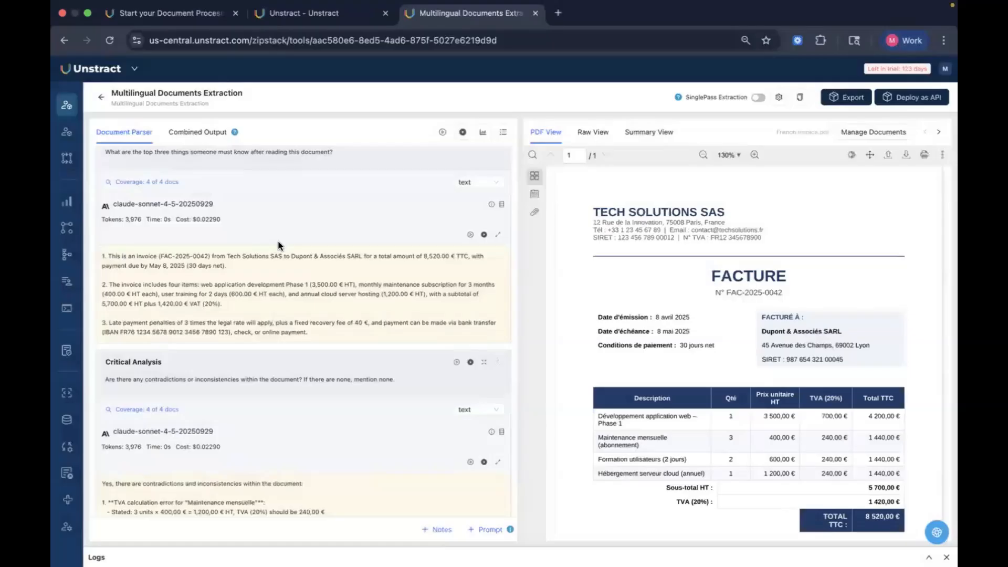
Step: Scroll through the invoice's outputs and highlight the second Summarization point about the invoice items
scroll(279, 246, up, 10)
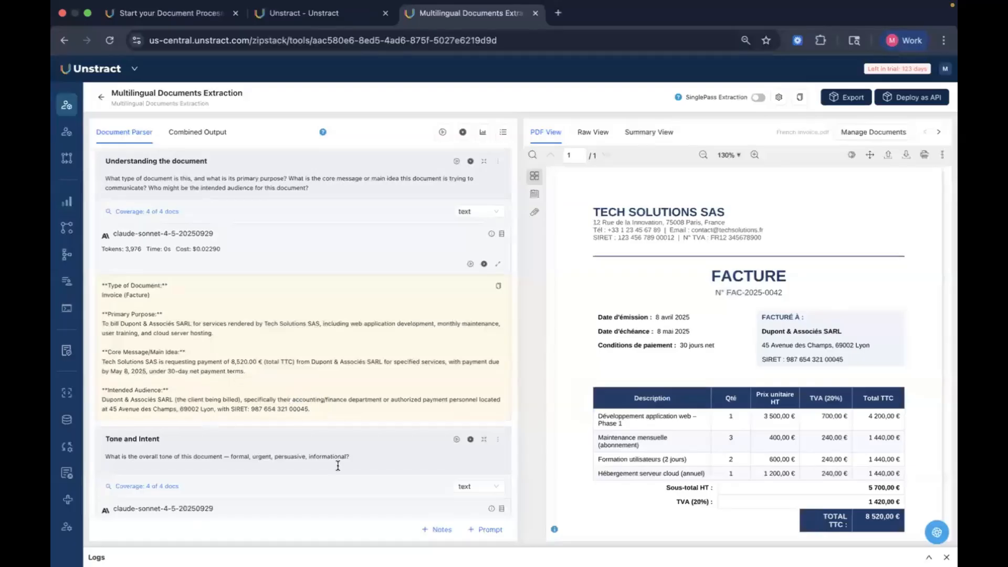
scroll(337, 466, down, 10)
scroll(337, 465, up, 3)
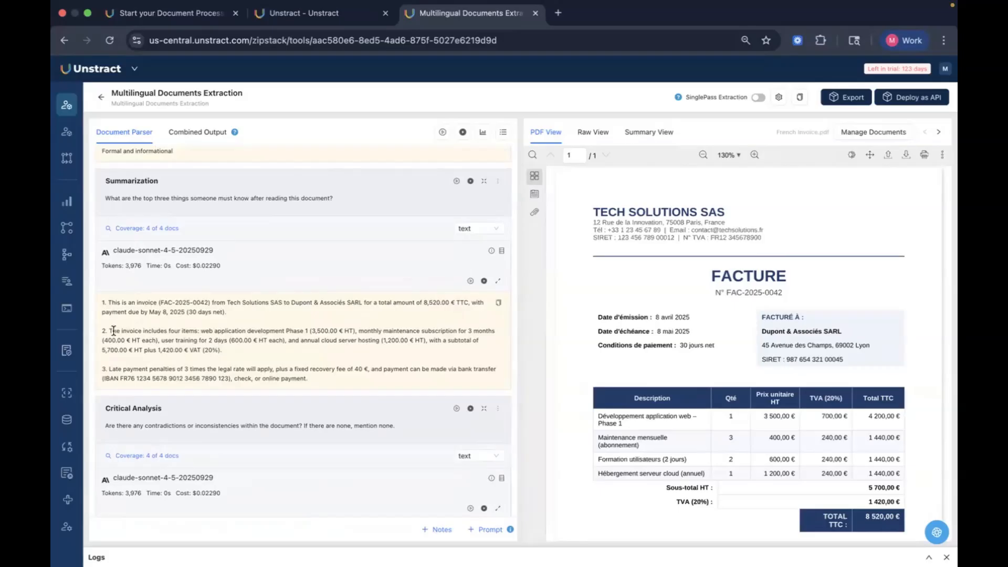
drag(109, 331, 265, 358)
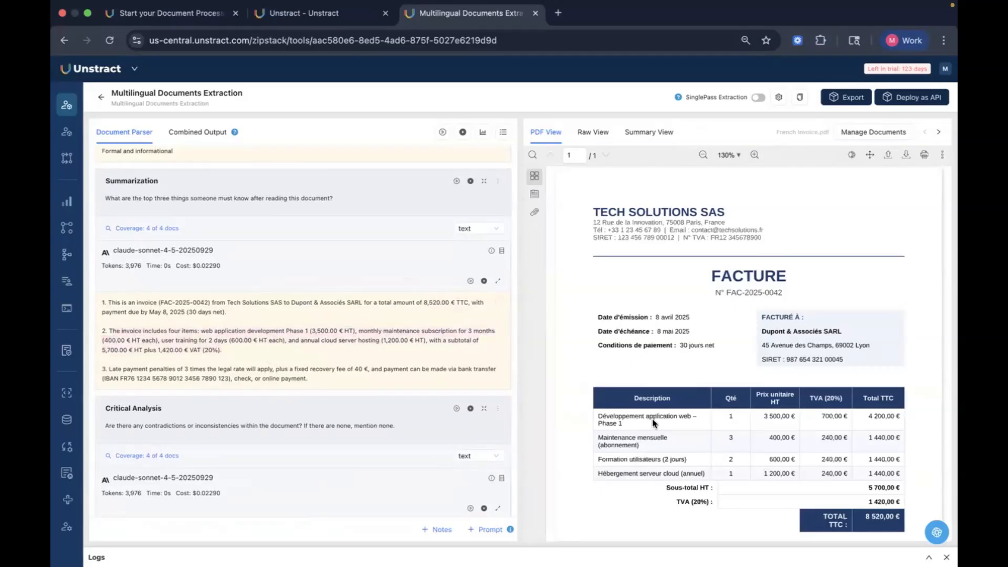
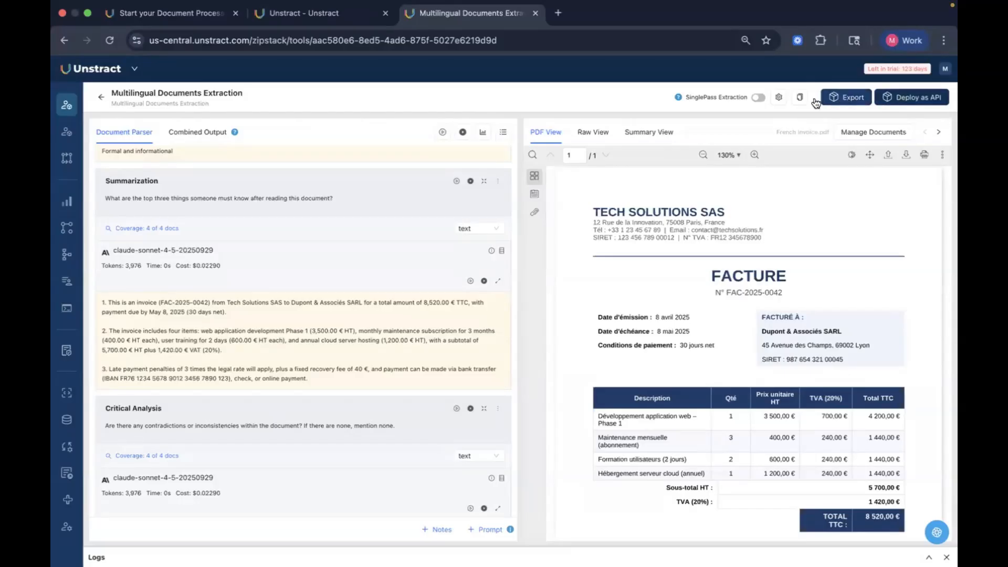
Step: Open the Credit Card Parser - ETL Workflow from the Workflows list
mouse_move(68, 228)
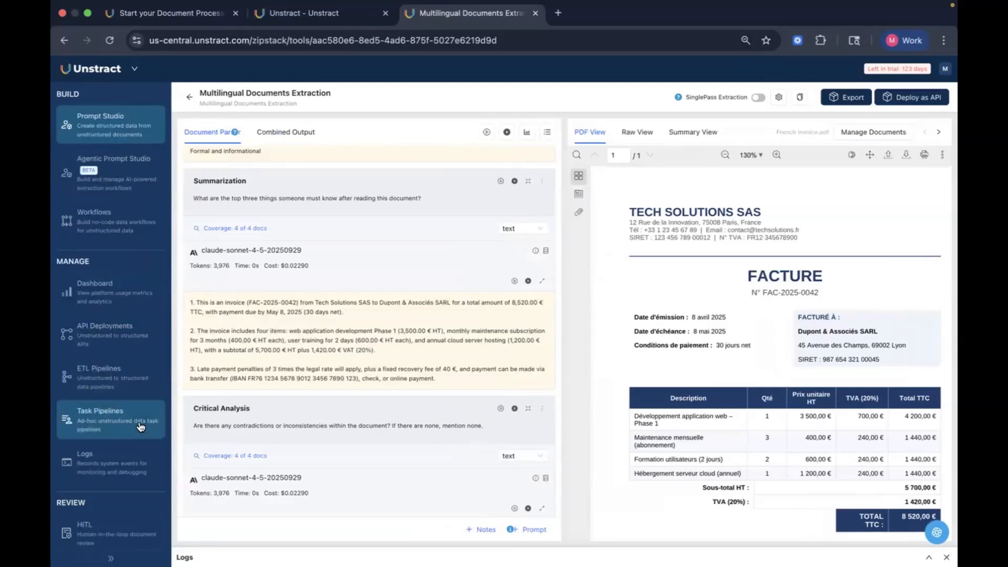
scroll(140, 427, down, 2)
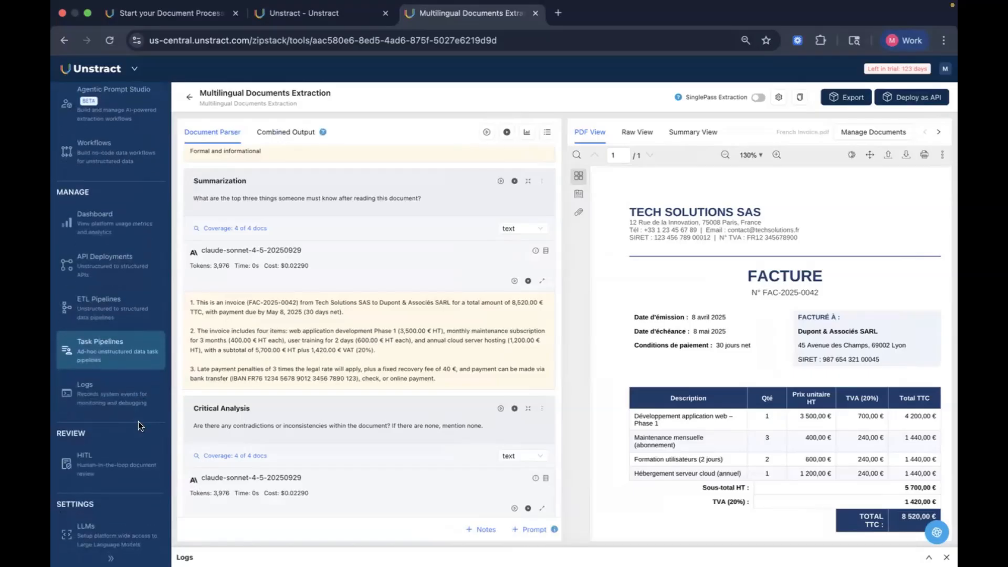
mouse_move(126, 462)
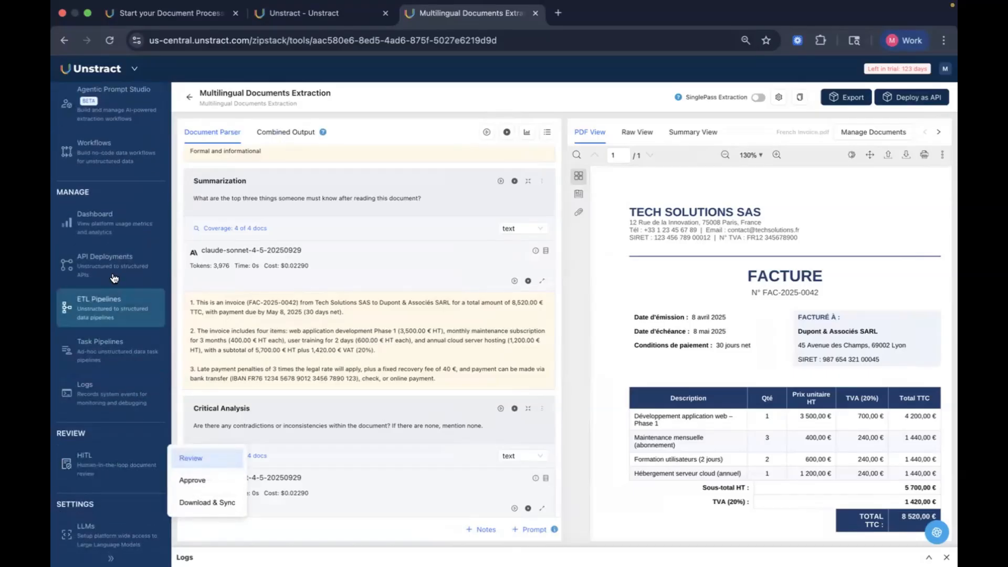
scroll(110, 246, up, 2)
click(107, 231)
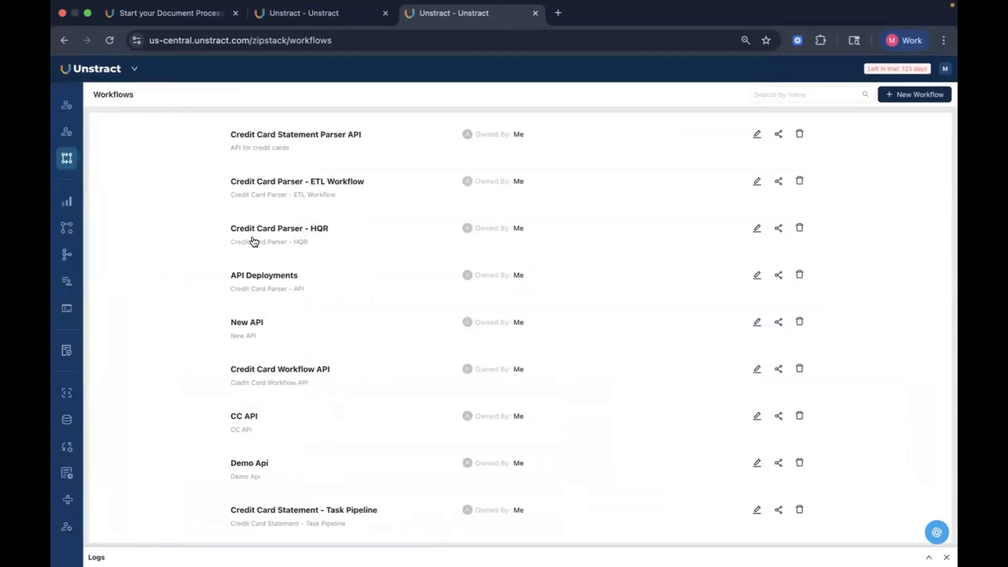
click(311, 184)
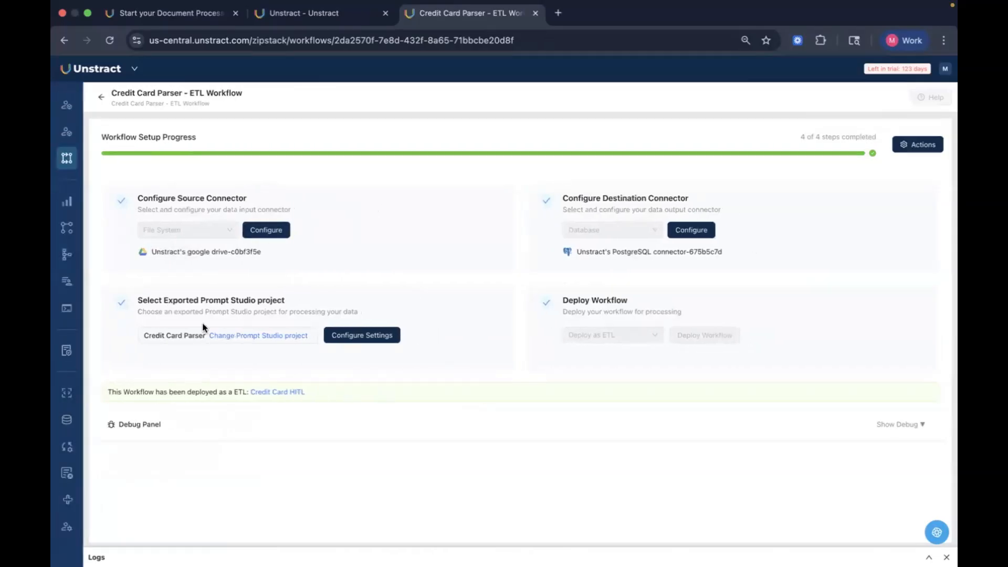
Step: View the tool settings of the workflow's exported Prompt Studio project
click(362, 335)
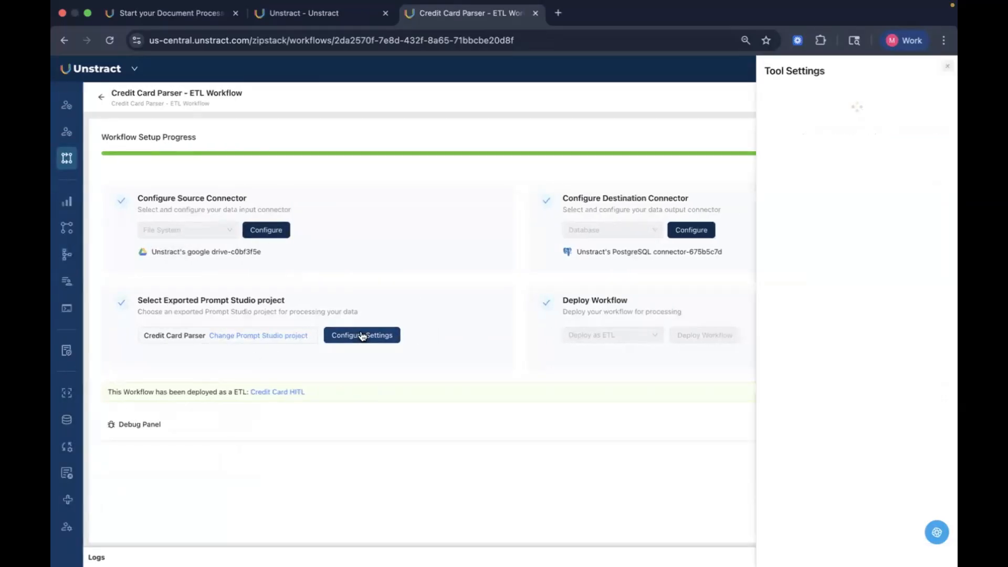
click(947, 72)
Step: Search the exported Prompt Studio projects for multi, then cancel the project change
click(296, 336)
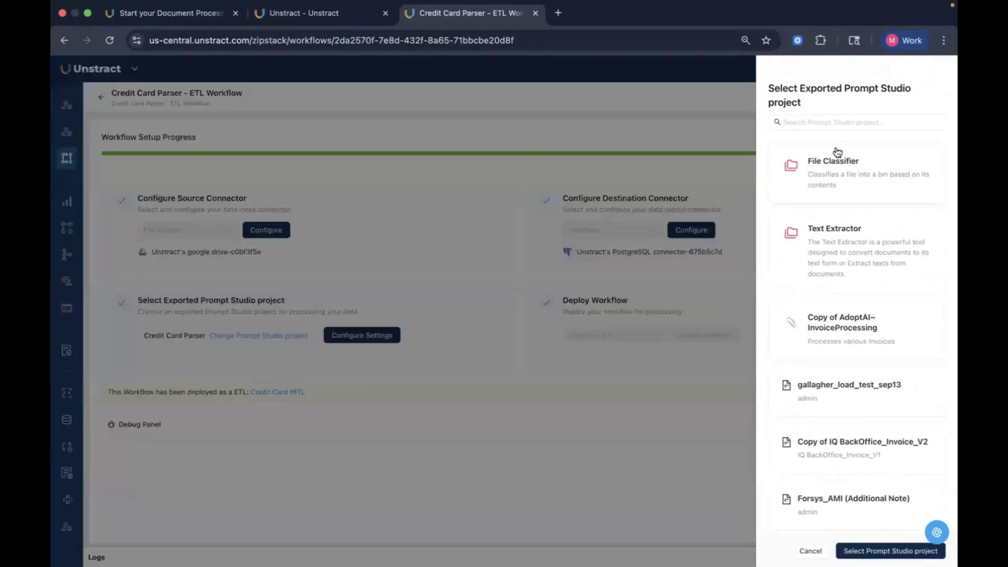
click(824, 122)
text(multi)
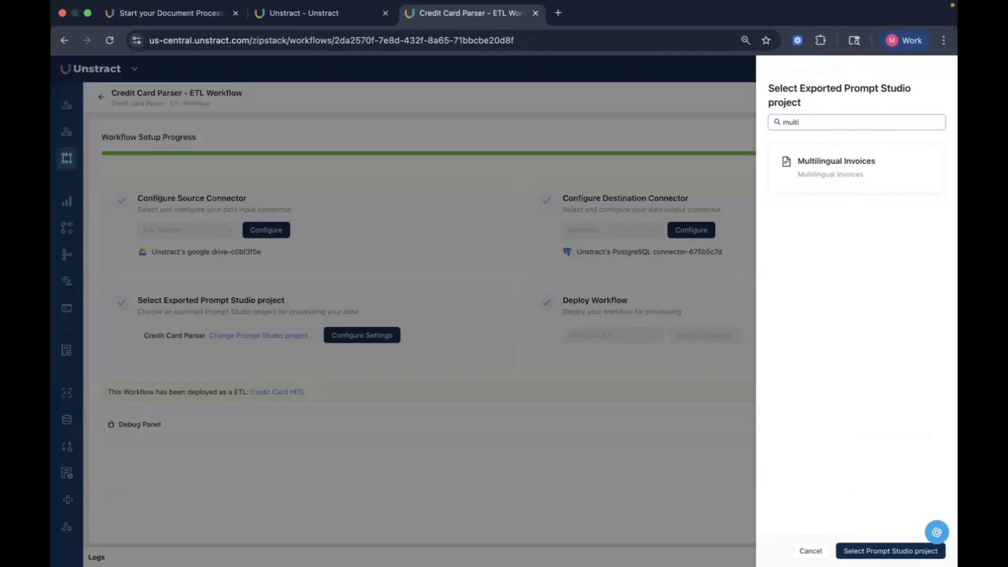
click(809, 550)
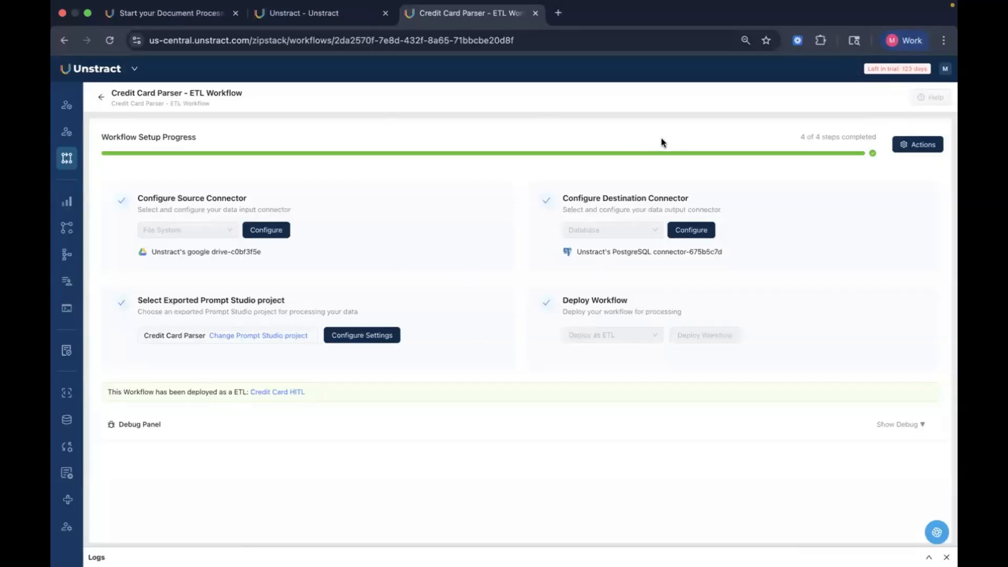
Step: Open the destination connector's Human In The Loop rules and inspect the existing customer_name rule
click(686, 234)
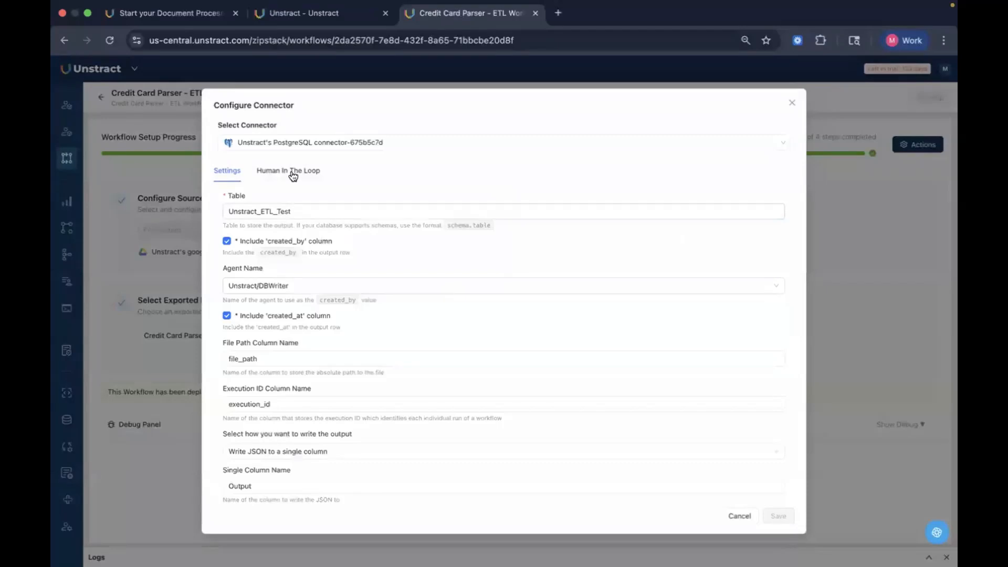
click(290, 172)
click(227, 172)
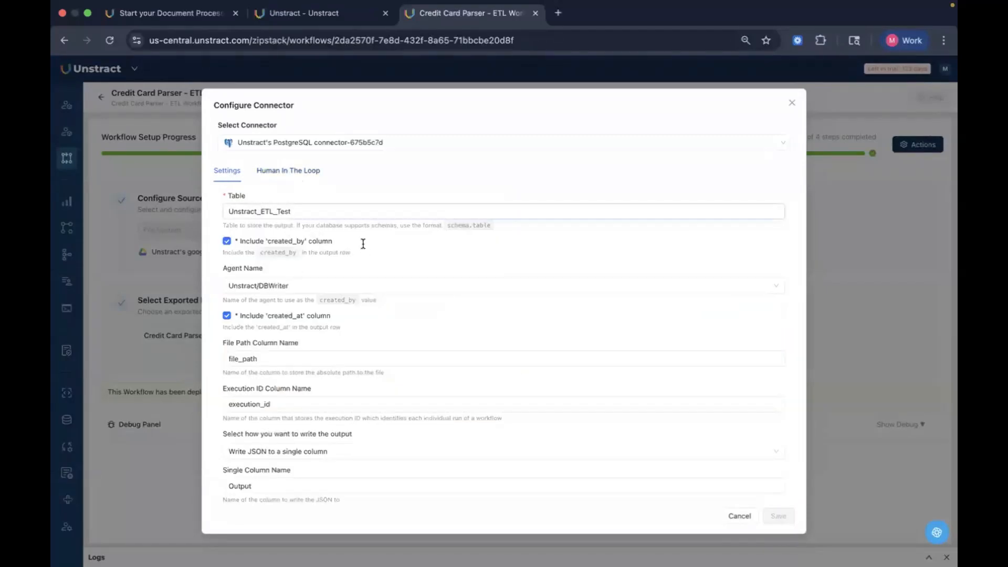
click(291, 180)
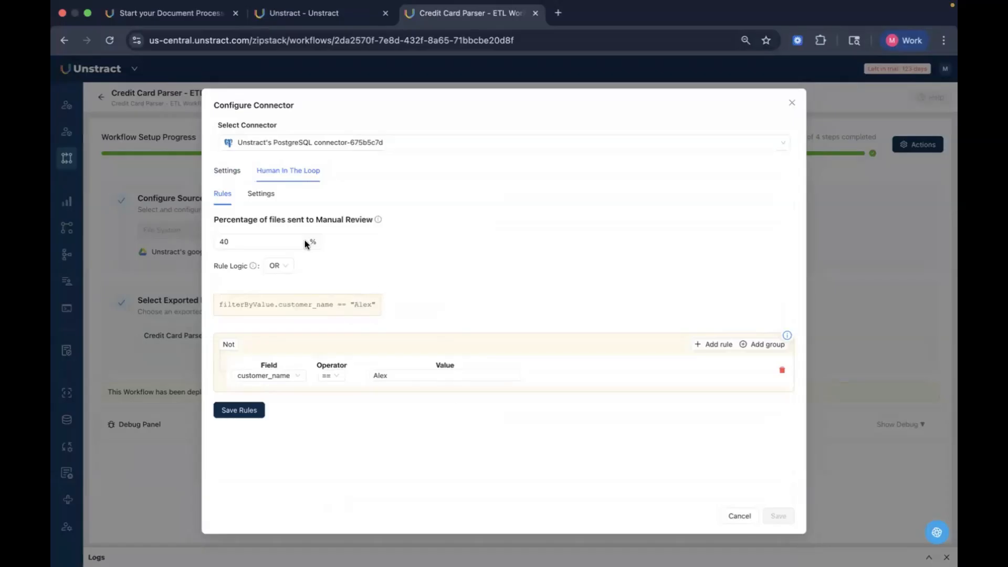
click(259, 240)
click(495, 257)
click(308, 377)
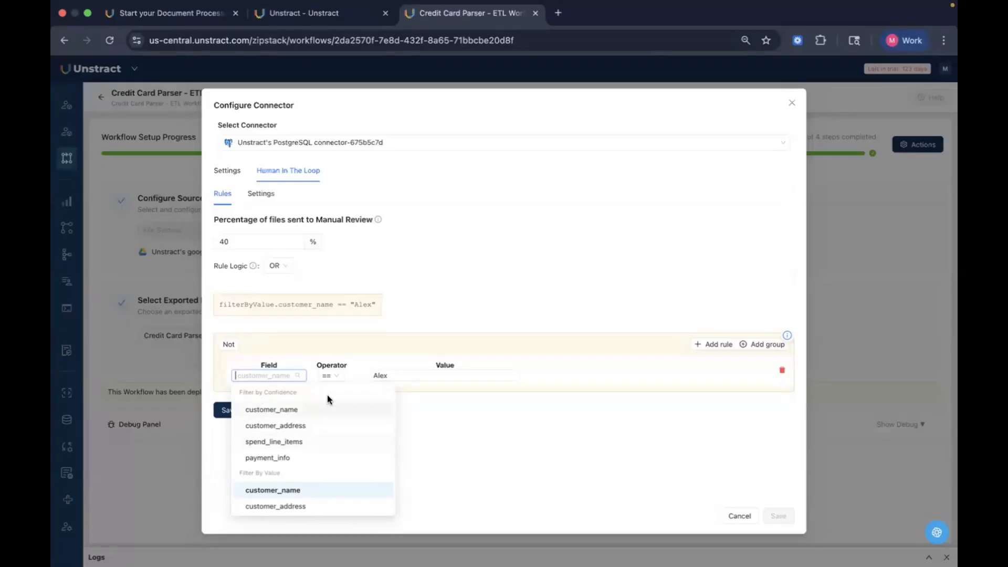
click(534, 398)
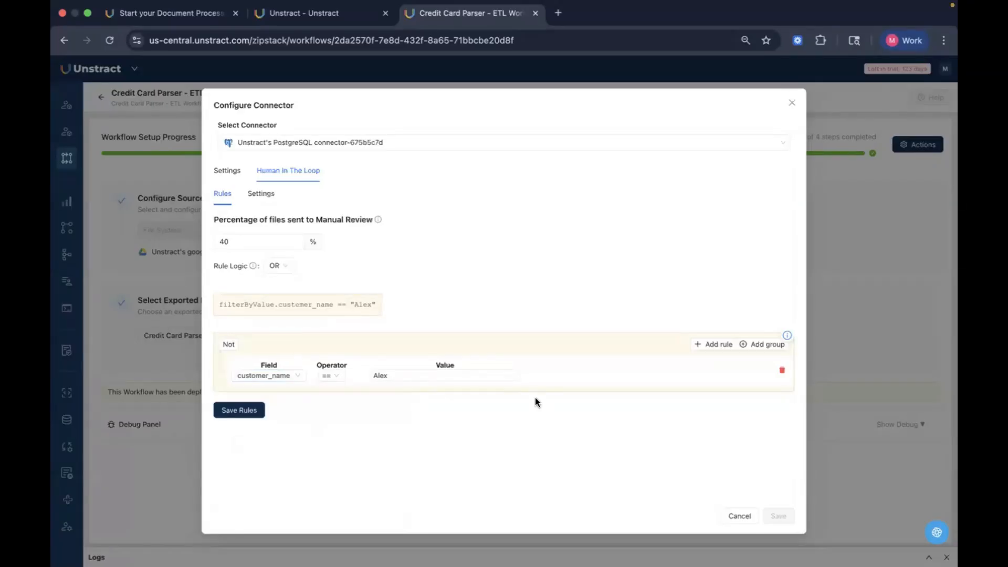
Step: Add a second rule with an Or combinator filtering by confidence on customer_address
click(283, 376)
scroll(323, 488, down, 3)
click(500, 443)
click(714, 345)
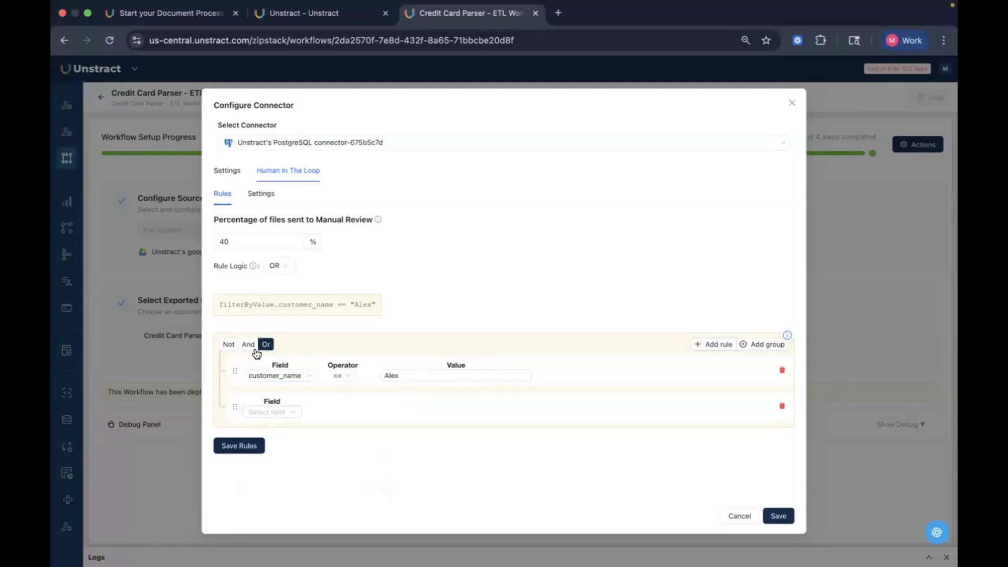
click(273, 409)
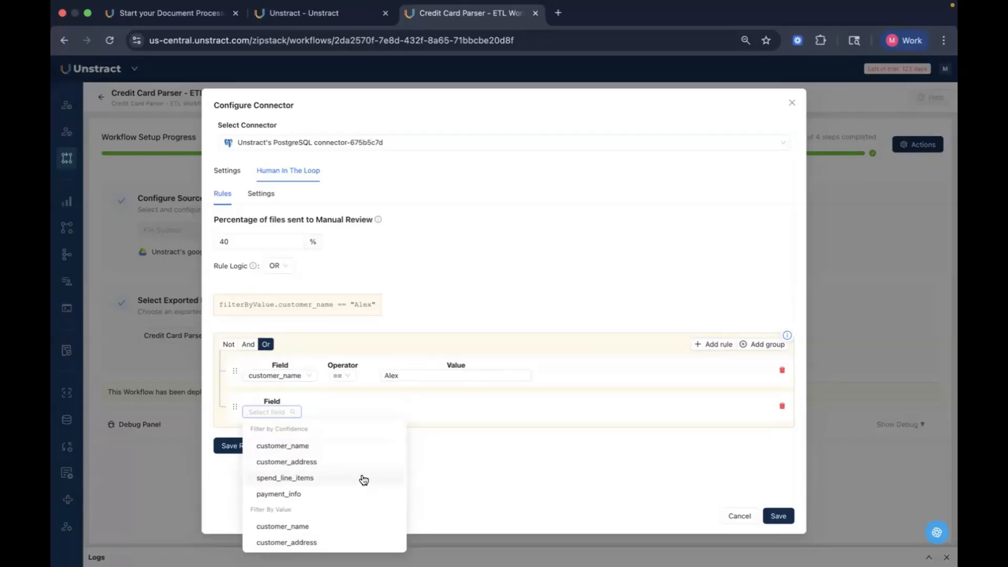
scroll(364, 480, down, 3)
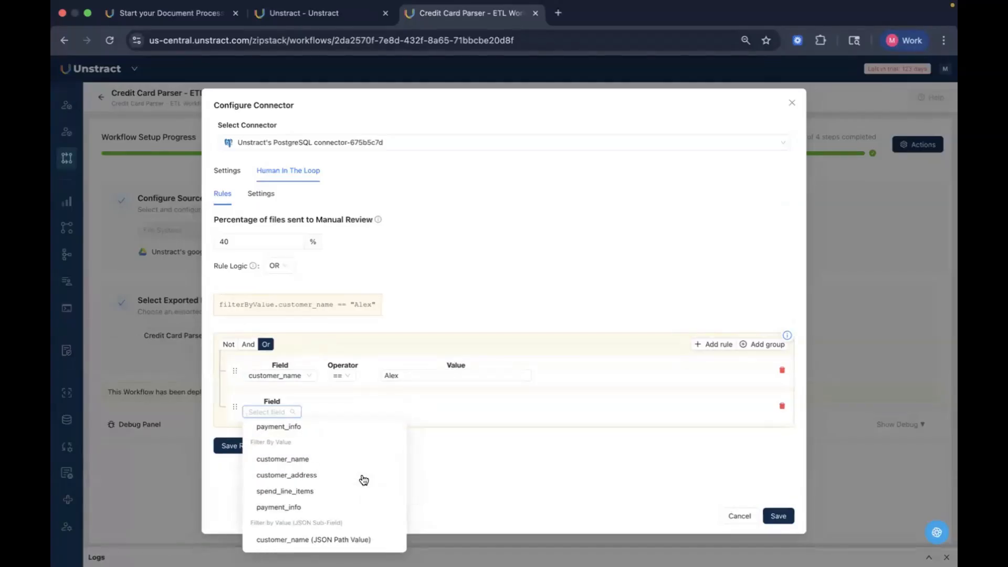
scroll(364, 480, up, 2)
click(305, 449)
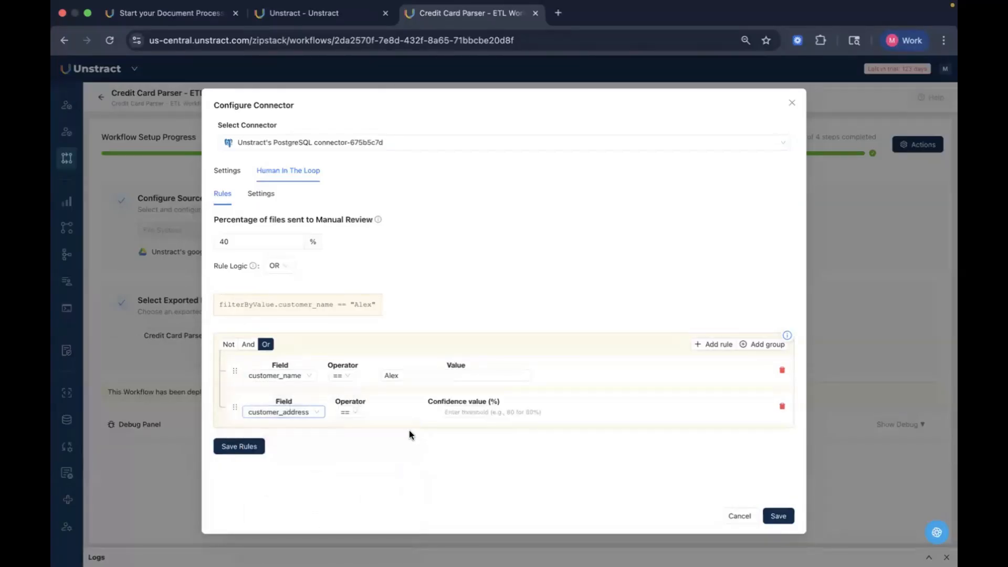
Step: Set the new rule's operator to > with a confidence value of 0.6 and save the rules
click(357, 413)
click(355, 479)
click(451, 412)
text(0)
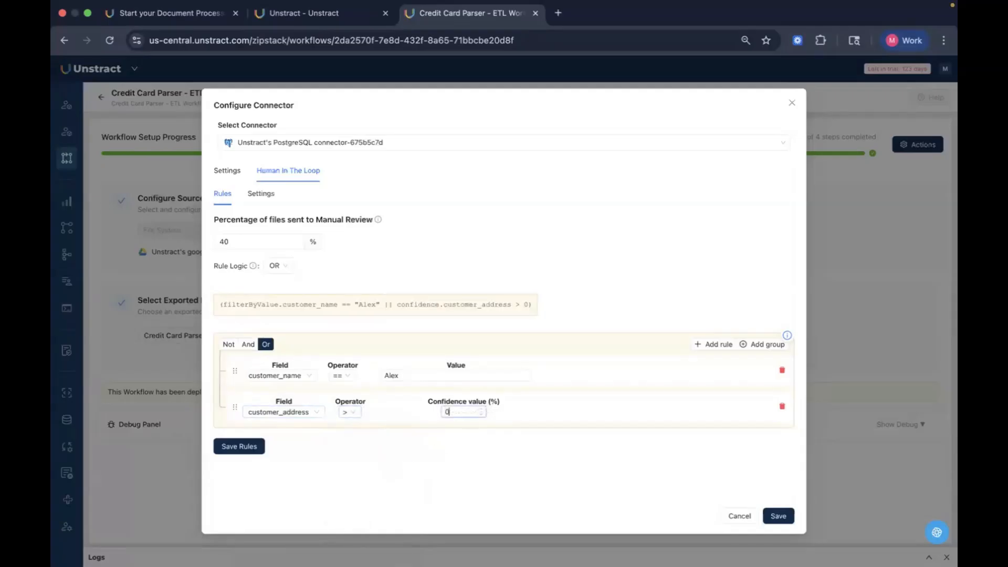
text(.6)
click(226, 446)
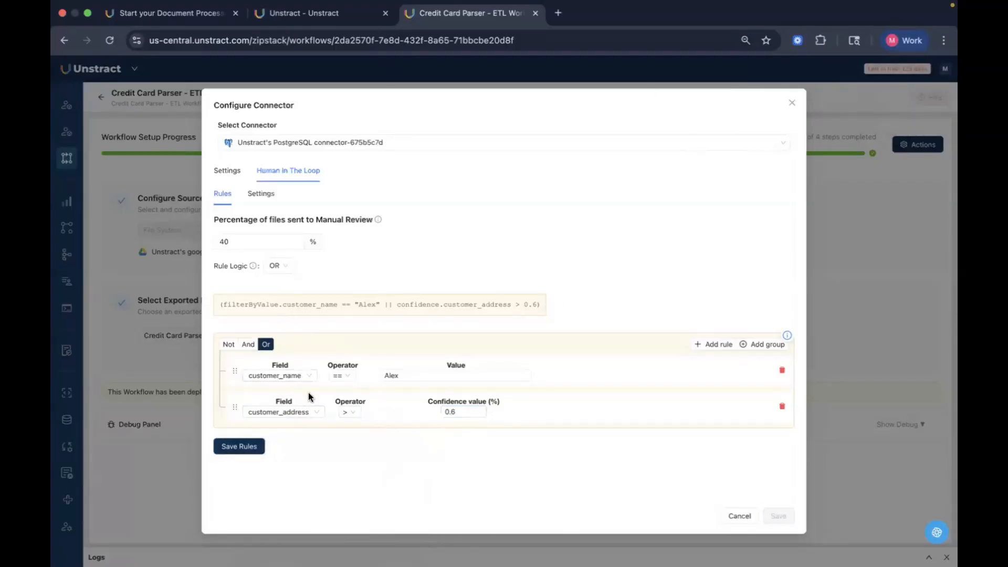
Step: Toggle the rule combinator to And and back to Or, then close the connector dialog
click(250, 345)
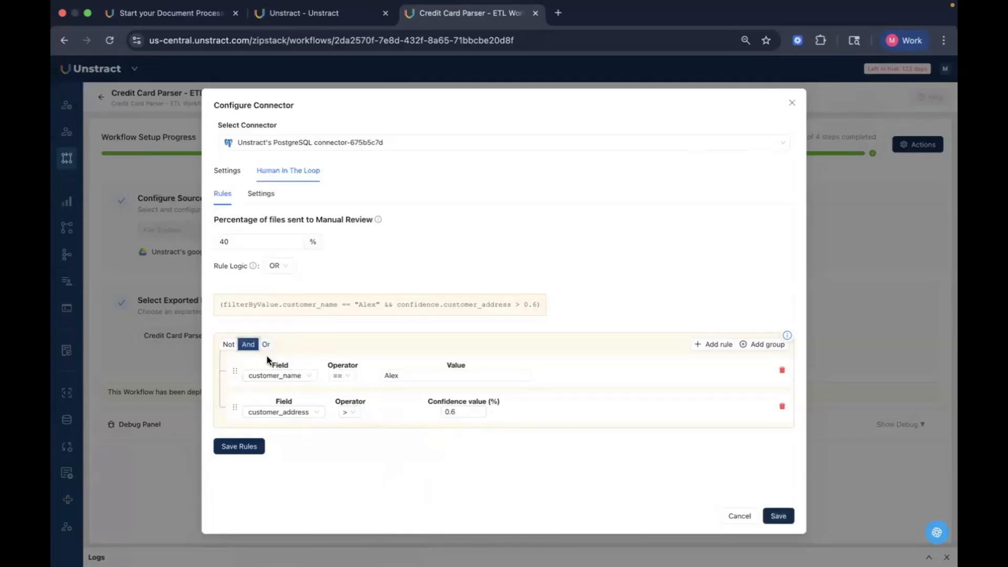
click(266, 345)
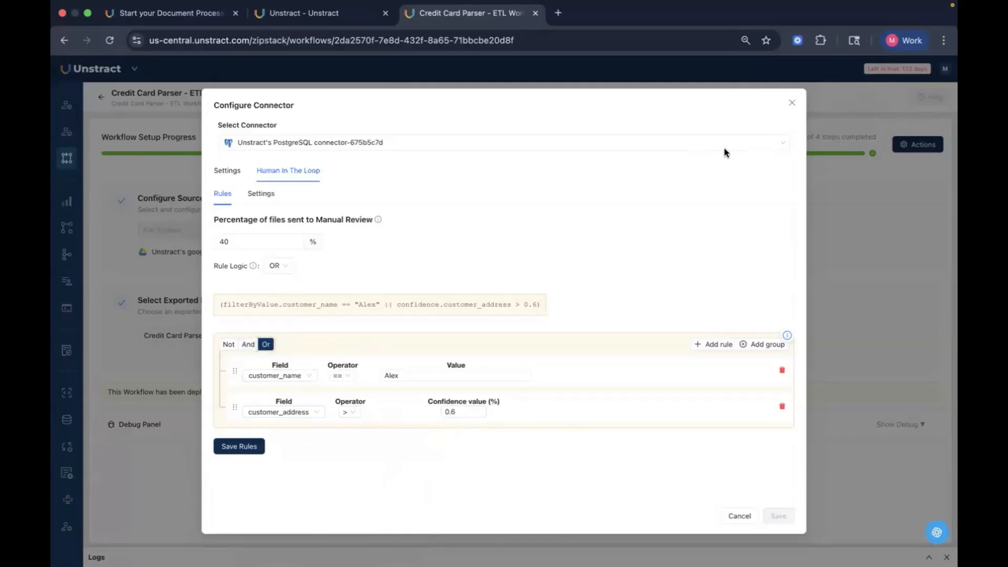
click(790, 107)
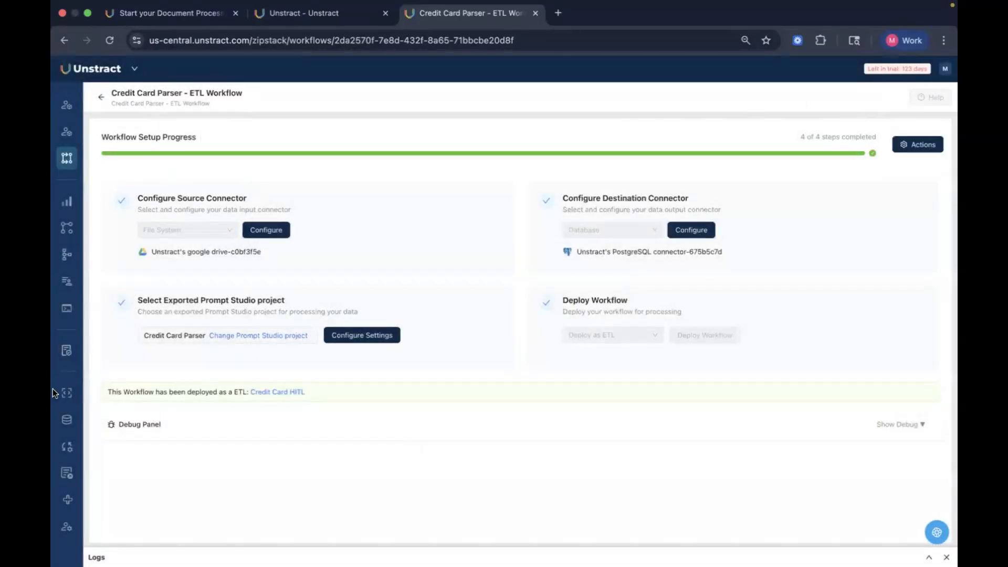
Step: Open the HITL review page
mouse_move(147, 401)
scroll(147, 414, down, 2)
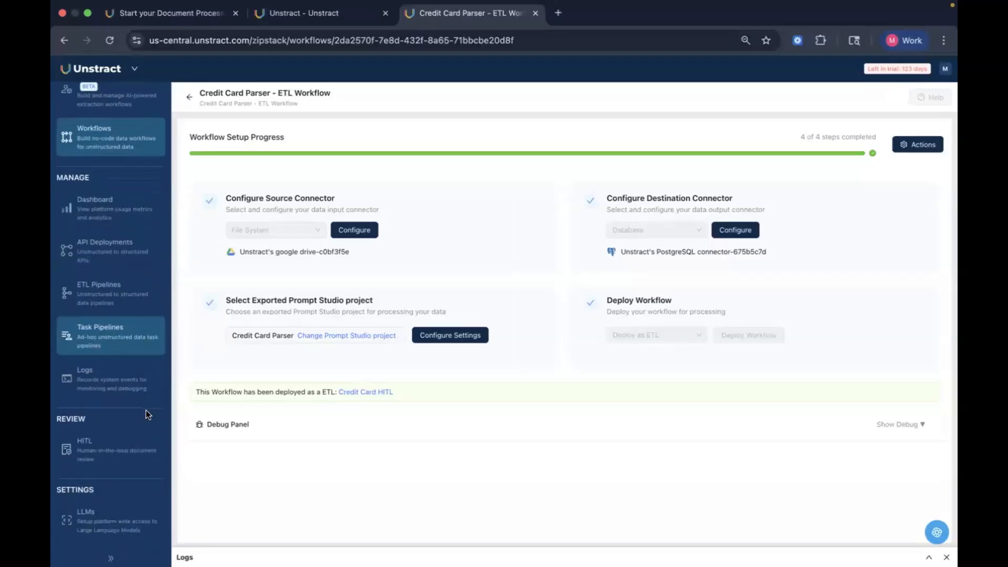
click(176, 445)
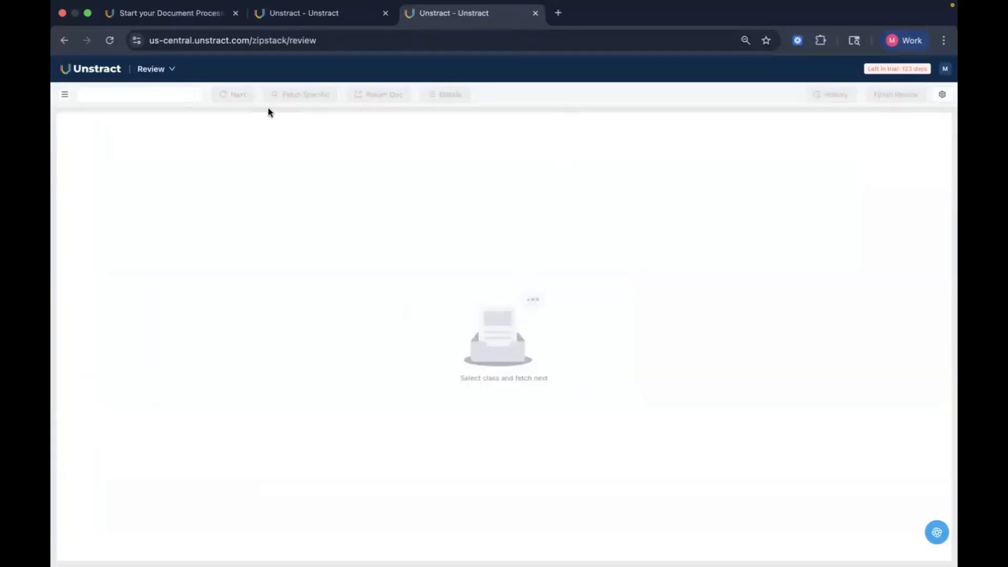
Step: Select the AWB ETL Pipeline class and fetch the next document for review
click(173, 96)
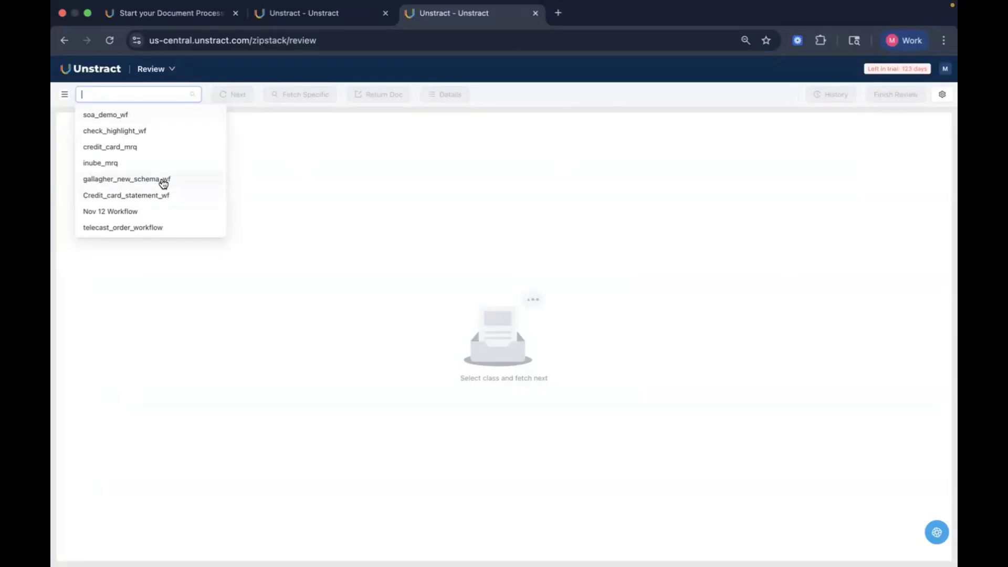
scroll(164, 183, down, 10)
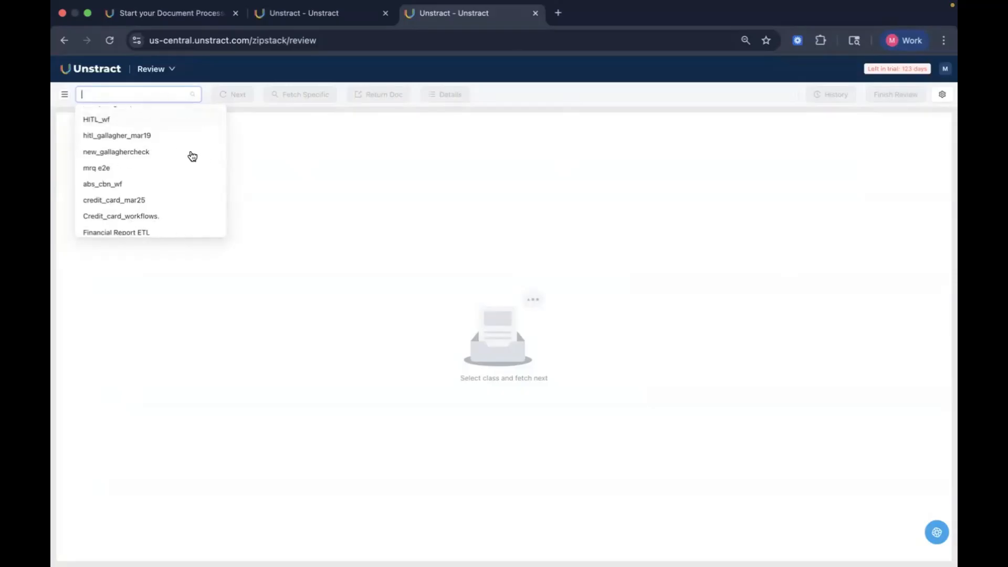
scroll(175, 224, down, 5)
scroll(177, 225, down, 8)
scroll(177, 226, up, 2)
scroll(177, 225, up, 6)
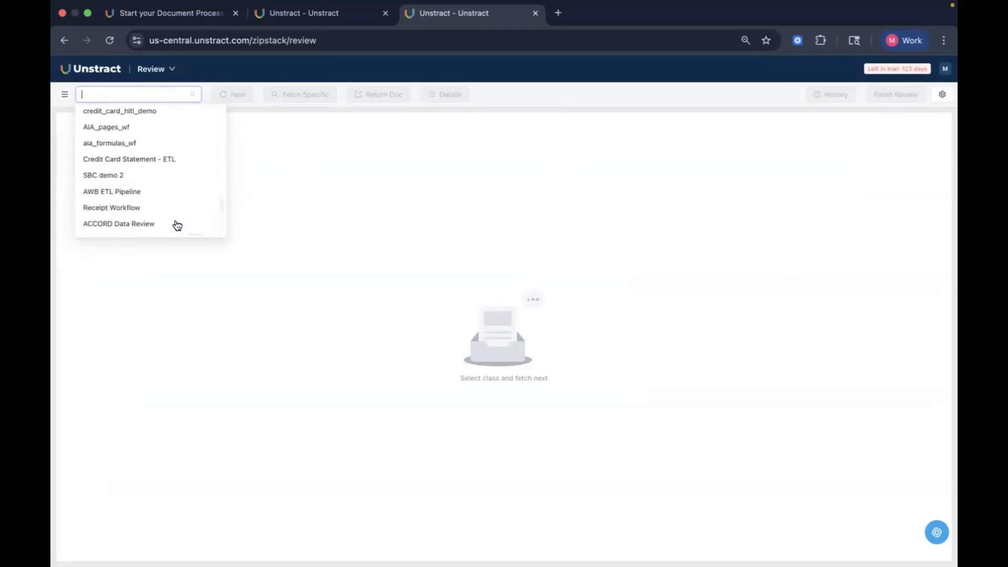
click(144, 192)
click(240, 100)
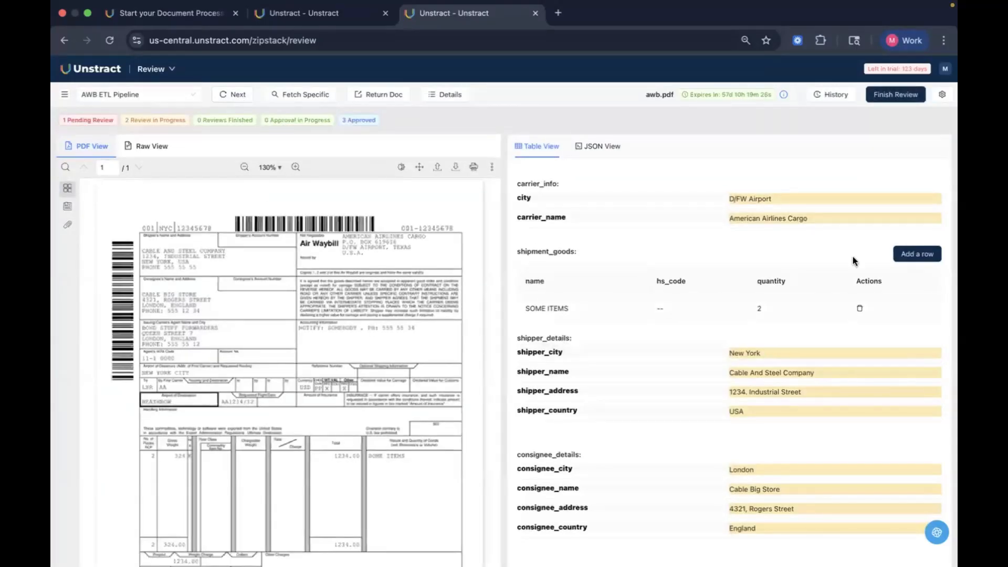
Step: Inspect the extracted fields' confidence scores and their source highlights in the waybill
mouse_move(829, 353)
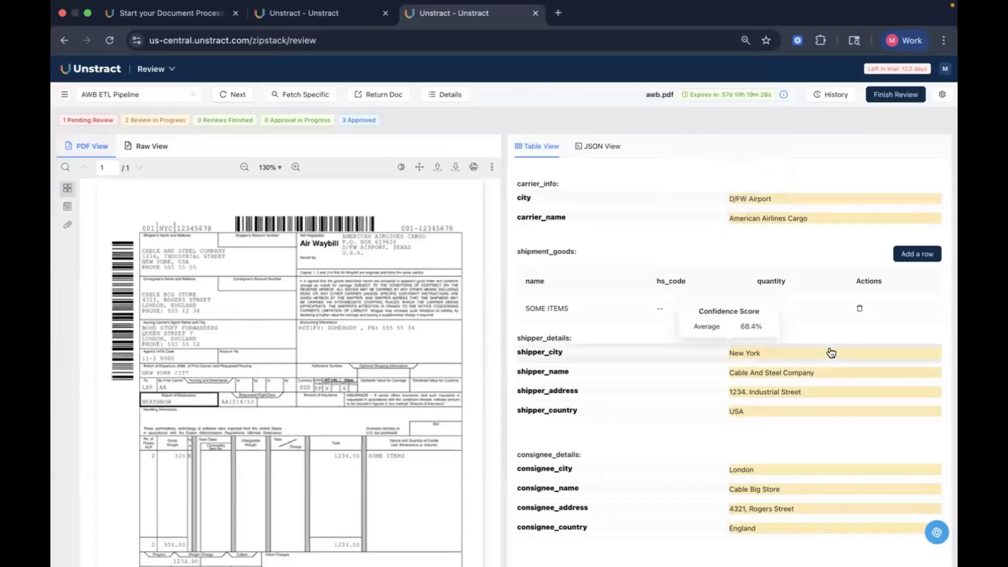
mouse_move(796, 205)
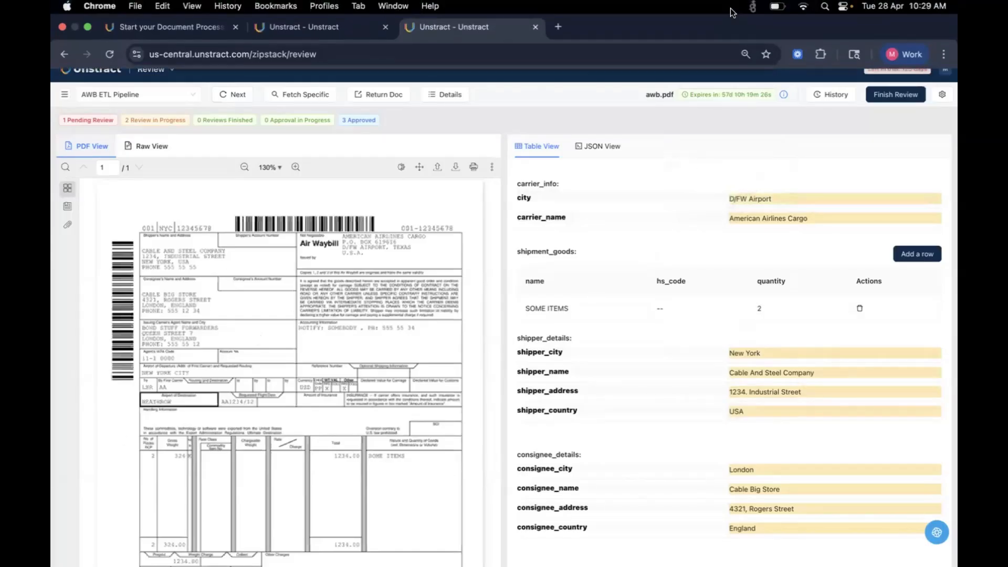
click(798, 224)
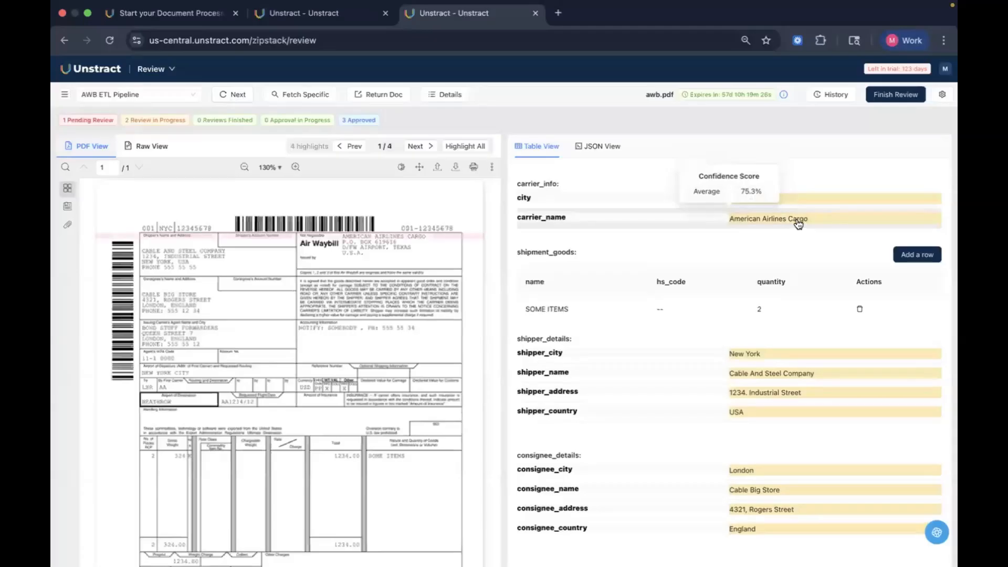
click(824, 368)
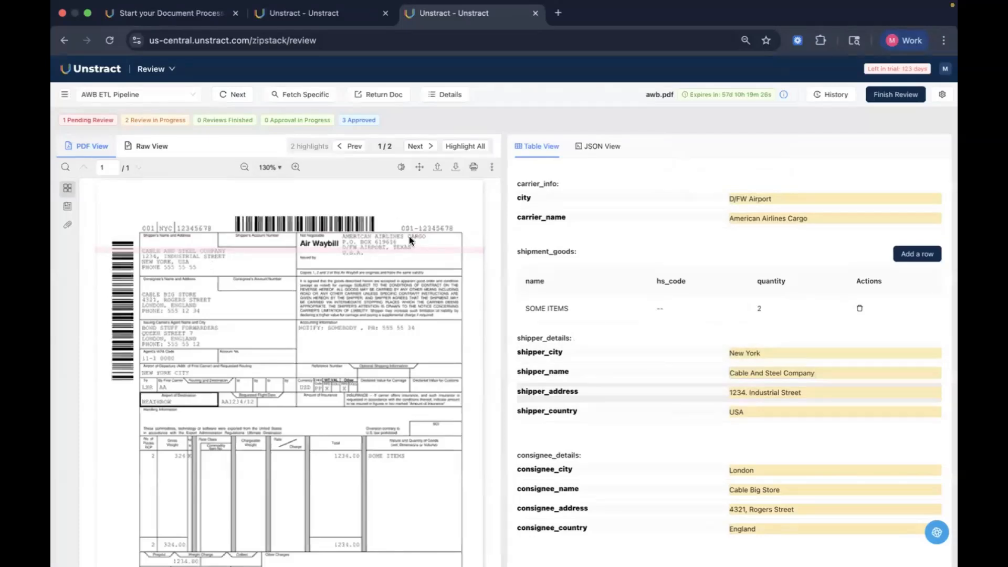
mouse_move(780, 398)
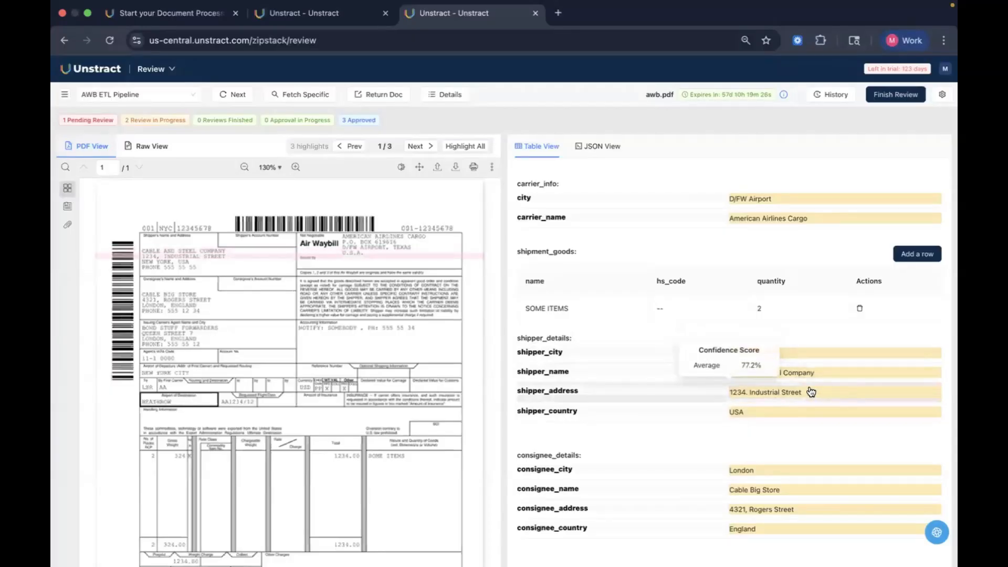
Step: Change the shipper_country value to India and save the edit
click(773, 412)
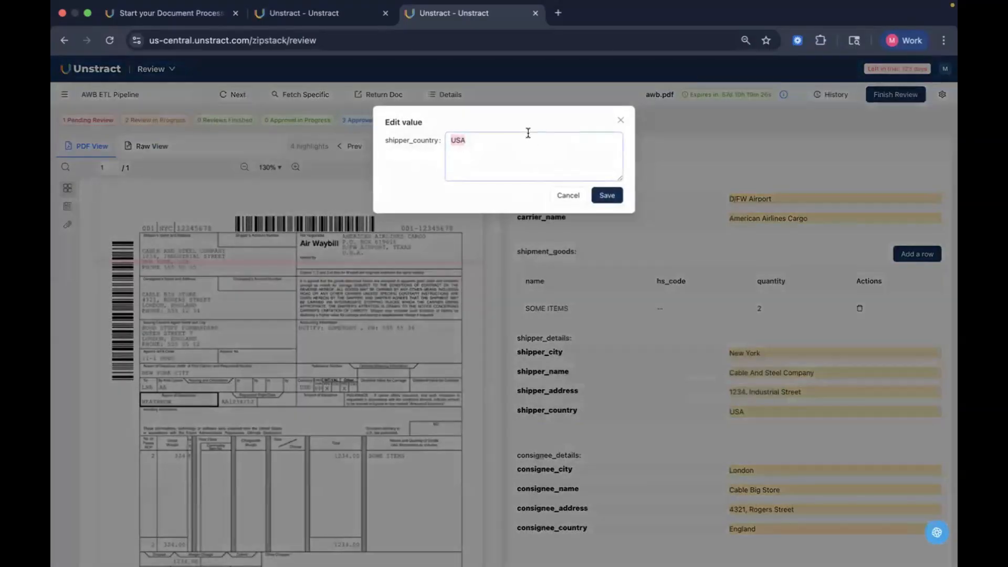
text(India)
click(610, 194)
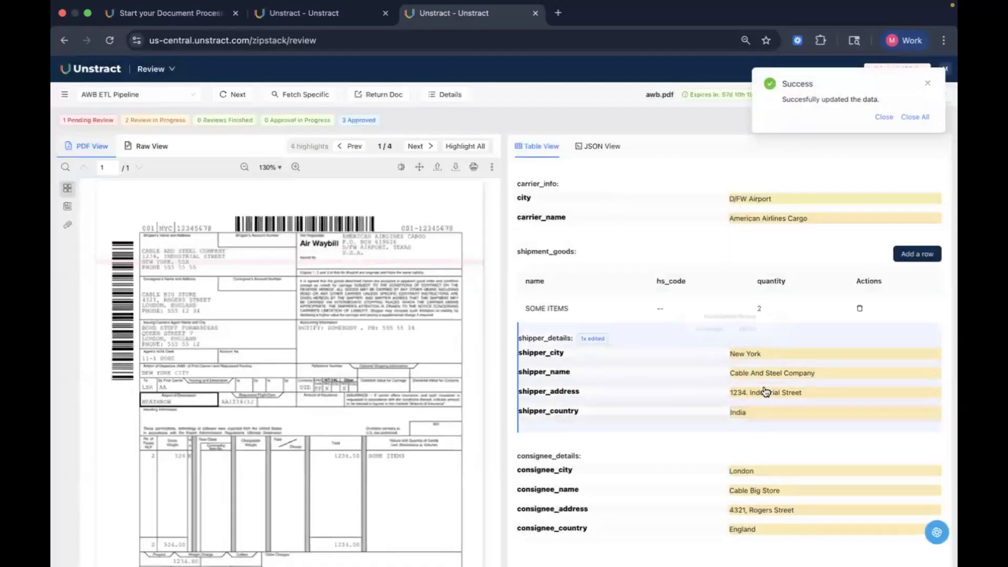
click(927, 117)
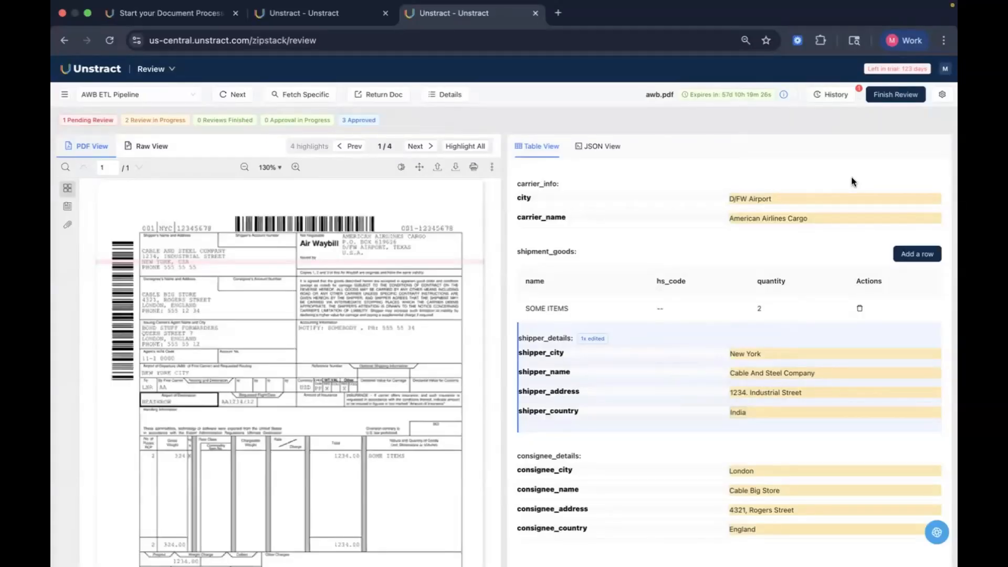
Step: Finish the review of the waybill document and dismiss the notifications
click(892, 96)
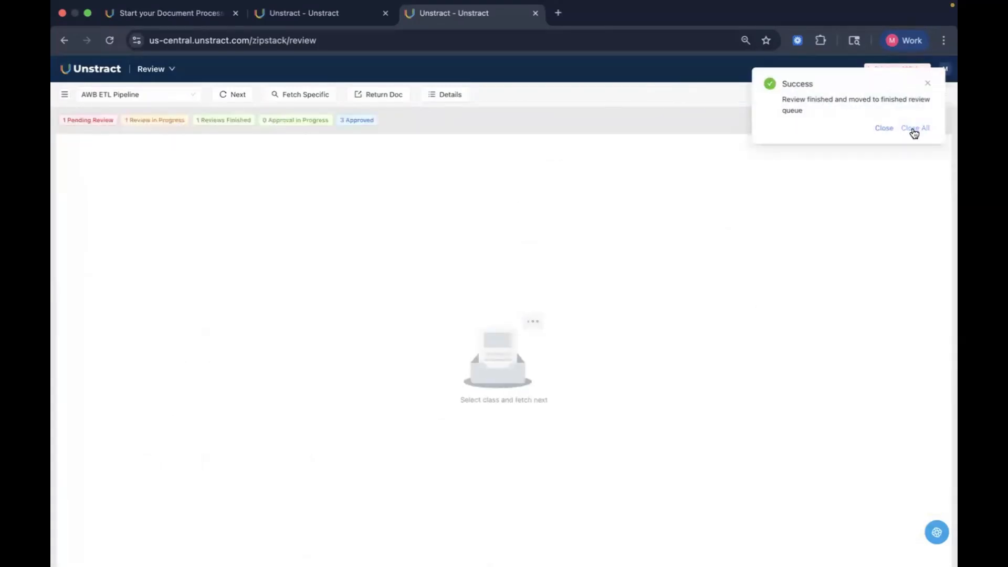
click(912, 129)
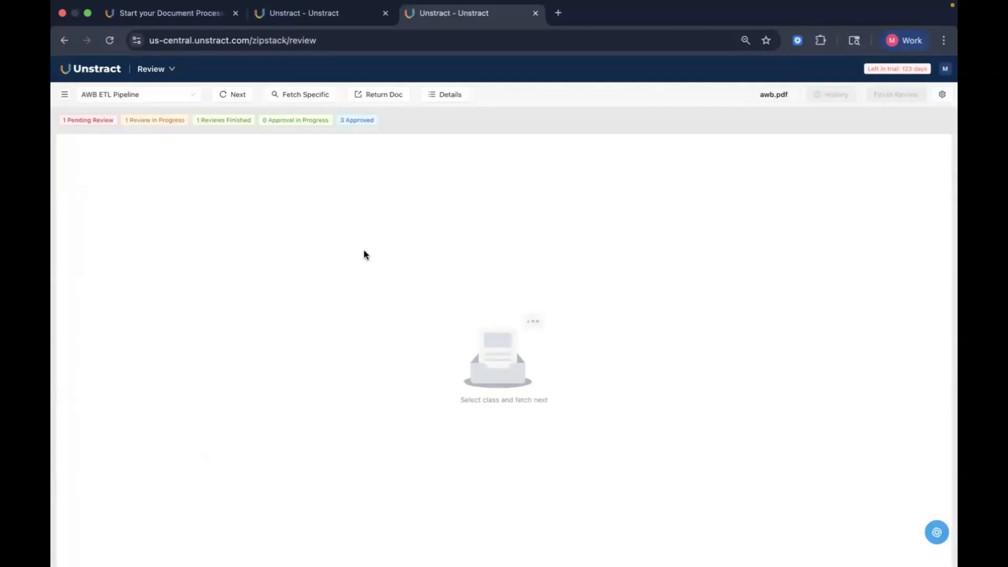
Step: Switch to the presentation window and advance to the next slide
key(ctrl+Up)
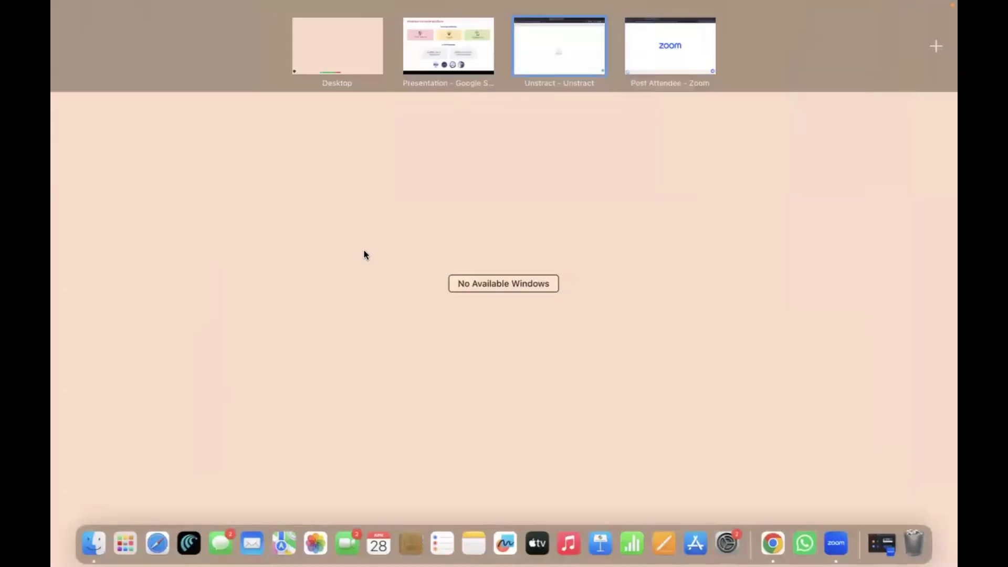
click(456, 69)
key(Right)
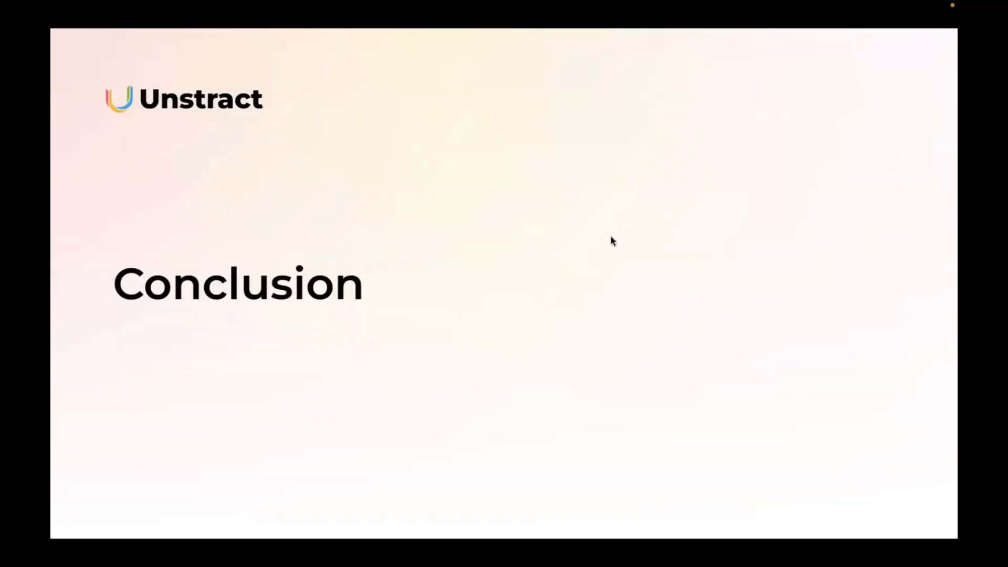
Step: Return to the browser's Prompt Studio tab and open API Hub from the product switcher
key(ctrl+Up)
click(550, 62)
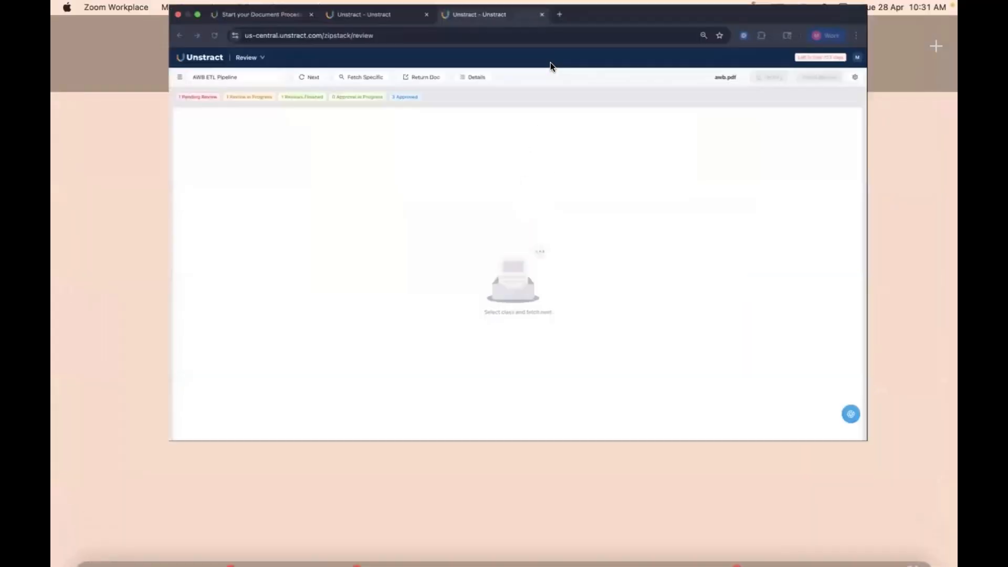
click(339, 20)
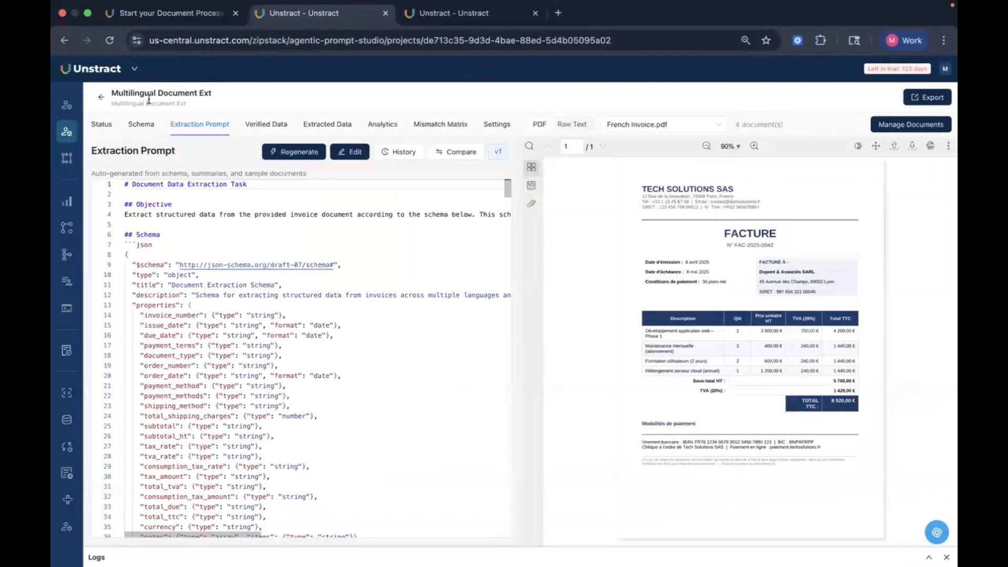
click(134, 69)
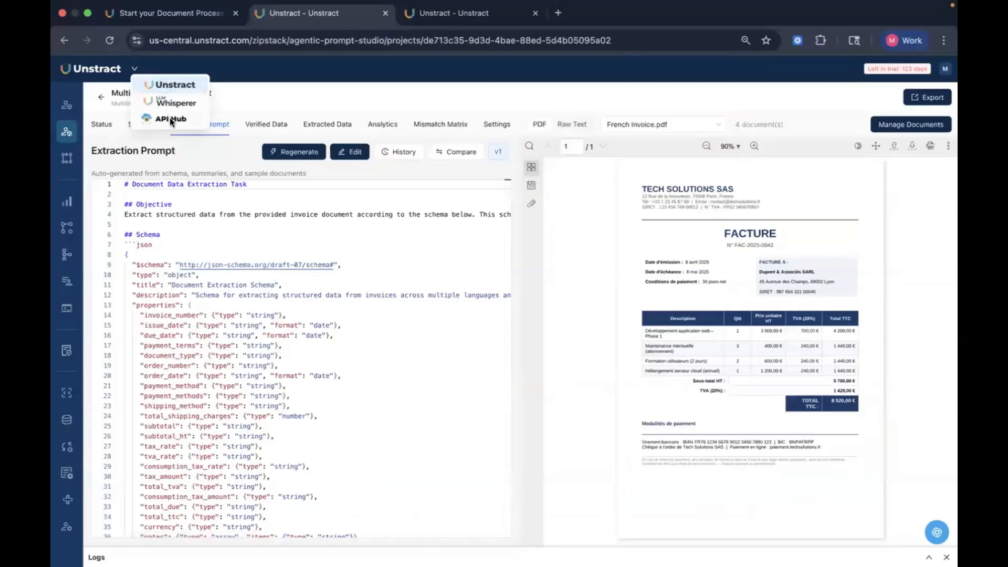
click(169, 117)
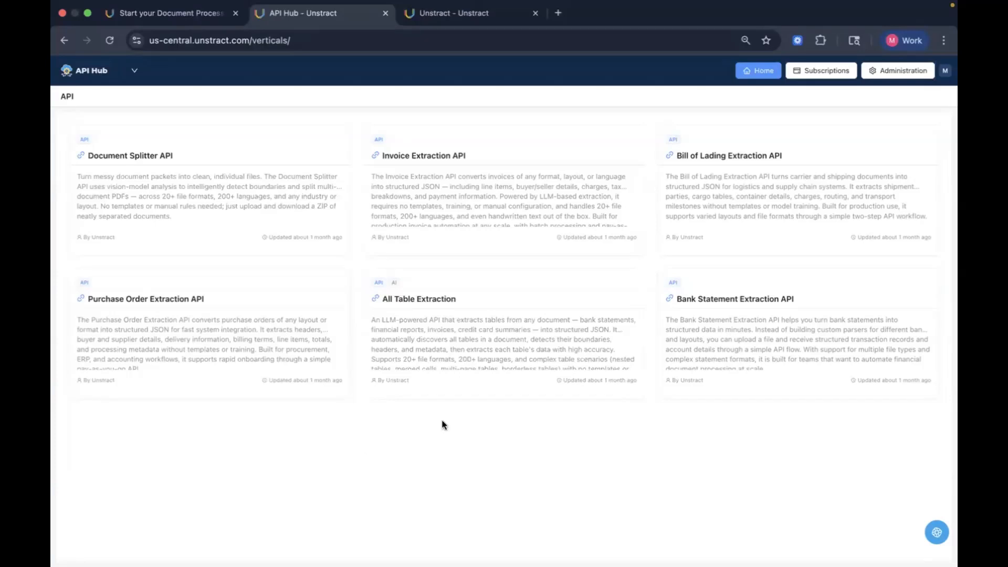
Step: Open the Invoice Extraction API and read through its overview, features and quick start sections
click(519, 223)
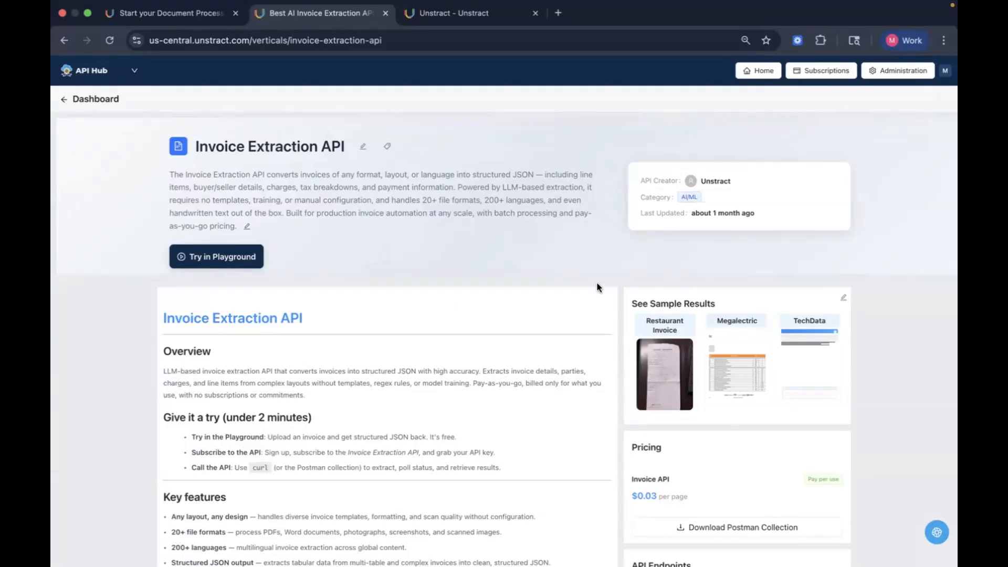
scroll(599, 287, down, 4)
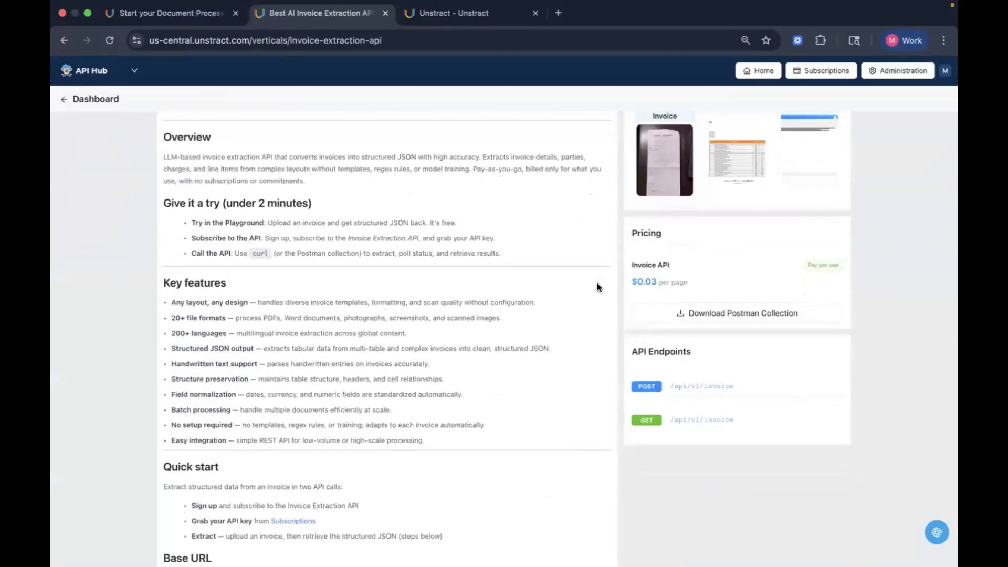
scroll(544, 441, down, 2)
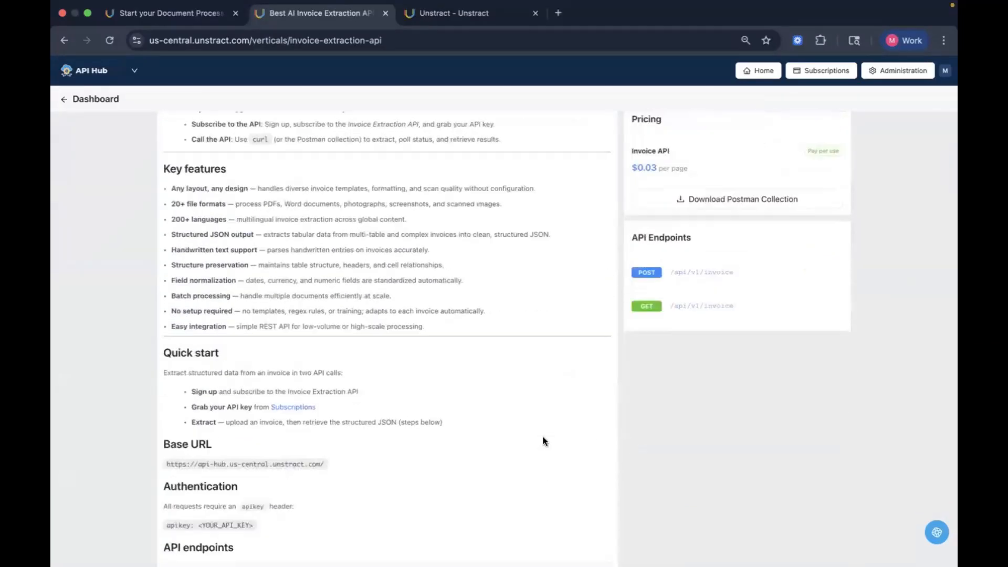
scroll(544, 441, down, 15)
scroll(544, 441, down, 9)
scroll(572, 445, down, 10)
scroll(572, 442, up, 20)
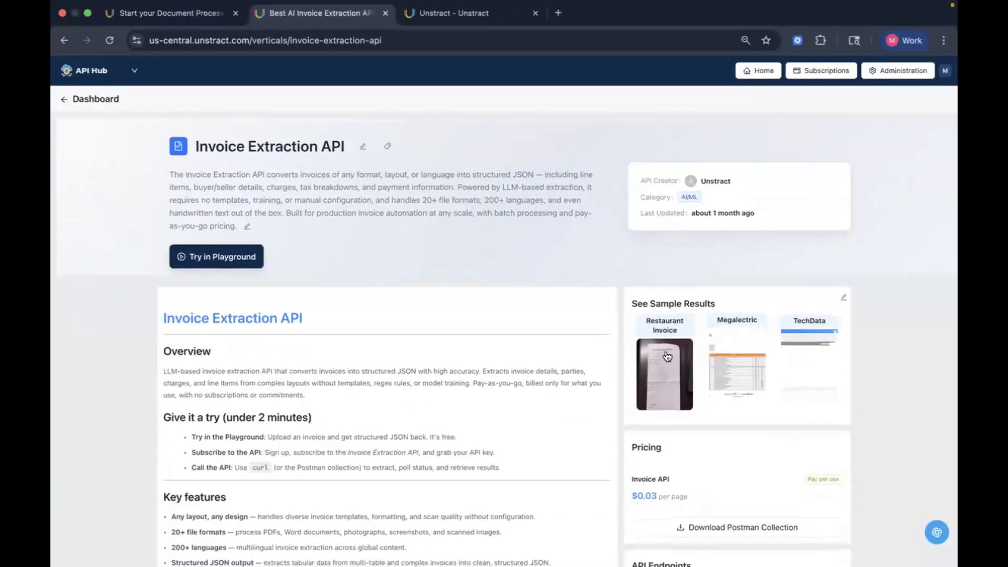
Step: Try the API in the playground by uploading Arabic Invoice (1).pdf and extracting its data
click(246, 256)
click(522, 344)
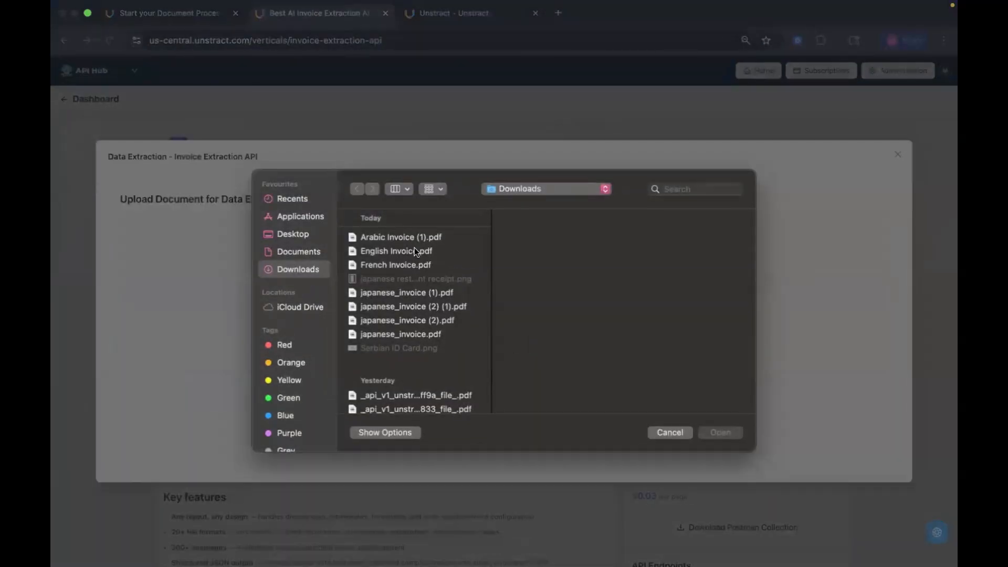
click(412, 239)
click(714, 437)
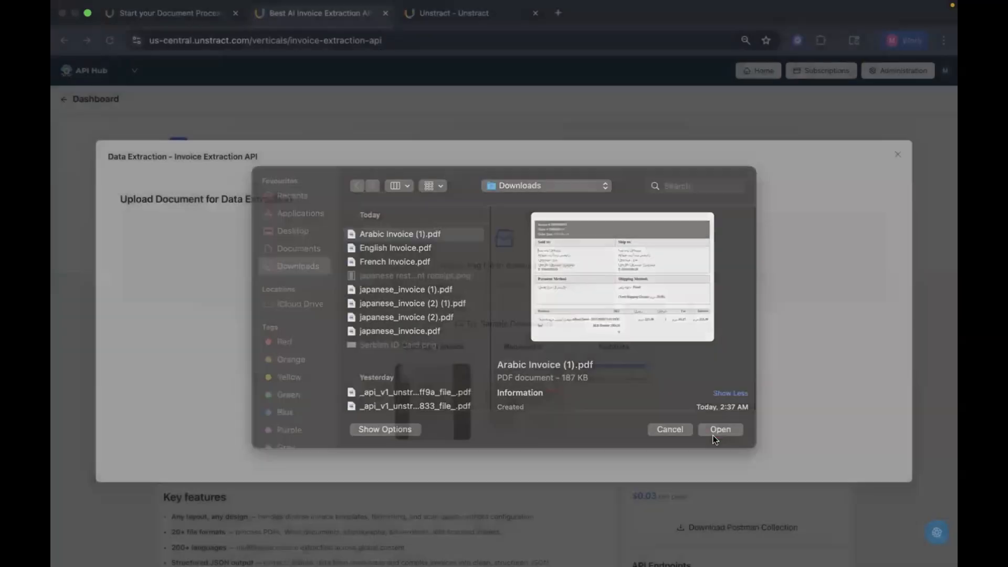
click(566, 495)
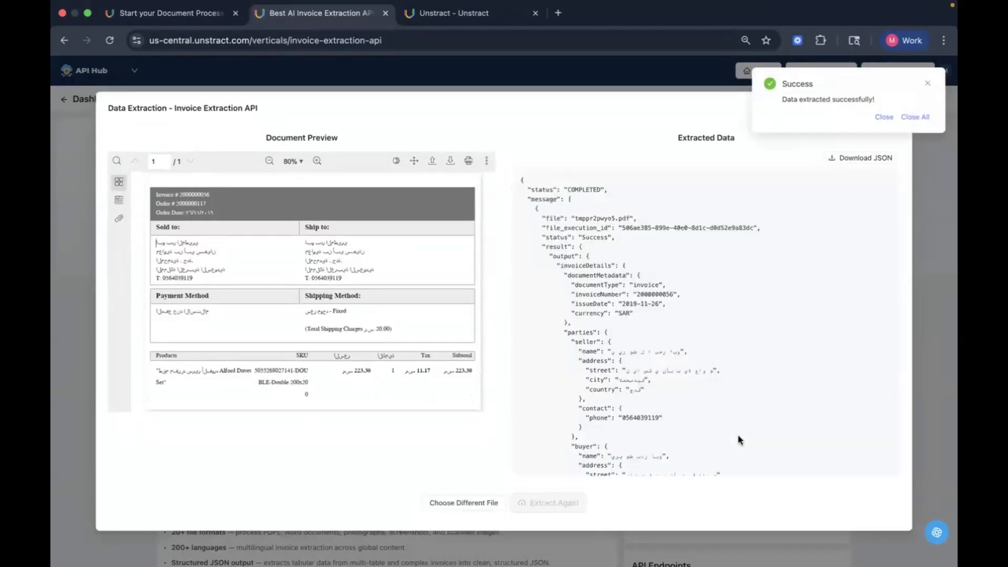
Step: Examine the extracted JSON output, including parties, line items and metadata, then close the playground
scroll(711, 286, down, 5)
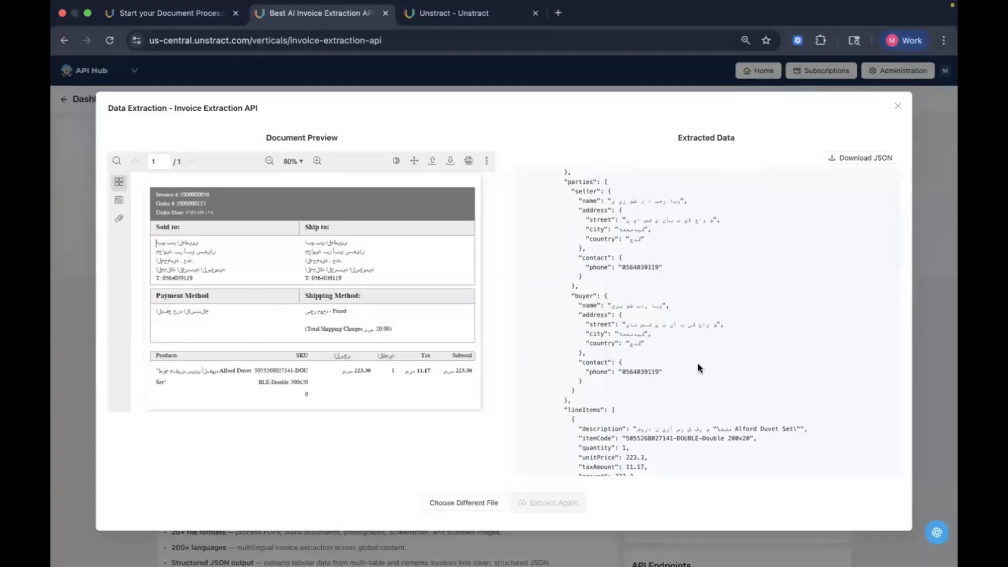
scroll(698, 364, down, 7)
scroll(698, 362, down, 10)
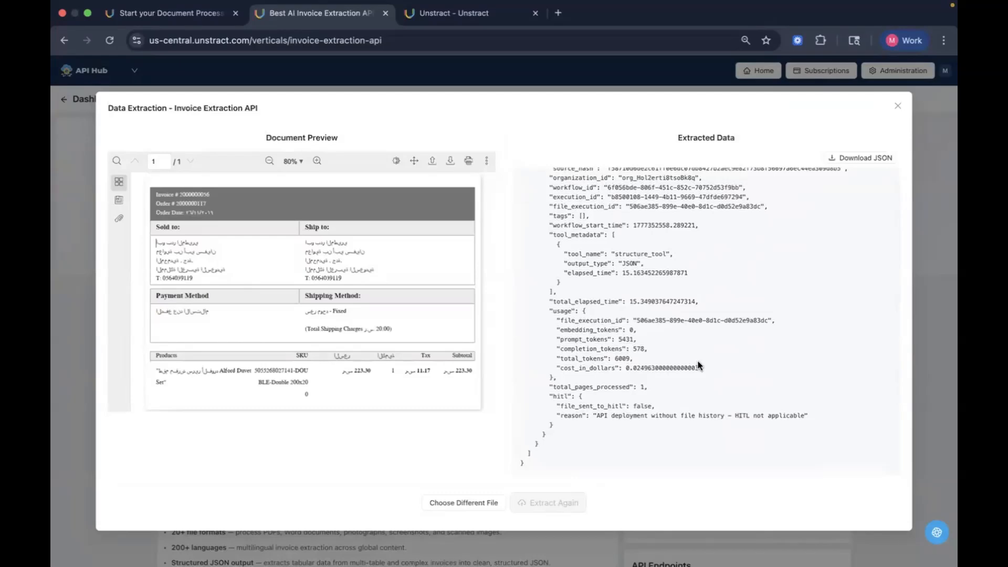
scroll(698, 361, up, 3)
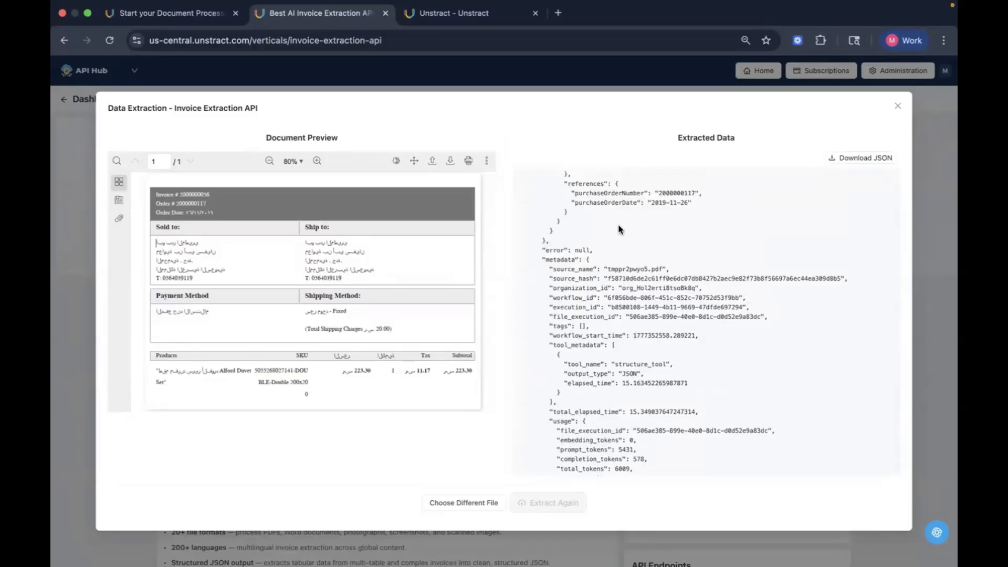
scroll(688, 304, up, 10)
scroll(688, 304, up, 1)
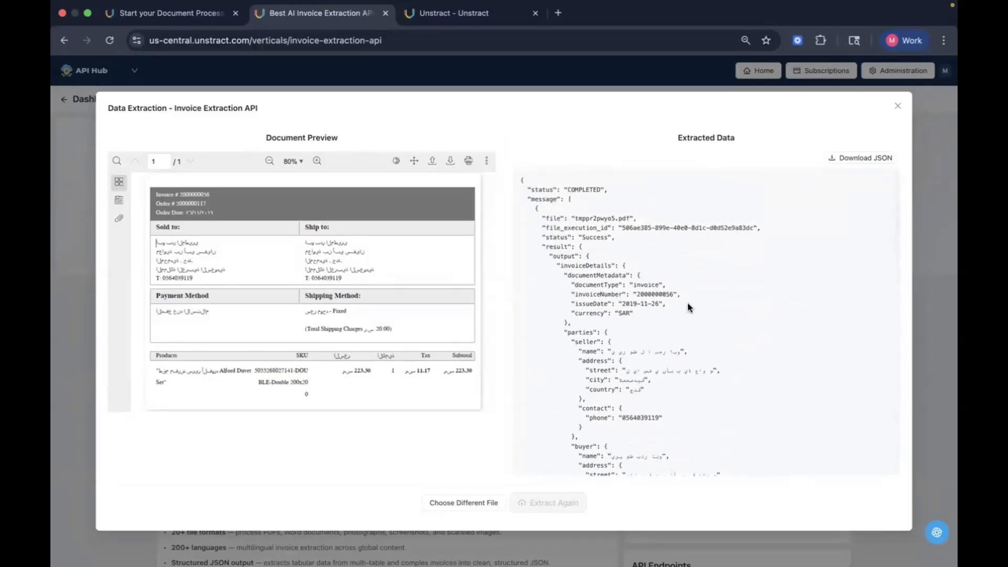
click(897, 107)
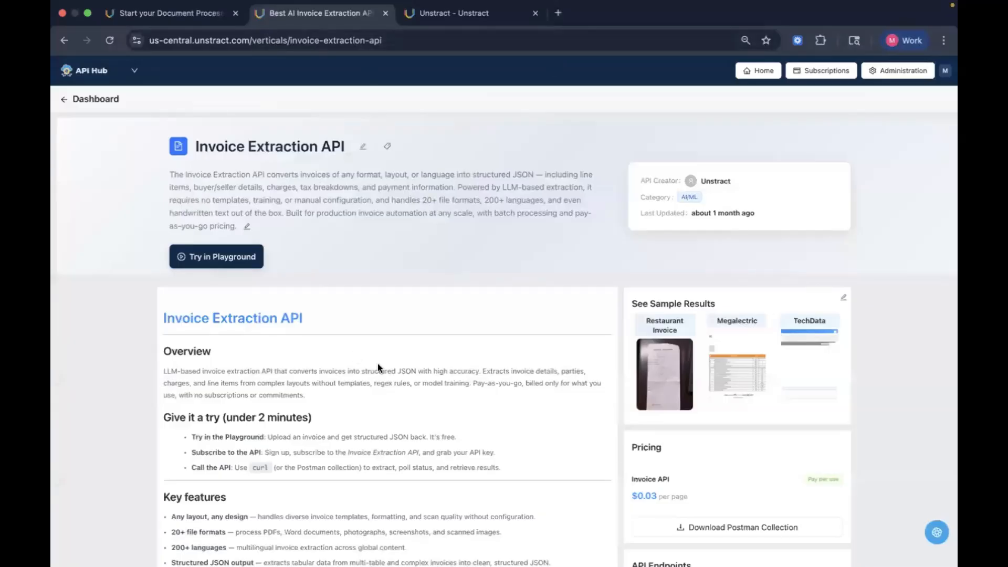
scroll(377, 363, down, 3)
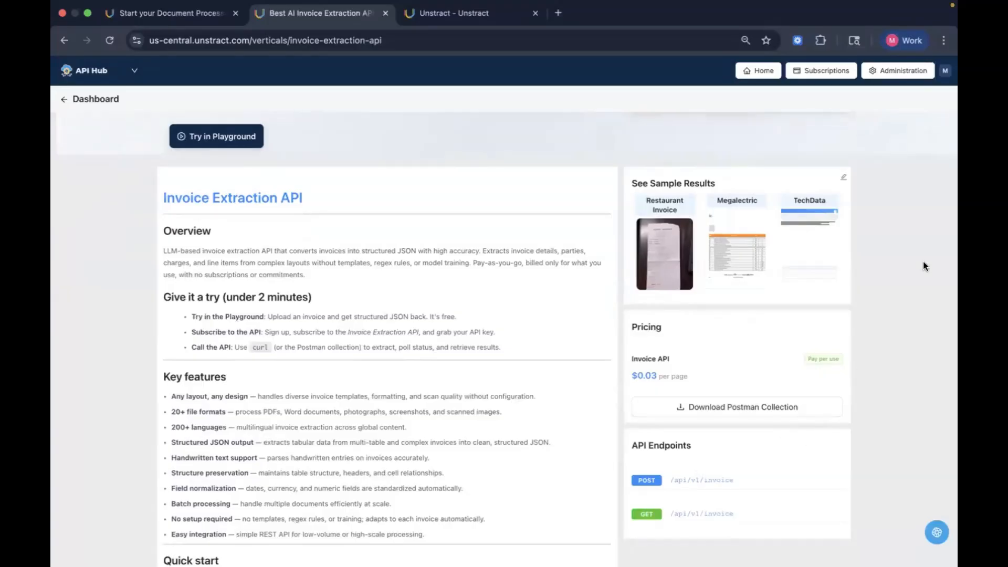
scroll(924, 265, up, 3)
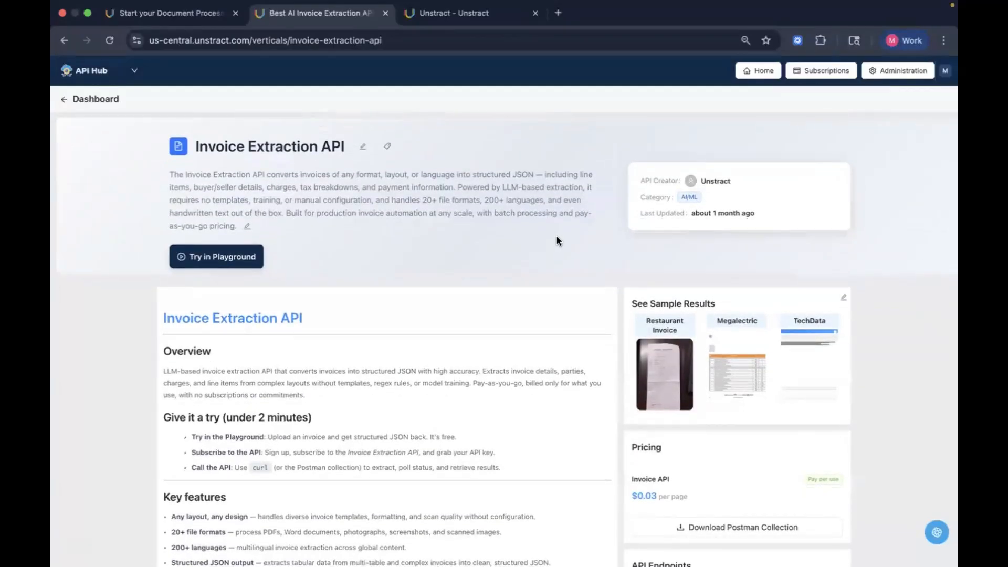
scroll(557, 237, down, 1)
Step: Switch to the presentation window and advance to the next slide
key(ctrl+Up)
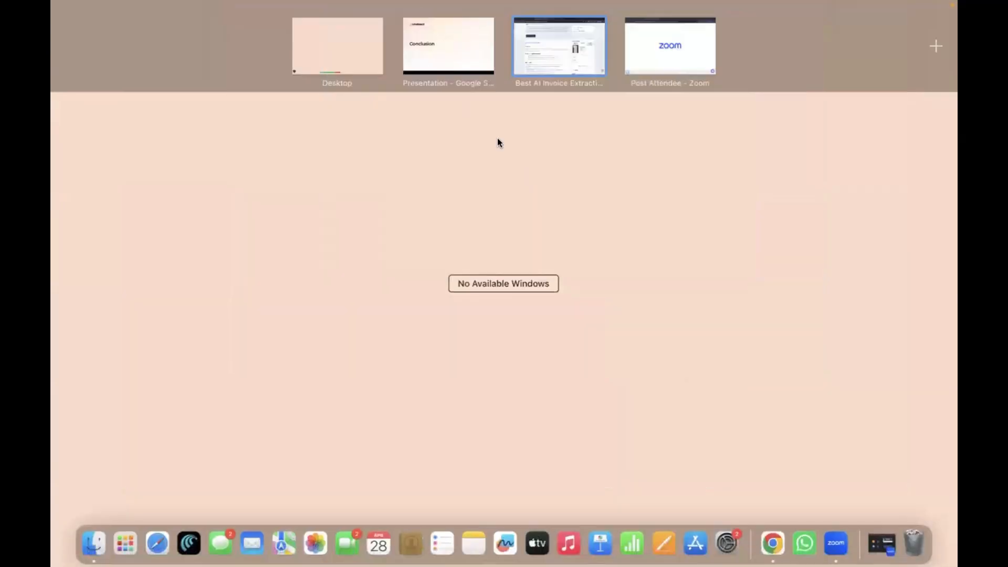
click(452, 57)
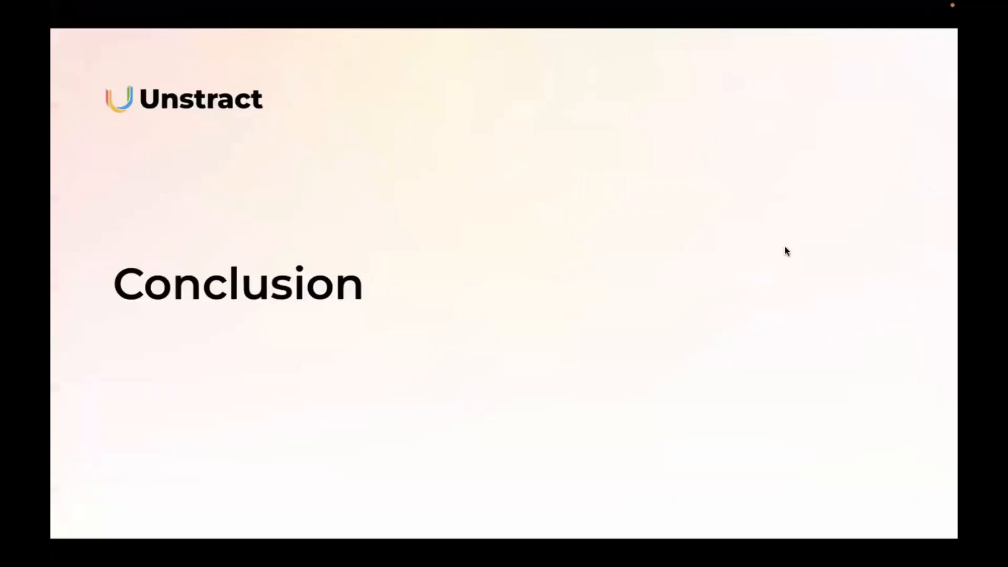
key(Right)
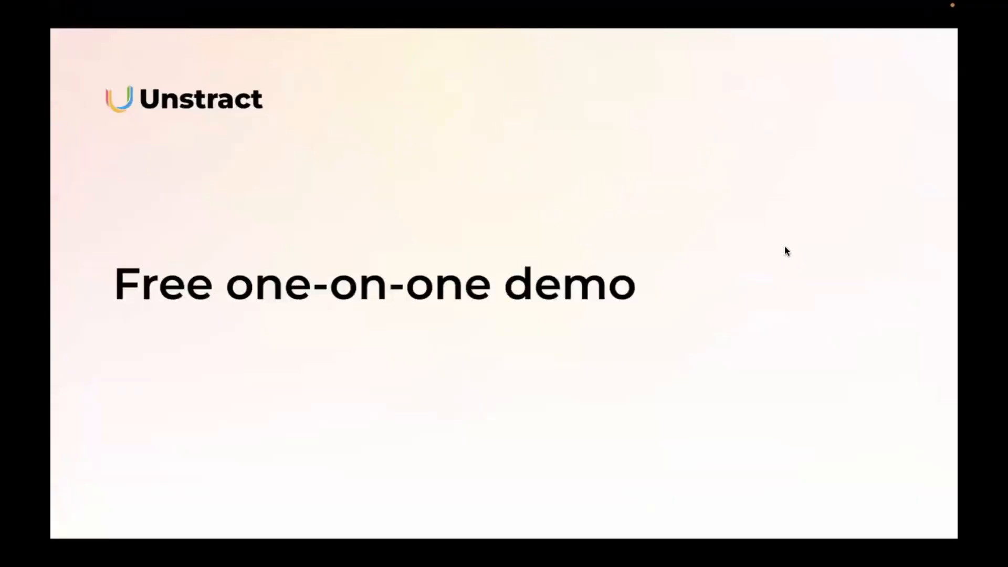